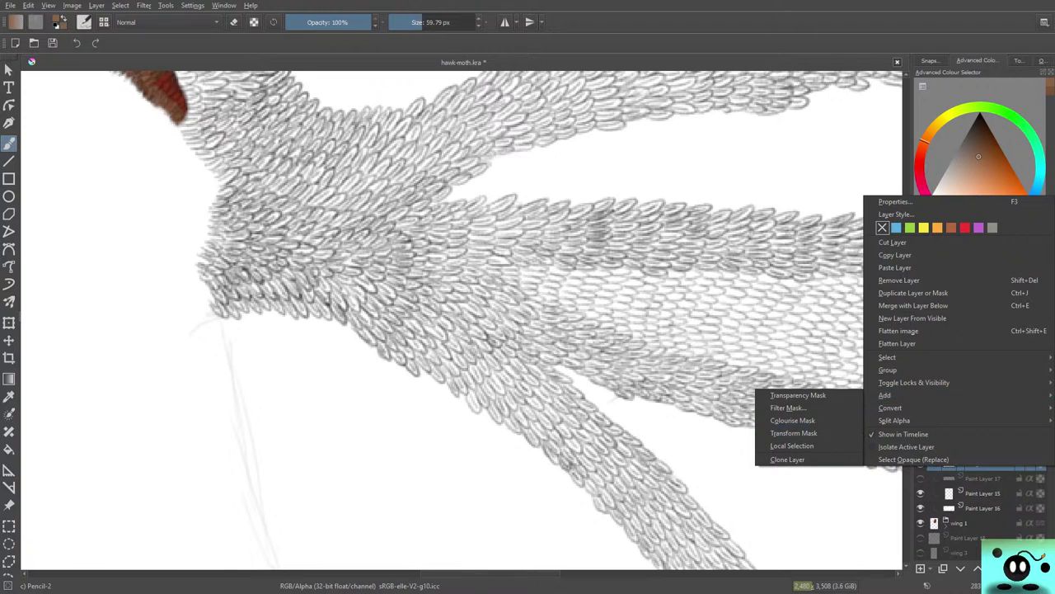
Quick-group the wing 2 line-art layer and add a new paint layer directly beneath it inside the group.
{"action": "mouse_move", "coordinate": [887, 369]}
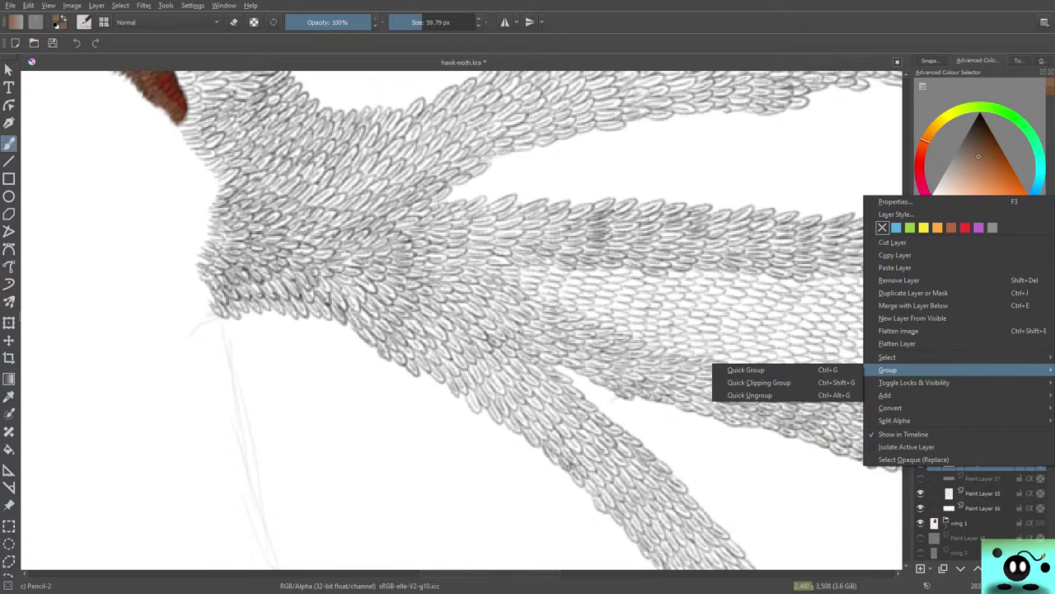
{"action": "left_click", "coordinate": [746, 369]}
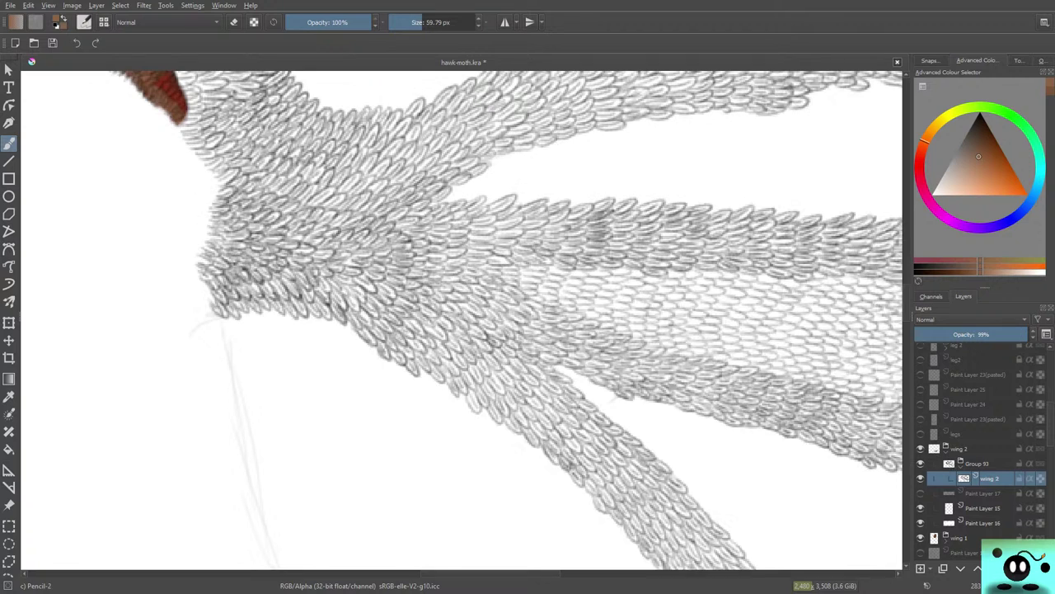
{"action": "mouse_move", "coordinate": [989, 477]}
{"action": "key", "text": "Insert"}
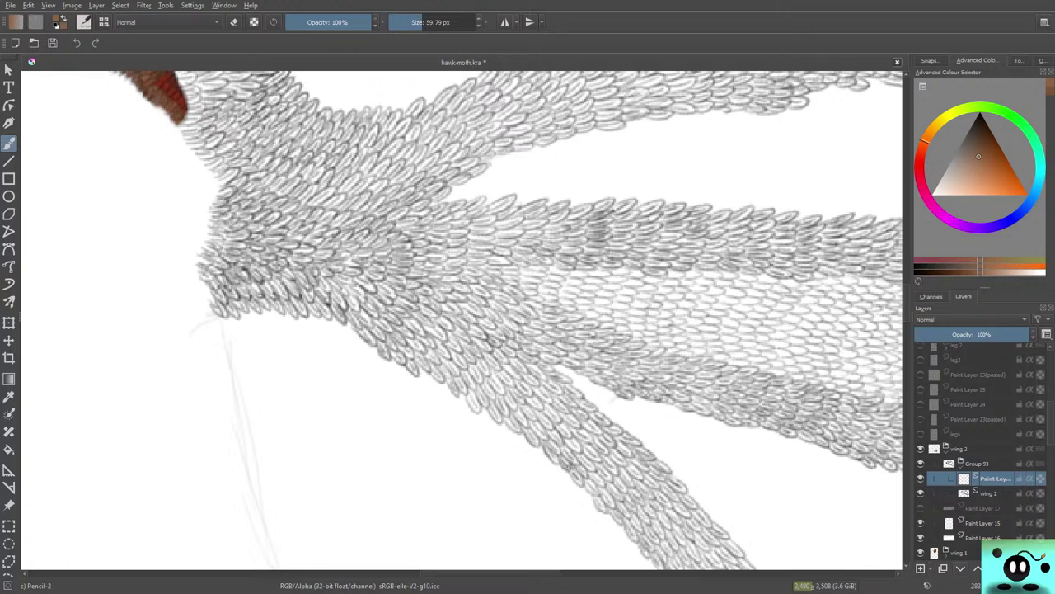
{"action": "key", "text": "ctrl+Page_Down"}
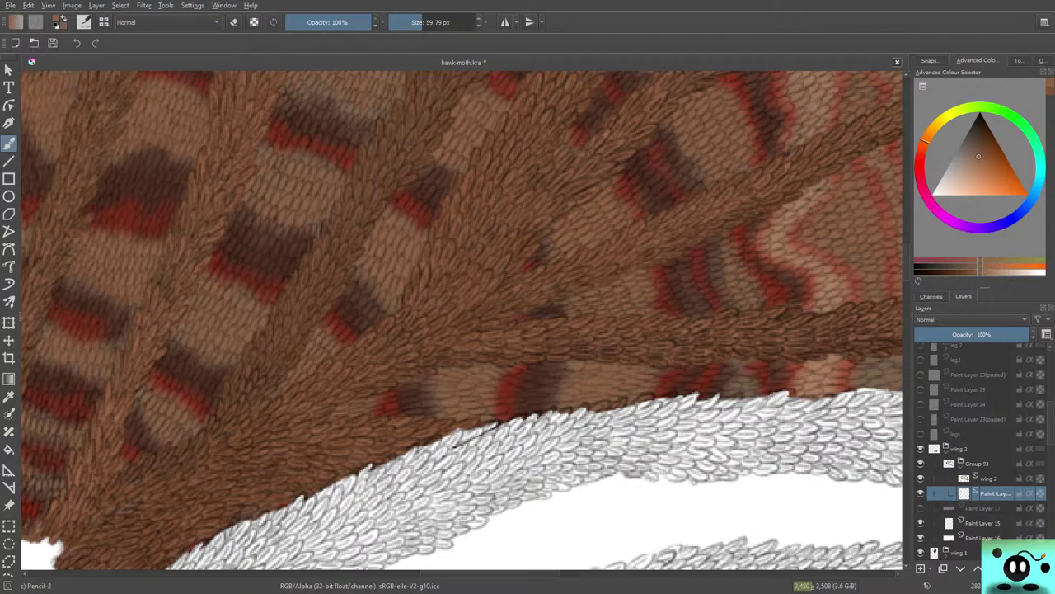
Find the wing 3 group in the layer stack and collapse its Group 73.
{"action": "scroll", "coordinate": [981, 445], "scroll_direction": "down", "scroll_amount": 2}
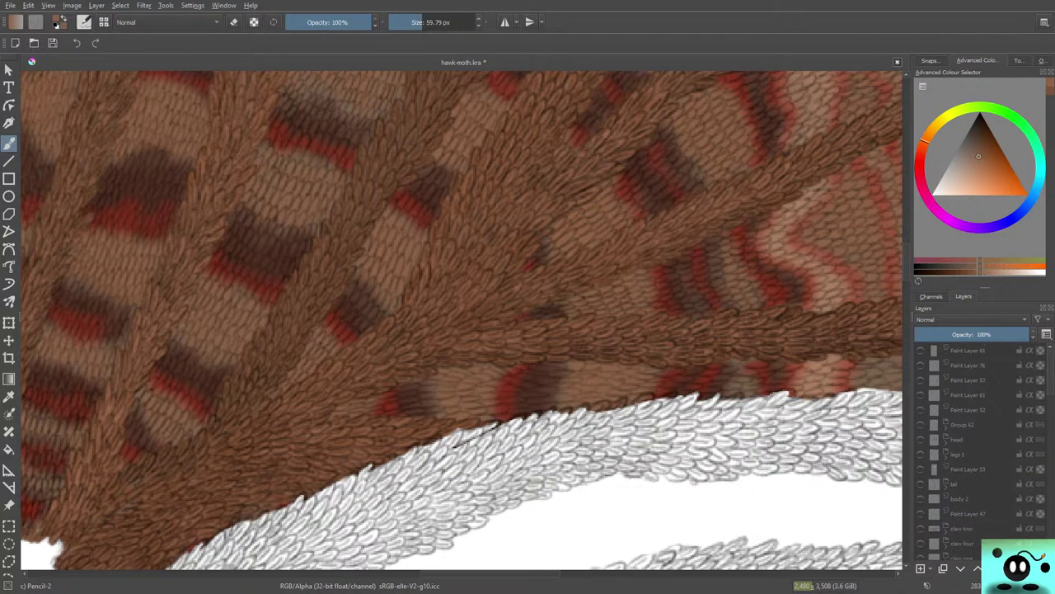
{"action": "scroll", "coordinate": [981, 445], "scroll_direction": "down", "scroll_amount": 5}
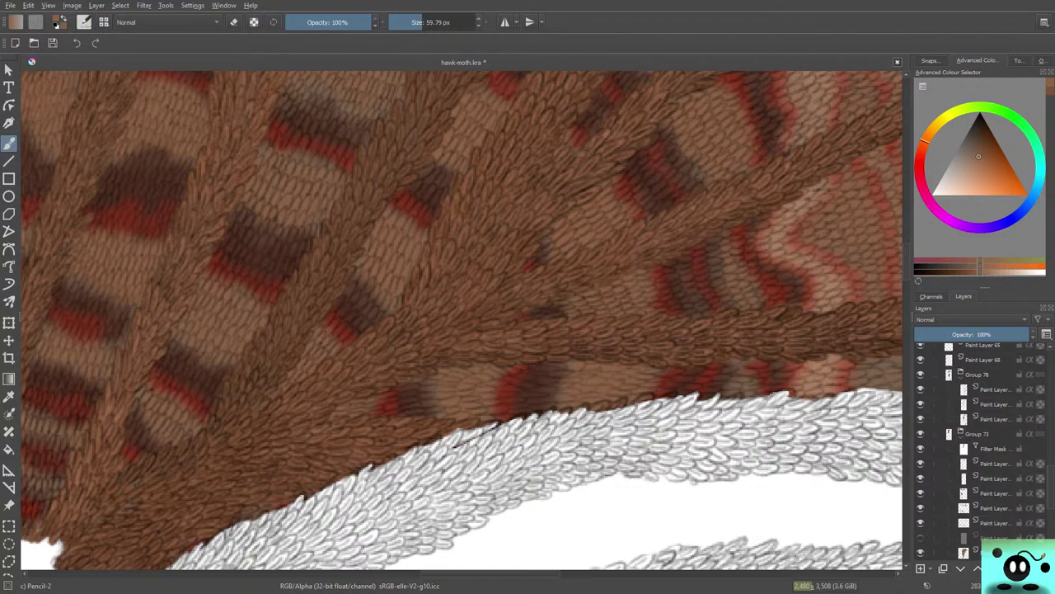
{"action": "left_click", "coordinate": [960, 437]}
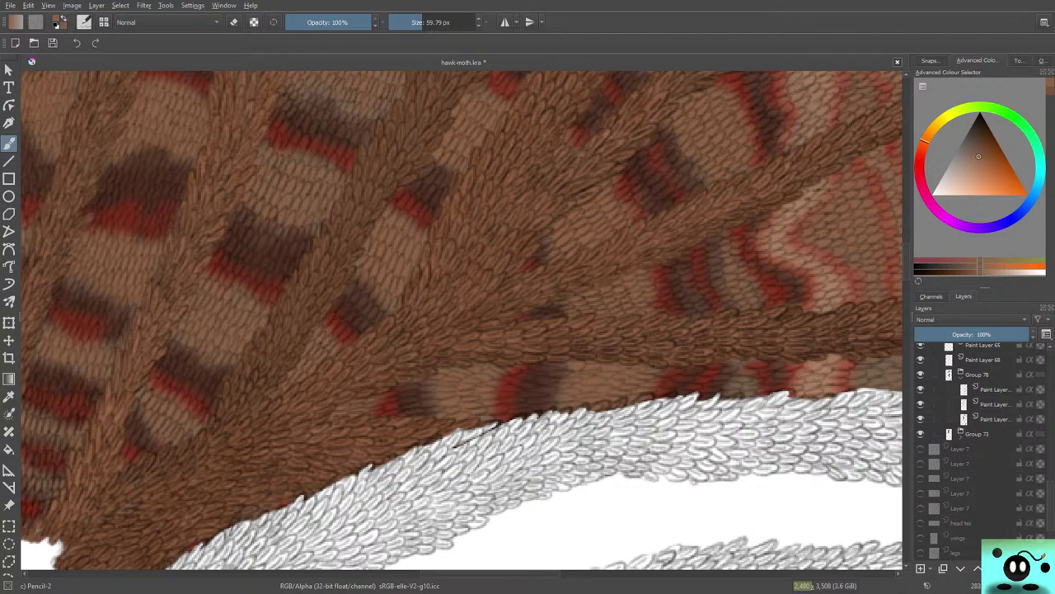
{"action": "scroll", "coordinate": [981, 445], "scroll_direction": "up", "scroll_amount": 5}
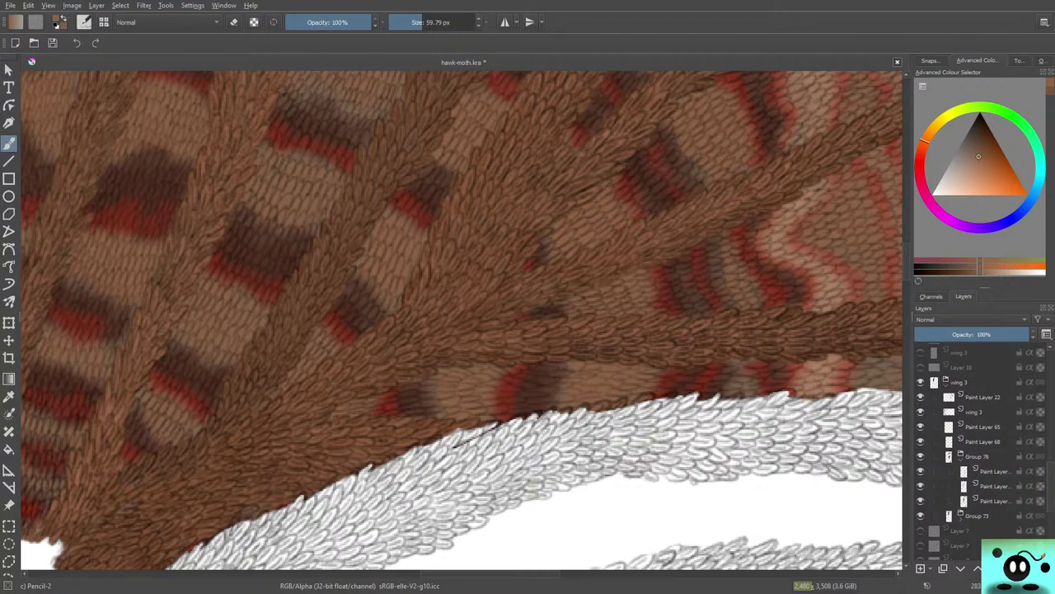
Toggle the visibility of Paint Layer 68, Paint Layer 65, wing 3 and Paint Layer 22 to inspect each layer's contribution.
{"action": "left_click", "coordinate": [920, 441]}
{"action": "left_click", "coordinate": [921, 426]}
{"action": "left_click", "coordinate": [921, 411]}
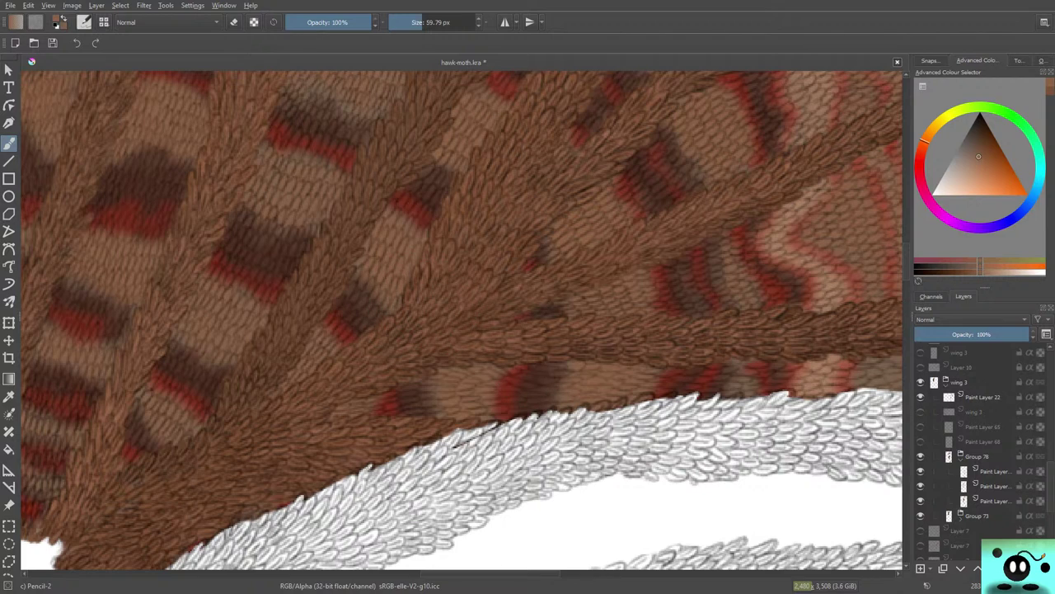
{"action": "left_click", "coordinate": [921, 397]}
{"action": "left_click", "coordinate": [921, 396]}
{"action": "left_click", "coordinate": [921, 411]}
{"action": "left_click", "coordinate": [921, 427]}
{"action": "left_click", "coordinate": [921, 441]}
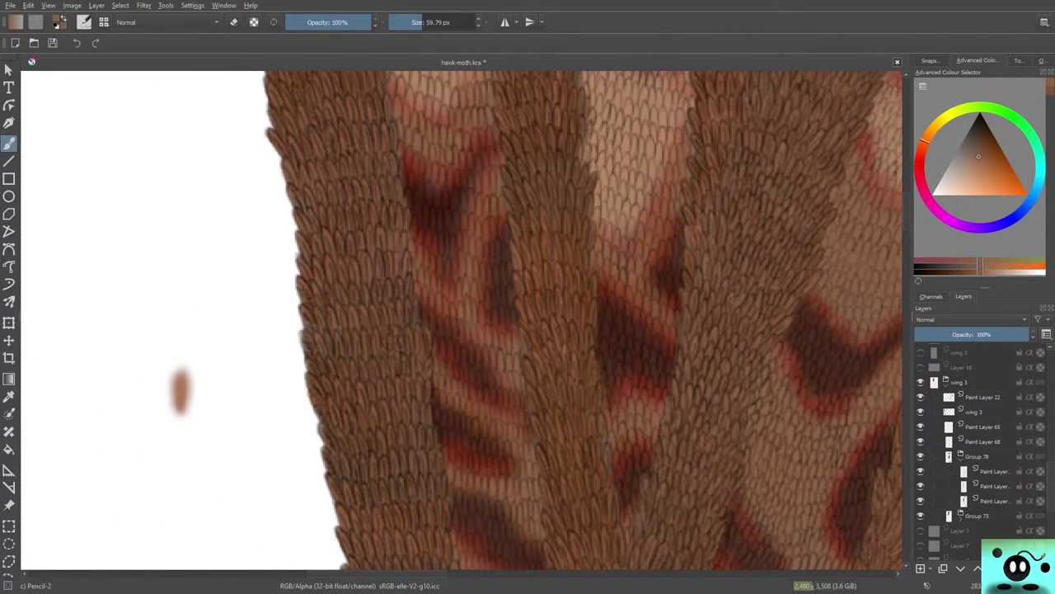
Hide Paint Layers 68 and 65, and toggle wing 3 and Paint Layer 22 off and on to compare their outlines.
{"action": "left_click", "coordinate": [920, 441]}
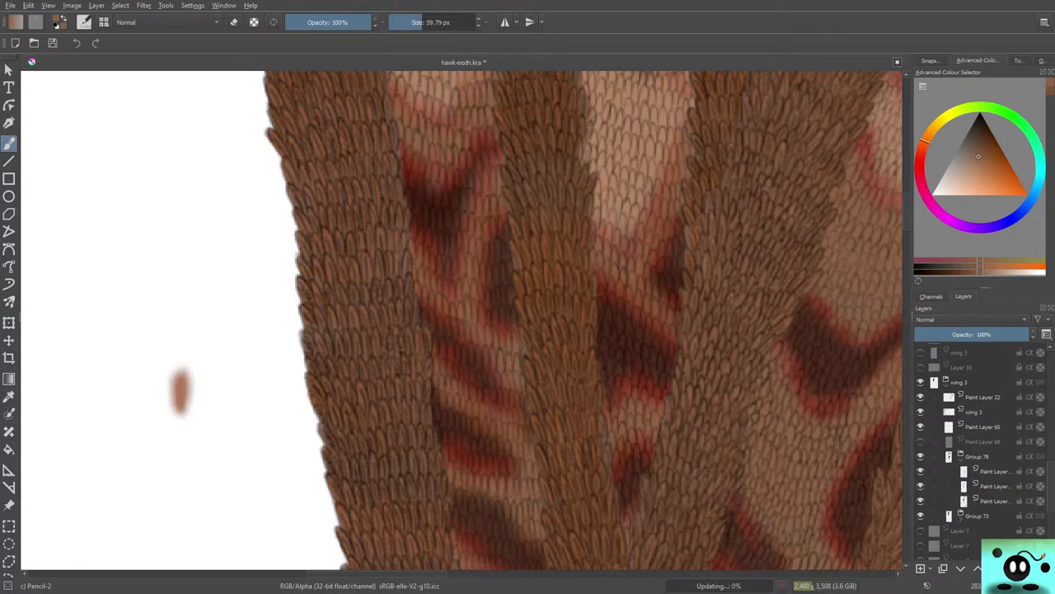
{"action": "left_click", "coordinate": [920, 426]}
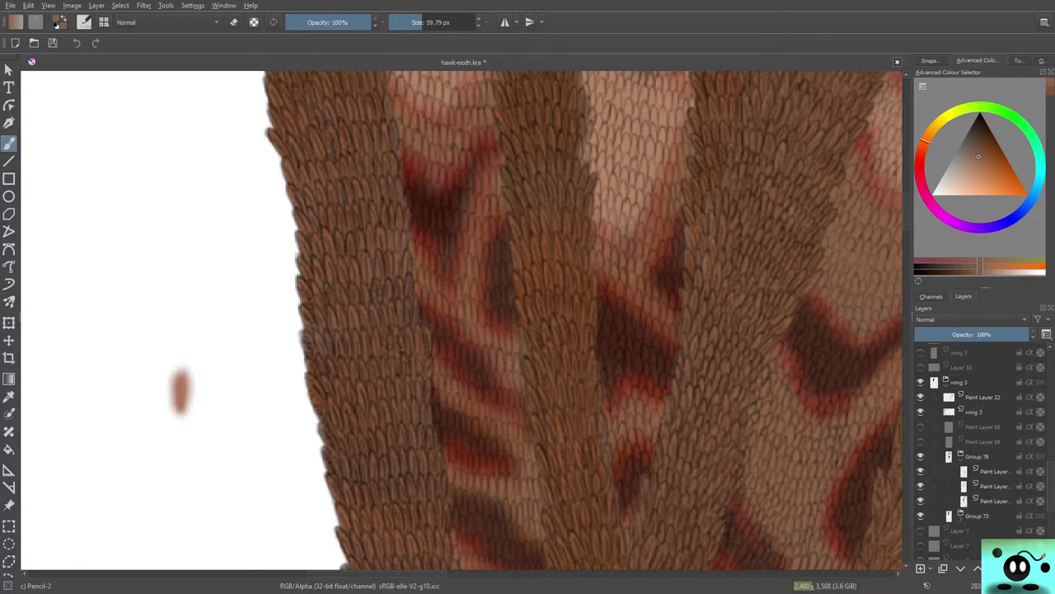
{"action": "left_click", "coordinate": [920, 411]}
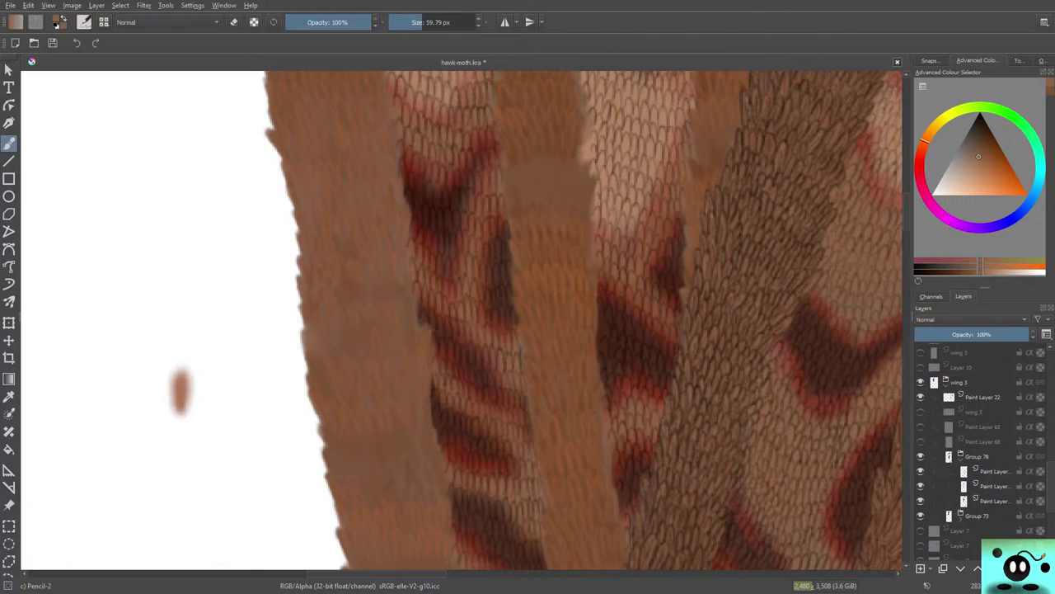
{"action": "left_click", "coordinate": [920, 411]}
{"action": "left_click", "coordinate": [920, 397]}
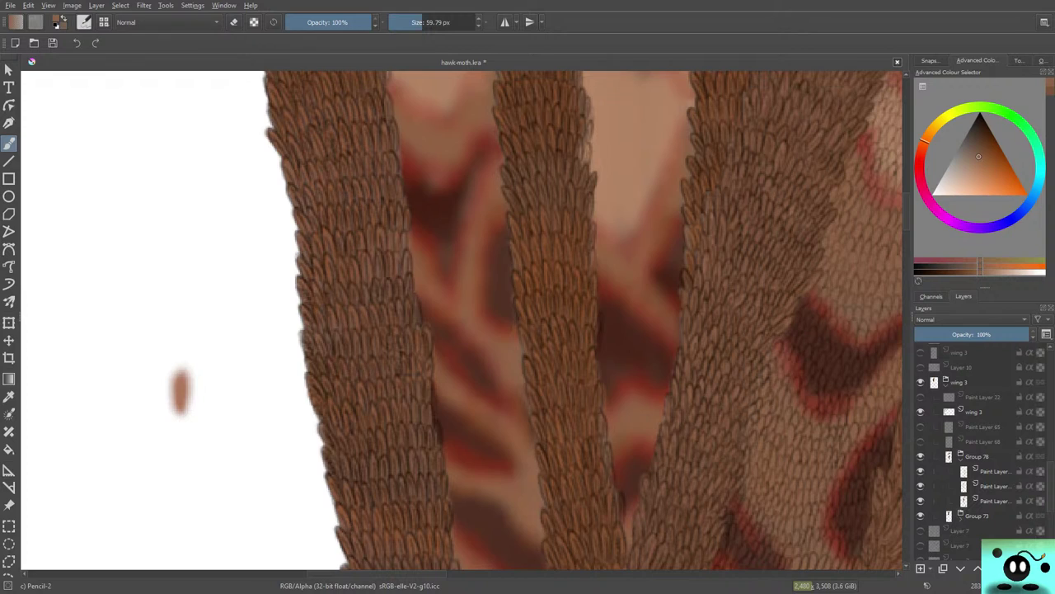
{"action": "left_click", "coordinate": [920, 396]}
{"action": "left_click", "coordinate": [920, 397]}
{"action": "left_click", "coordinate": [920, 396]}
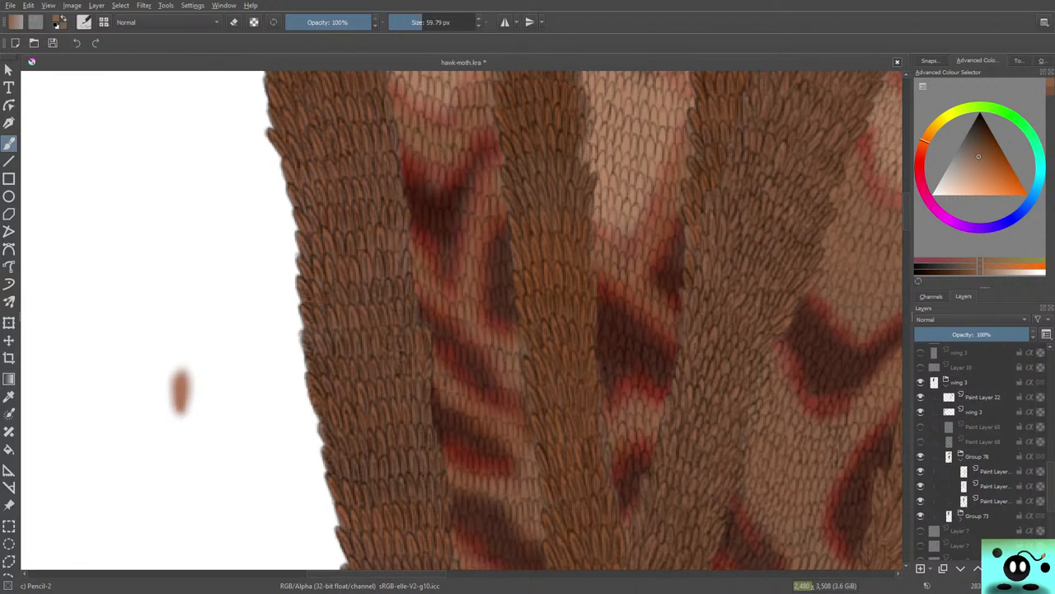
Check Group 78 by toggling it, then hide Group 73 and the upper two paint layers inside Group 78.
{"action": "left_click", "coordinate": [920, 456]}
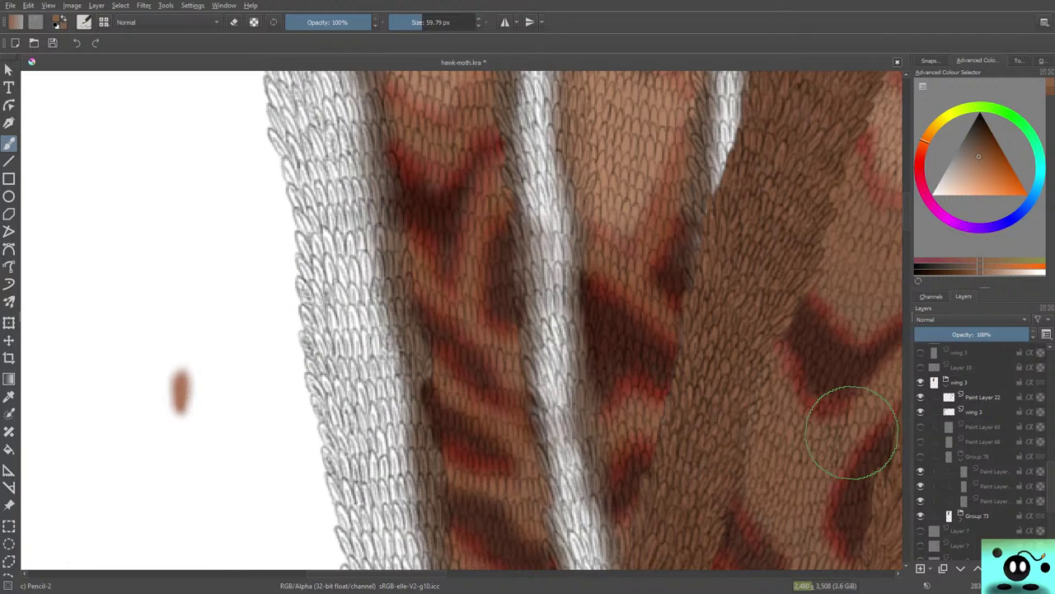
{"action": "left_click", "coordinate": [920, 456]}
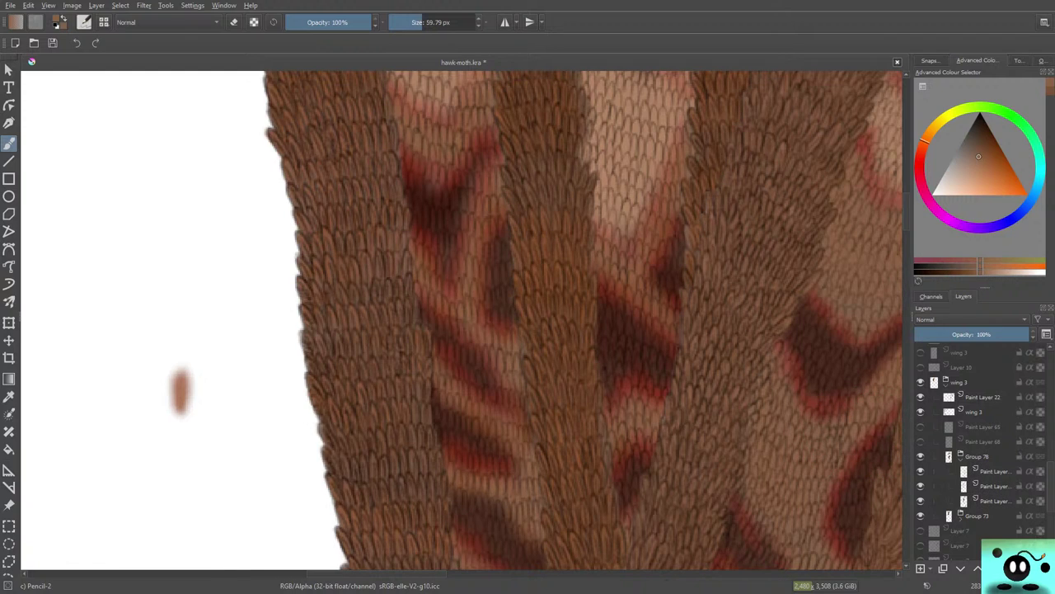
{"action": "left_click", "coordinate": [920, 515]}
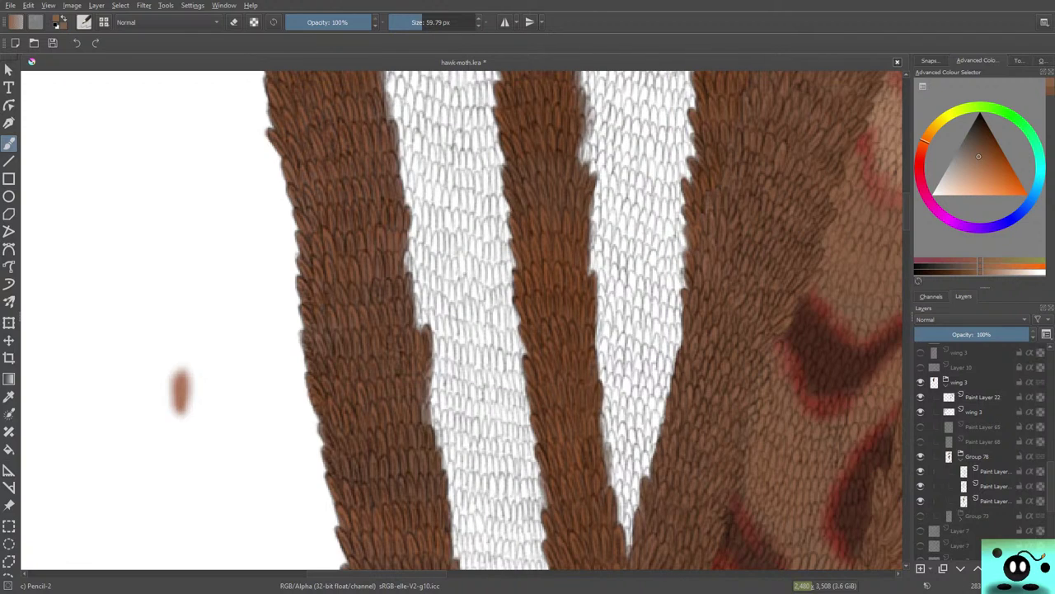
{"action": "left_click", "coordinate": [920, 485]}
{"action": "left_click", "coordinate": [920, 471]}
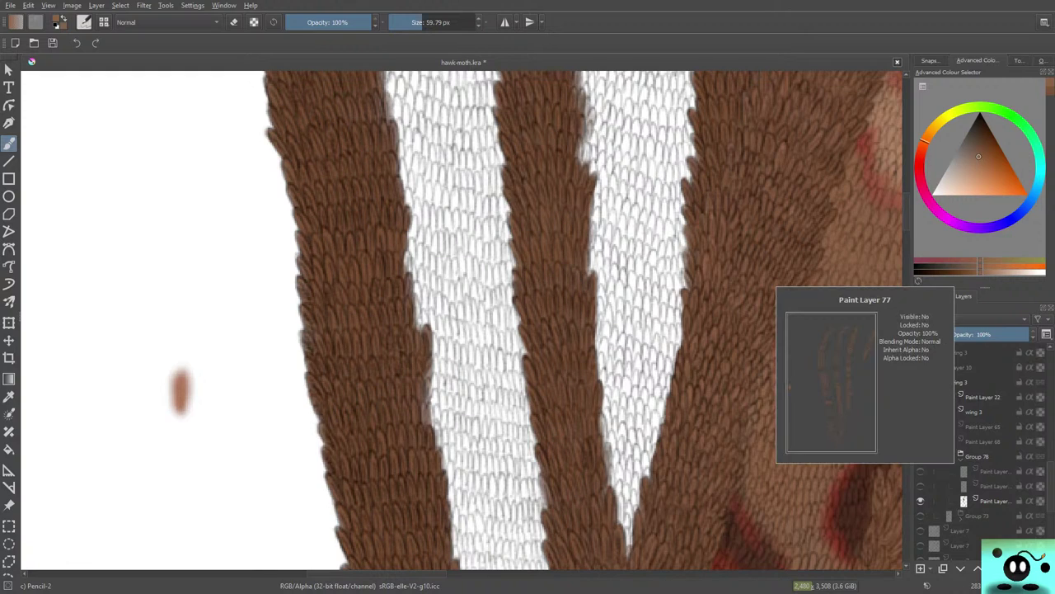
Sample the base brown from the coloured wing veins as the painting colour and return to the Freehand Brush.
{"action": "left_click", "coordinate": [9, 396]}
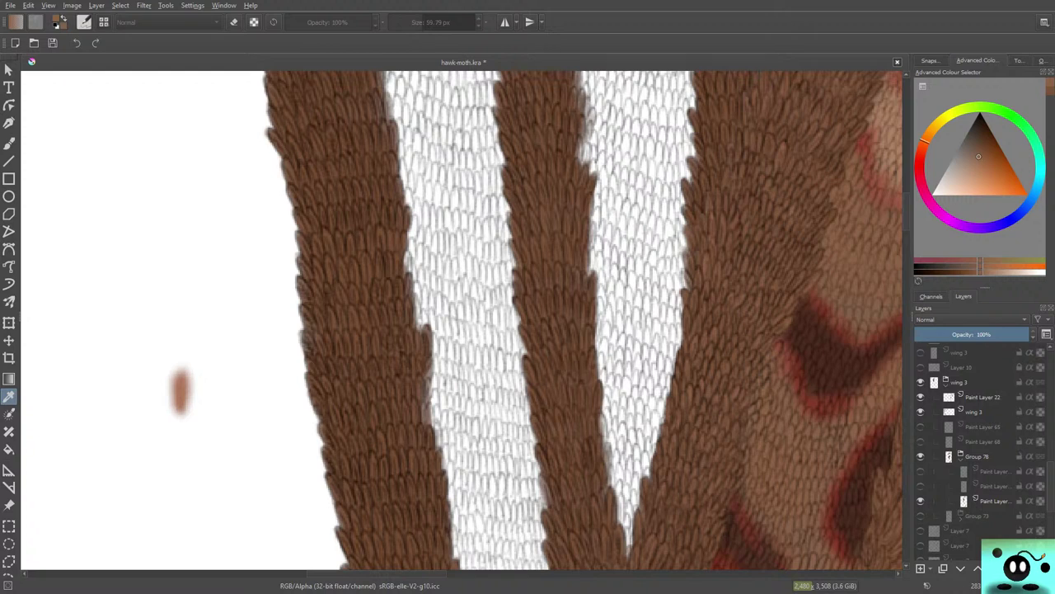
{"action": "key", "text": "k"}
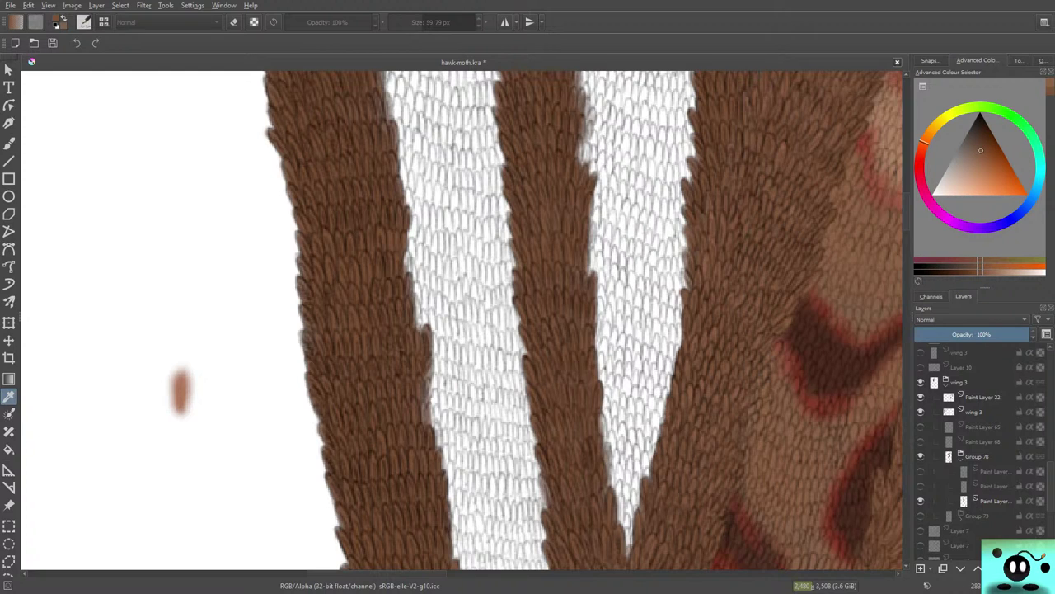
{"action": "key", "text": "b"}
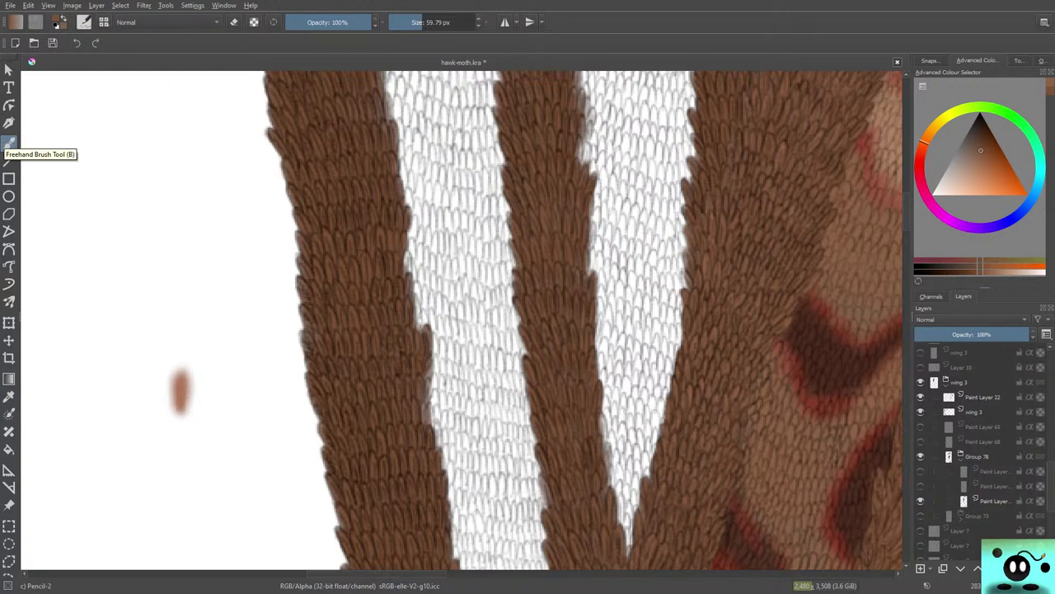
Paint the brown base colour over the scales at the root of wing 2 on the new layer beneath the line art.
{"action": "mouse_move", "coordinate": [906, 175]}
{"action": "left_mouse_down"}
{"action": "mouse_move", "coordinate": [906, 310]}
{"action": "mouse_move", "coordinate": [906, 295]}
{"action": "left_mouse_up"}
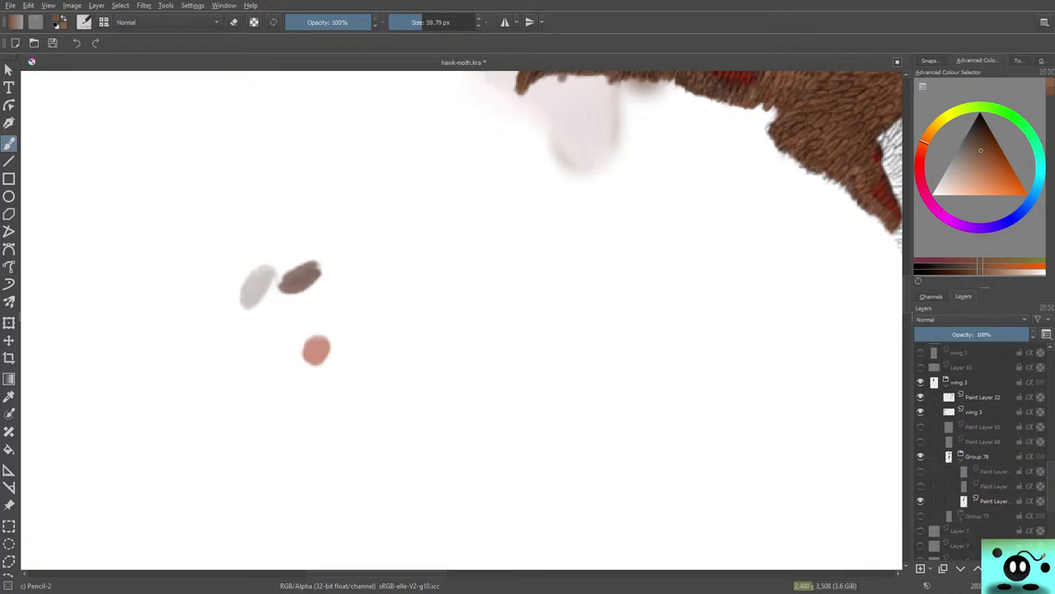
{"action": "left_click_drag", "start_coordinate": [403, 573], "coordinate": [506, 573]}
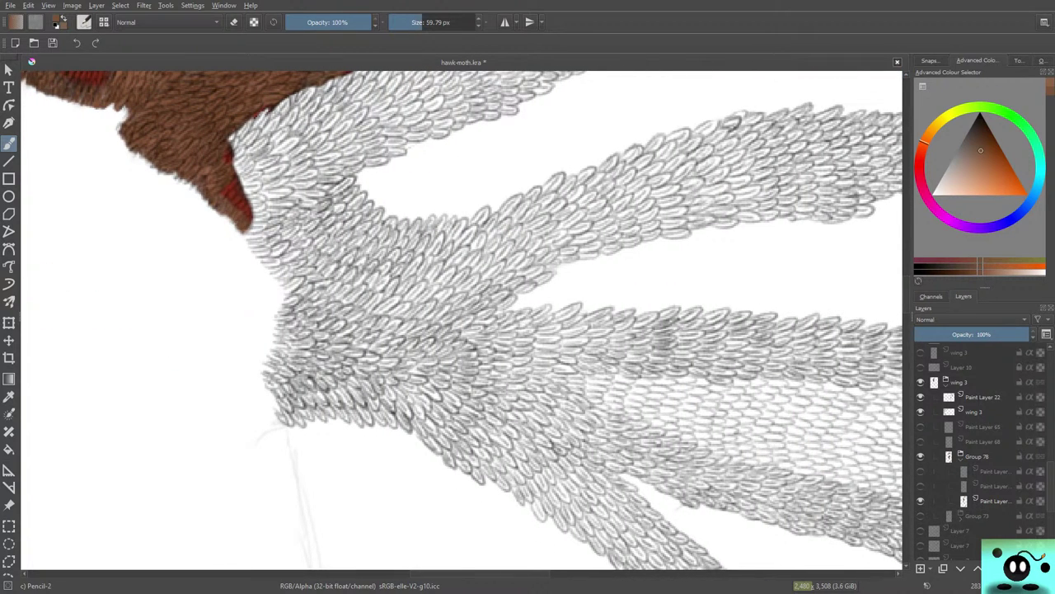
{"action": "scroll", "coordinate": [981, 452], "scroll_direction": "down", "scroll_amount": 6}
{"action": "scroll", "coordinate": [981, 452], "scroll_direction": "up", "scroll_amount": 7}
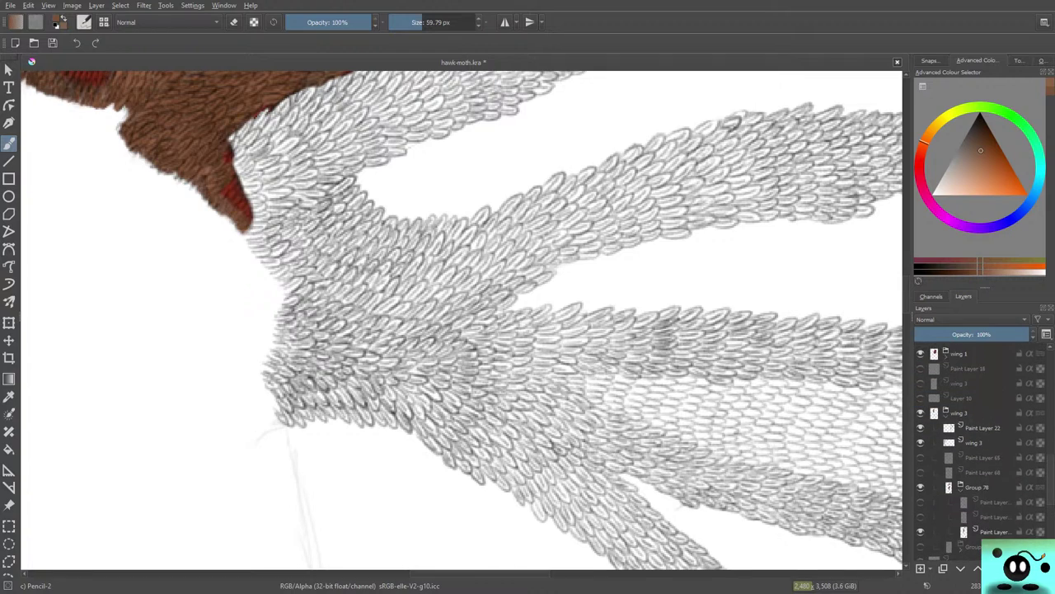
{"action": "scroll", "coordinate": [972, 445], "scroll_direction": "up", "scroll_amount": 5}
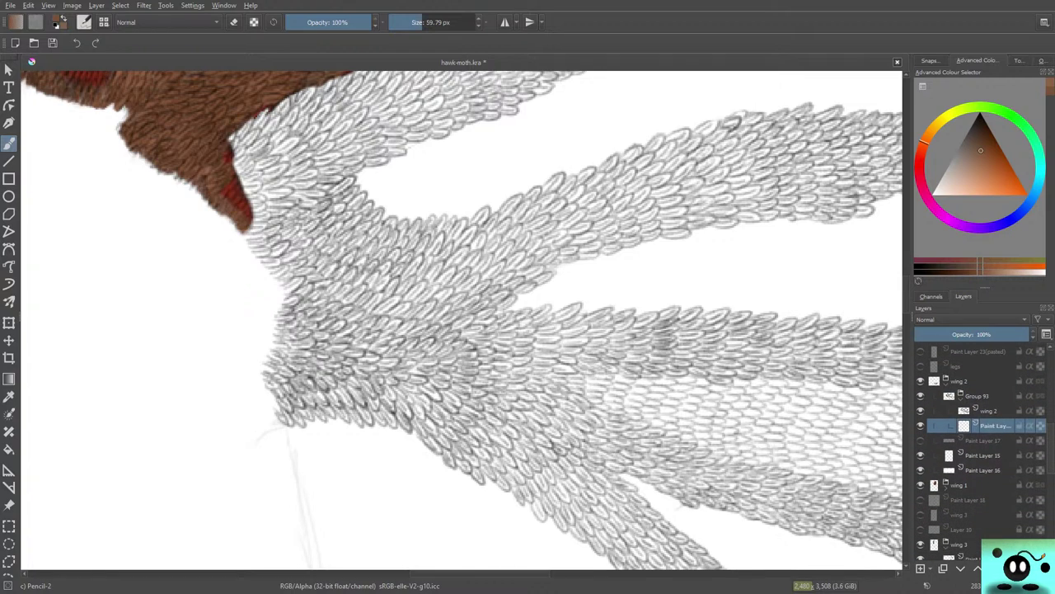
{"action": "scroll", "coordinate": [981, 445], "scroll_direction": "down", "scroll_amount": 1}
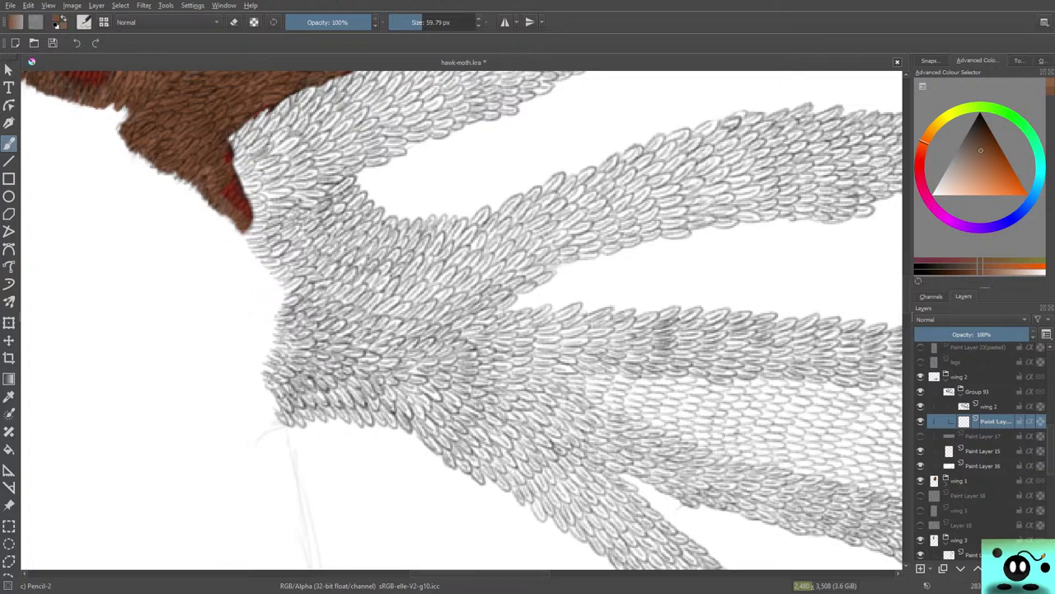
{"action": "left_click", "coordinate": [920, 421]}
{"action": "mouse_move", "coordinate": [338, 371]}
{"action": "left_mouse_down"}
{"action": "mouse_move", "coordinate": [332, 318]}
{"action": "mouse_move", "coordinate": [309, 327]}
{"action": "mouse_move", "coordinate": [299, 361]}
{"action": "mouse_move", "coordinate": [314, 258]}
{"action": "mouse_move", "coordinate": [306, 265]}
{"action": "mouse_move", "coordinate": [310, 303]}
{"action": "mouse_move", "coordinate": [295, 307]}
{"action": "mouse_move", "coordinate": [318, 277]}
{"action": "mouse_move", "coordinate": [307, 309]}
{"action": "mouse_move", "coordinate": [314, 348]}
{"action": "mouse_move", "coordinate": [325, 264]}
{"action": "mouse_move", "coordinate": [308, 260]}
{"action": "mouse_move", "coordinate": [297, 307]}
{"action": "mouse_move", "coordinate": [304, 347]}
{"action": "mouse_move", "coordinate": [332, 305]}
{"action": "mouse_move", "coordinate": [329, 284]}
{"action": "mouse_move", "coordinate": [316, 283]}
{"action": "mouse_move", "coordinate": [313, 340]}
{"action": "mouse_move", "coordinate": [349, 330]}
{"action": "mouse_move", "coordinate": [366, 290]}
{"action": "mouse_move", "coordinate": [358, 285]}
{"action": "mouse_move", "coordinate": [343, 314]}
{"action": "mouse_move", "coordinate": [336, 245]}
{"action": "mouse_move", "coordinate": [306, 192]}
{"action": "mouse_move", "coordinate": [272, 223]}
{"action": "mouse_move", "coordinate": [285, 262]}
{"action": "mouse_move", "coordinate": [295, 264]}
{"action": "mouse_move", "coordinate": [261, 136]}
{"action": "mouse_move", "coordinate": [229, 206]}
{"action": "mouse_move", "coordinate": [277, 228]}
{"action": "mouse_move", "coordinate": [258, 207]}
{"action": "mouse_move", "coordinate": [284, 240]}
{"action": "mouse_move", "coordinate": [256, 103]}
{"action": "left_mouse_up"}
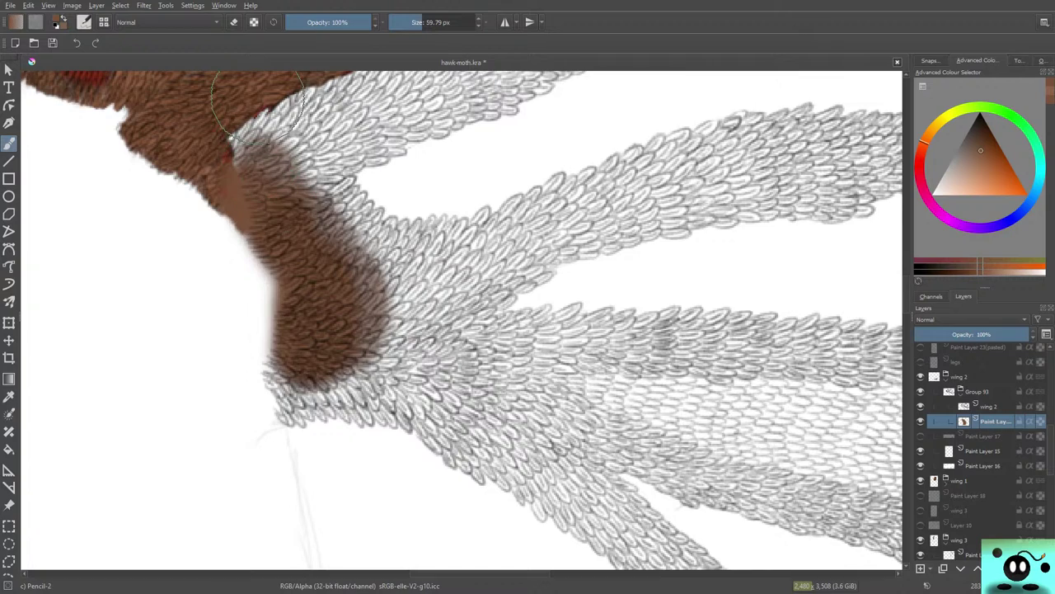
Erase the brown overlap along the neighbouring finished wing's edge with a 2.44 px eraser, then paint over that strip again.
{"action": "key", "text": "e"}
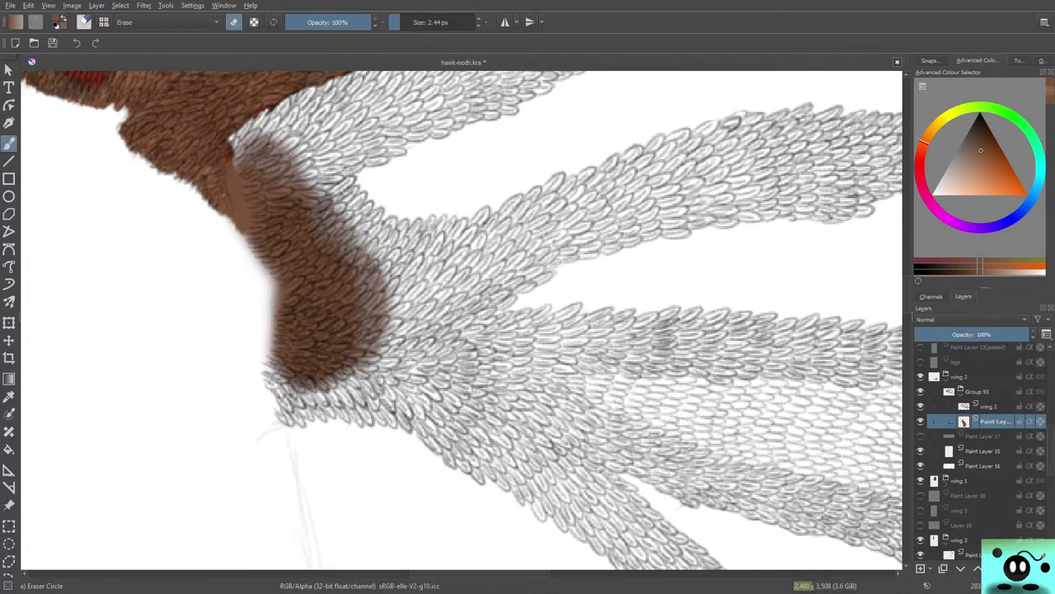
{"action": "mouse_move", "coordinate": [226, 188]}
{"action": "left_mouse_down"}
{"action": "mouse_move", "coordinate": [237, 227]}
{"action": "mouse_move", "coordinate": [231, 167]}
{"action": "mouse_move", "coordinate": [251, 226]}
{"action": "mouse_move", "coordinate": [237, 168]}
{"action": "mouse_move", "coordinate": [245, 240]}
{"action": "mouse_move", "coordinate": [230, 202]}
{"action": "left_mouse_up"}
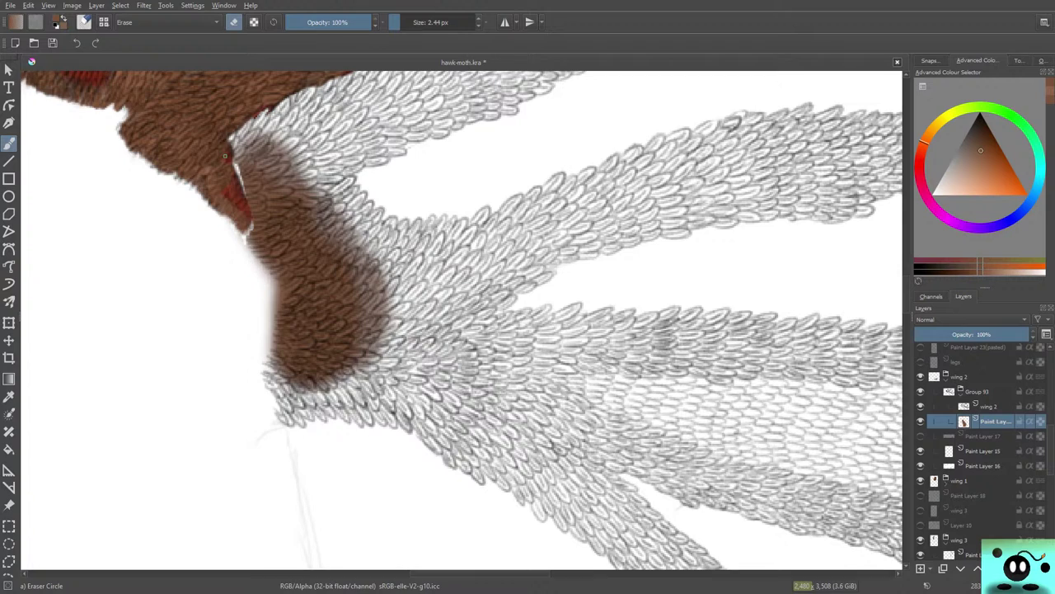
{"action": "key", "text": "e"}
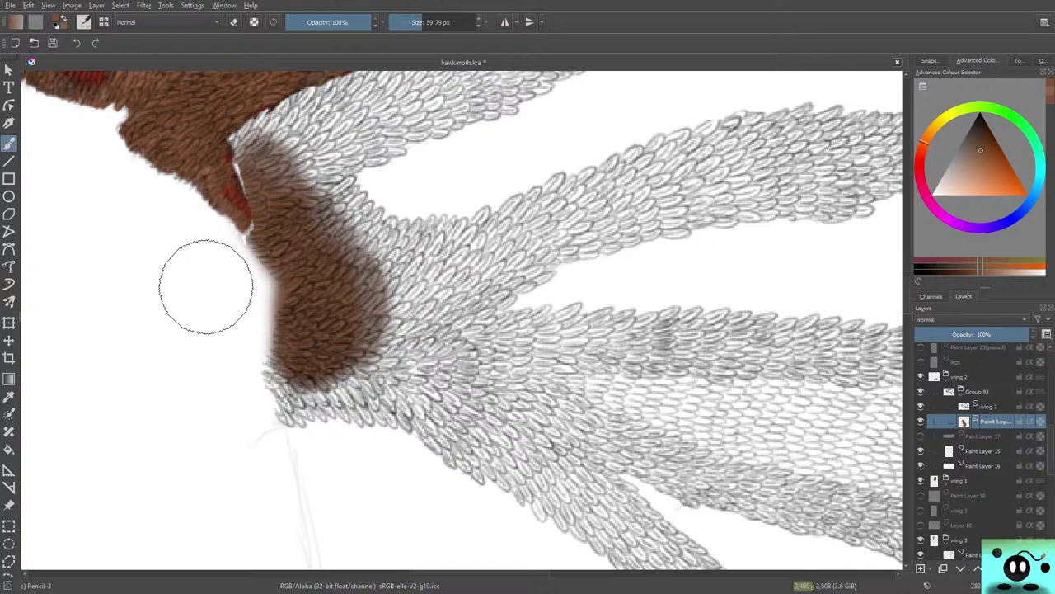
{"action": "mouse_move", "coordinate": [246, 124]}
{"action": "left_mouse_down"}
{"action": "mouse_move", "coordinate": [244, 180]}
{"action": "mouse_move", "coordinate": [238, 160]}
{"action": "mouse_move", "coordinate": [253, 223]}
{"action": "mouse_move", "coordinate": [252, 191]}
{"action": "left_mouse_up"}
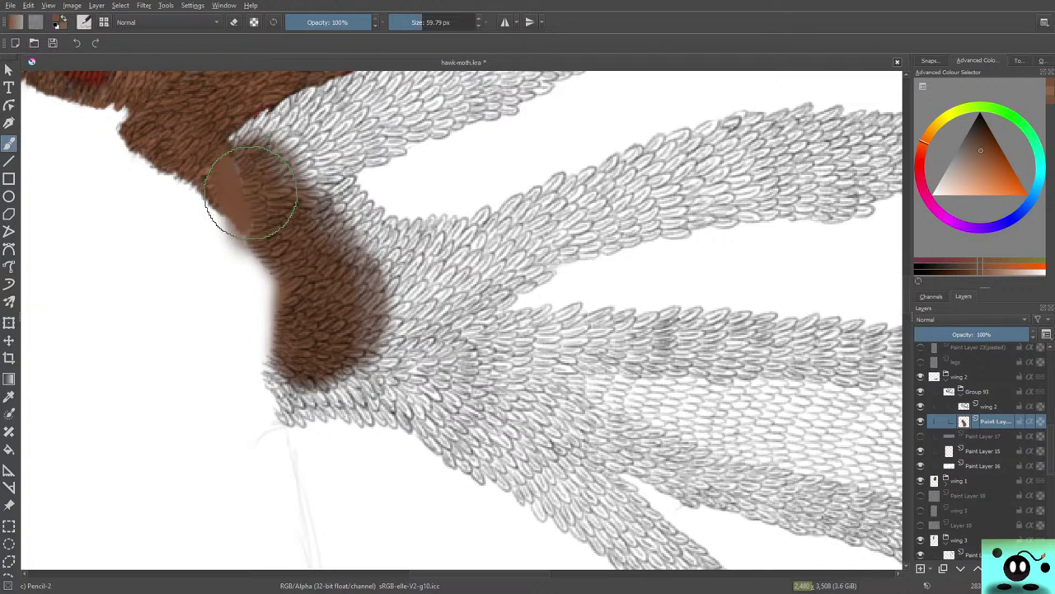
Erase the brown overlapping the finished wing and the upper part of the wing 2 root with a 65.87 px eraser.
{"action": "key", "text": "e"}
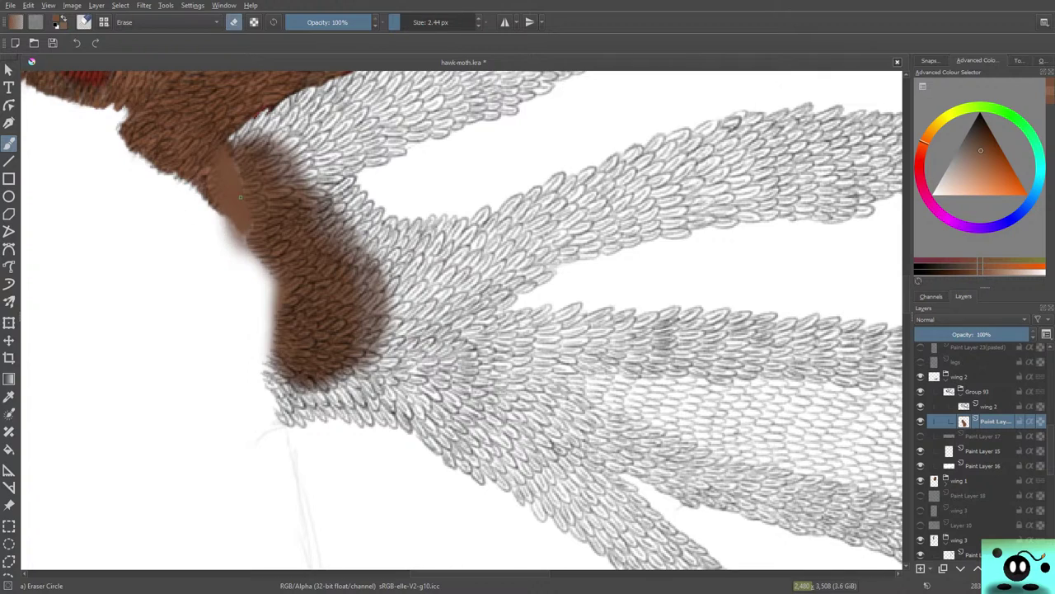
{"action": "left_click", "coordinate": [423, 23]}
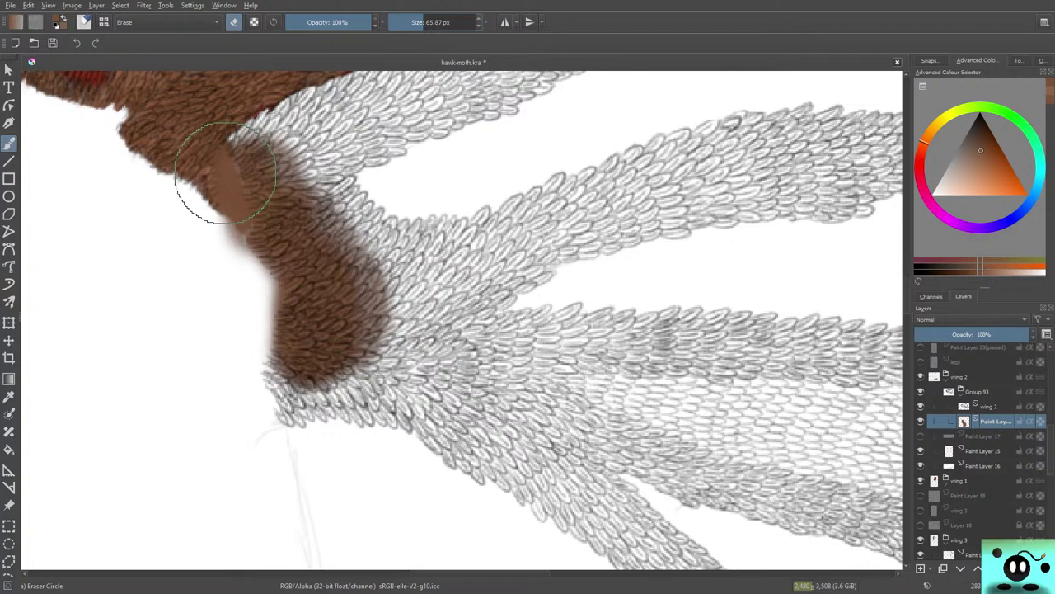
{"action": "mouse_move", "coordinate": [209, 176]}
{"action": "left_mouse_down"}
{"action": "mouse_move", "coordinate": [237, 236]}
{"action": "mouse_move", "coordinate": [233, 185]}
{"action": "mouse_move", "coordinate": [229, 232]}
{"action": "mouse_move", "coordinate": [276, 148]}
{"action": "mouse_move", "coordinate": [277, 168]}
{"action": "mouse_move", "coordinate": [272, 103]}
{"action": "left_mouse_up"}
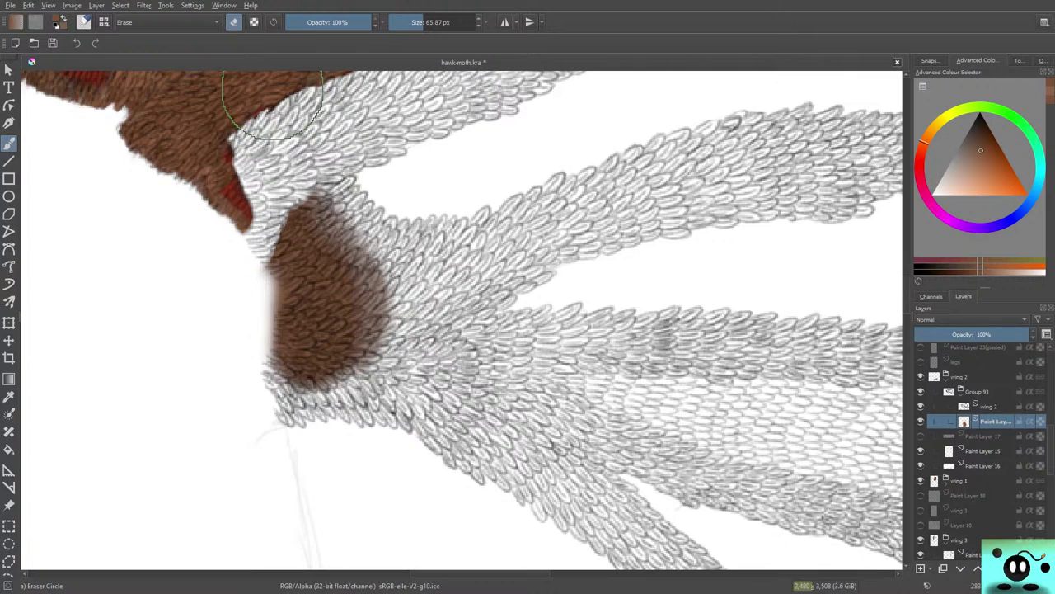
Examine the layer structure inside the finished wing 1 group, comparing it with the wing 2 group.
{"action": "left_click", "coordinate": [964, 376]}
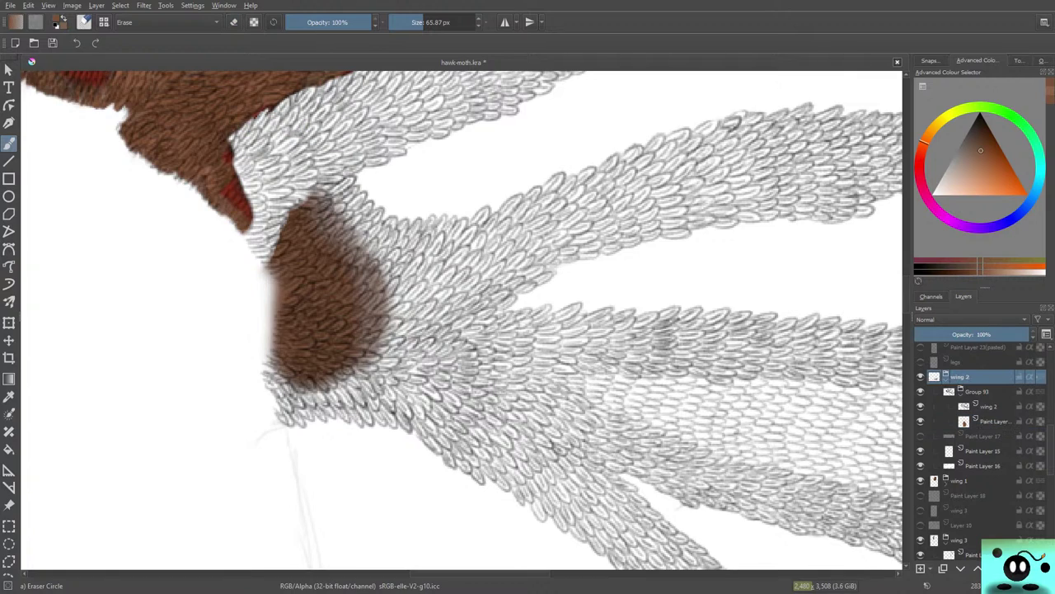
{"action": "key", "text": "slash"}
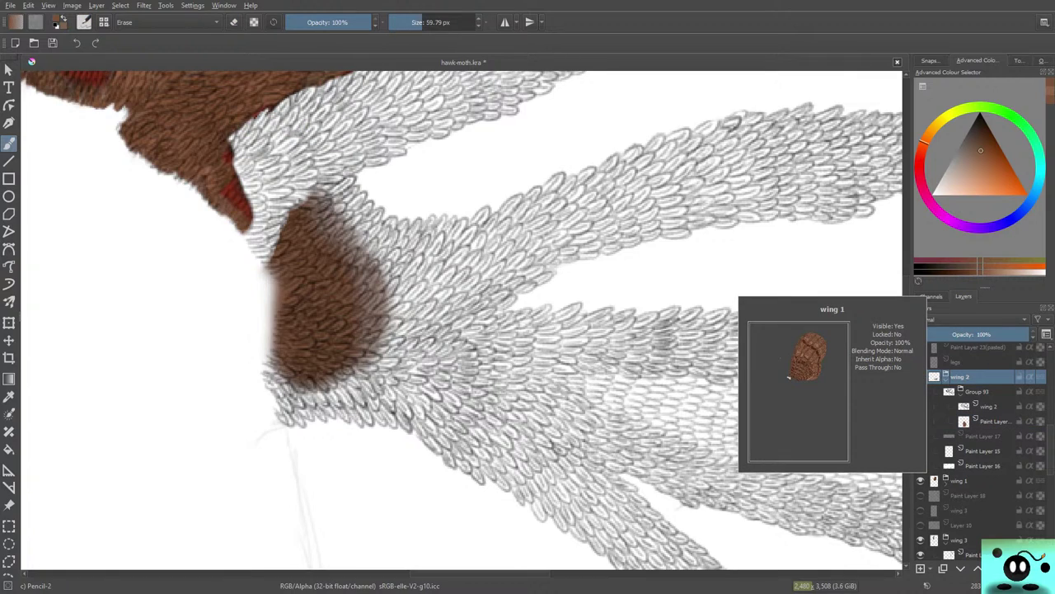
{"action": "left_click", "coordinate": [946, 482]}
{"action": "left_click", "coordinate": [960, 527]}
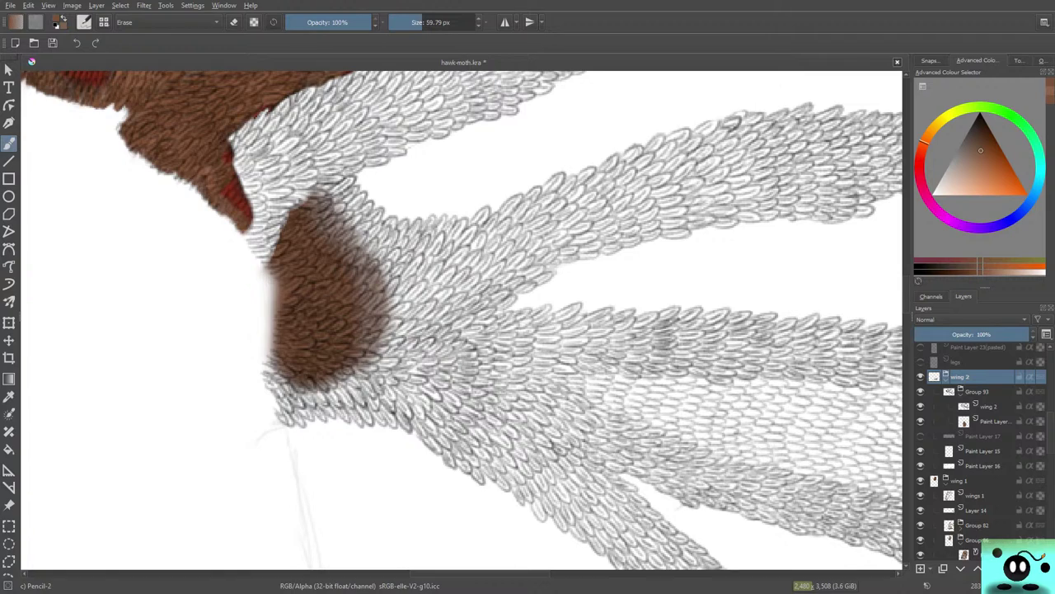
{"action": "left_click", "coordinate": [960, 541]}
{"action": "left_click", "coordinate": [945, 482]}
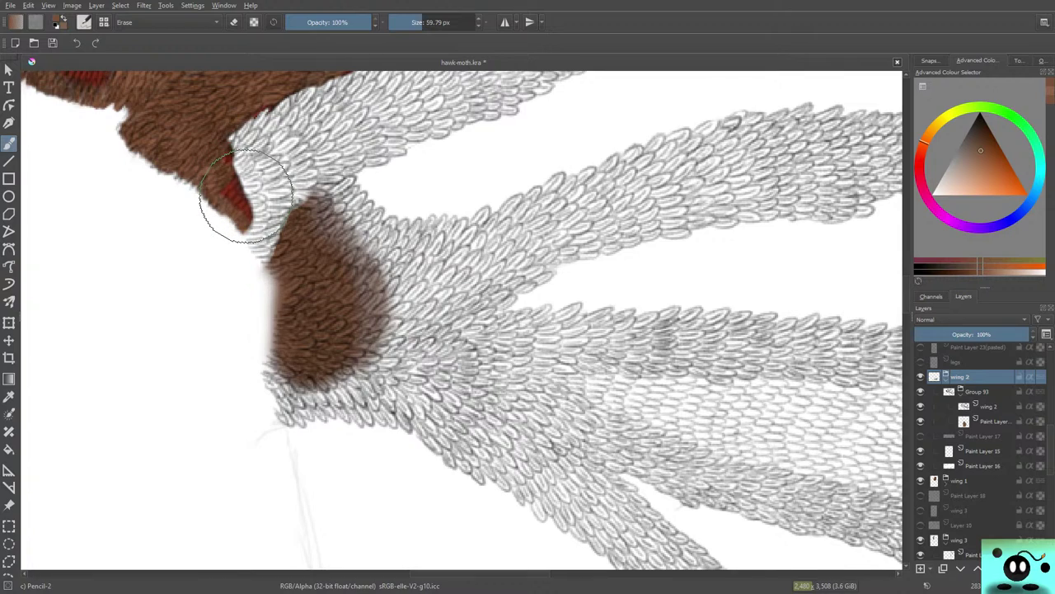
Paint brown beside the finished wing on the layer beneath wing 2's line art and erase the overlap with a 65.87 px eraser.
{"action": "left_click", "coordinate": [995, 420]}
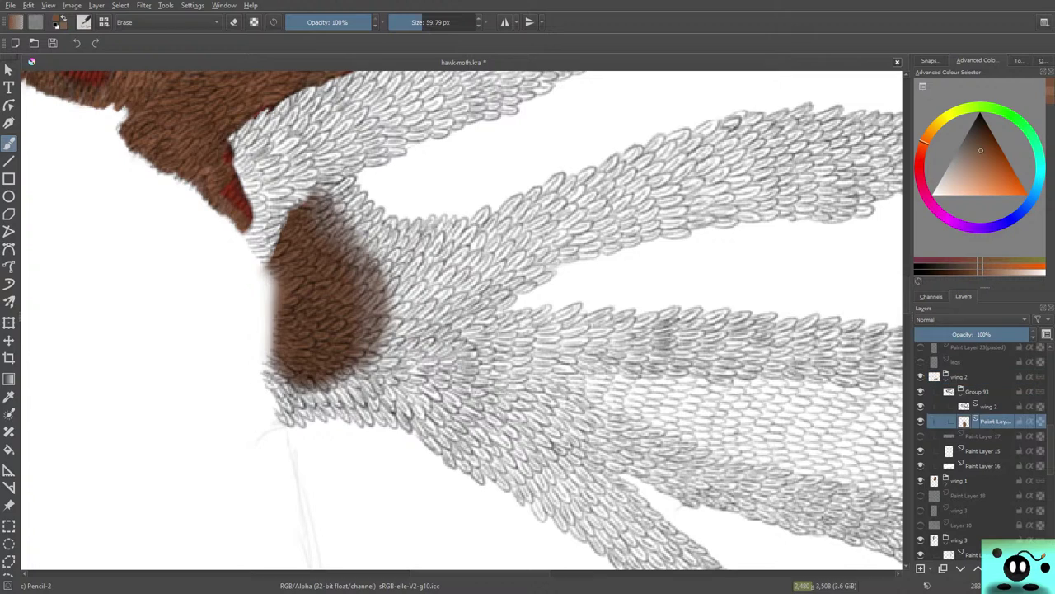
{"action": "mouse_move", "coordinate": [247, 115]}
{"action": "left_mouse_down"}
{"action": "mouse_move", "coordinate": [257, 215]}
{"action": "mouse_move", "coordinate": [245, 218]}
{"action": "mouse_move", "coordinate": [276, 242]}
{"action": "mouse_move", "coordinate": [250, 194]}
{"action": "mouse_move", "coordinate": [247, 129]}
{"action": "mouse_move", "coordinate": [220, 179]}
{"action": "mouse_move", "coordinate": [230, 140]}
{"action": "mouse_move", "coordinate": [221, 179]}
{"action": "mouse_move", "coordinate": [246, 134]}
{"action": "mouse_move", "coordinate": [231, 204]}
{"action": "mouse_move", "coordinate": [235, 165]}
{"action": "left_mouse_up"}
{"action": "key", "text": "e"}
{"action": "mouse_move", "coordinate": [203, 122]}
{"action": "left_mouse_down"}
{"action": "mouse_move", "coordinate": [266, 83]}
{"action": "mouse_move", "coordinate": [223, 107]}
{"action": "mouse_move", "coordinate": [177, 165]}
{"action": "mouse_move", "coordinate": [203, 191]}
{"action": "left_mouse_up"}
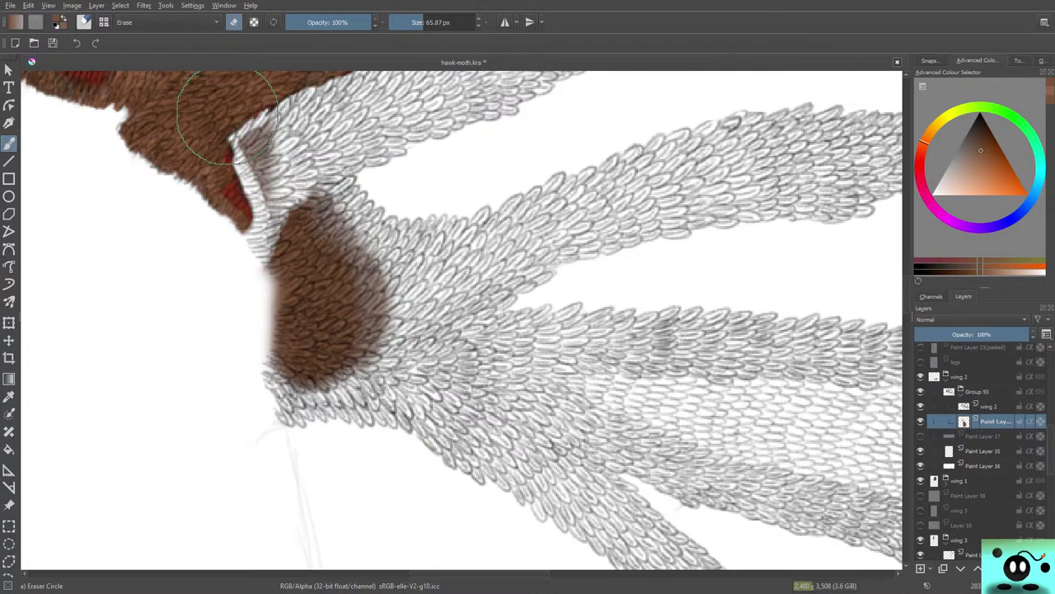
Paint the brown base from the wing 2 root up over the finished wing's edge with the 59.79 px Pencil-2 brush.
{"action": "key", "text": "/"}
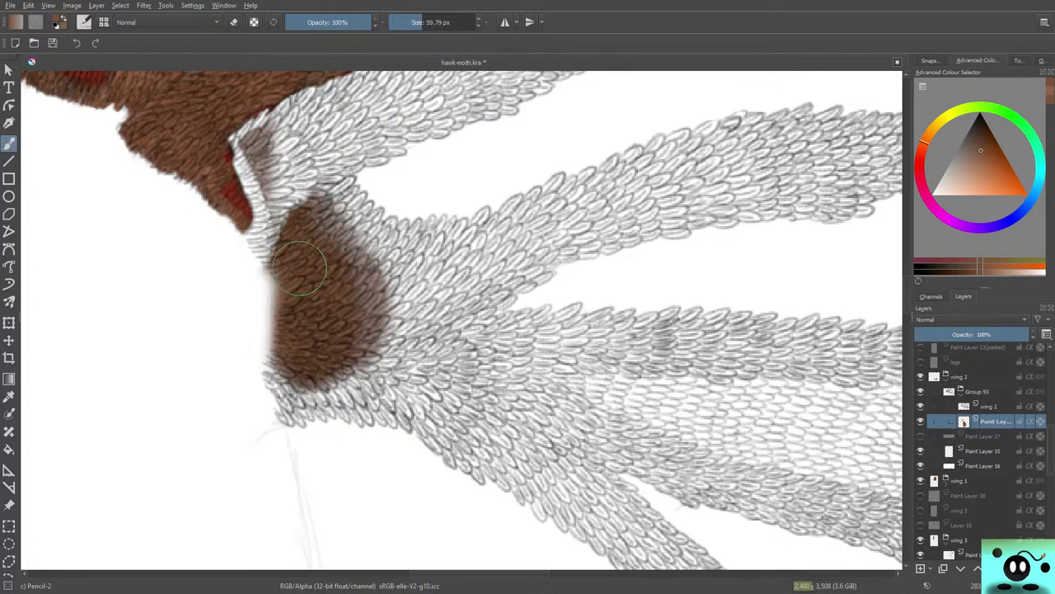
{"action": "mouse_move", "coordinate": [294, 266]}
{"action": "left_mouse_down"}
{"action": "mouse_move", "coordinate": [272, 249]}
{"action": "mouse_move", "coordinate": [241, 152]}
{"action": "left_mouse_up"}
{"action": "mouse_move", "coordinate": [252, 193]}
{"action": "left_mouse_down"}
{"action": "mouse_move", "coordinate": [239, 186]}
{"action": "mouse_move", "coordinate": [259, 221]}
{"action": "mouse_move", "coordinate": [247, 188]}
{"action": "mouse_move", "coordinate": [265, 207]}
{"action": "left_mouse_up"}
{"action": "mouse_move", "coordinate": [262, 179]}
{"action": "left_mouse_down"}
{"action": "mouse_move", "coordinate": [257, 243]}
{"action": "mouse_move", "coordinate": [246, 247]}
{"action": "left_mouse_up"}
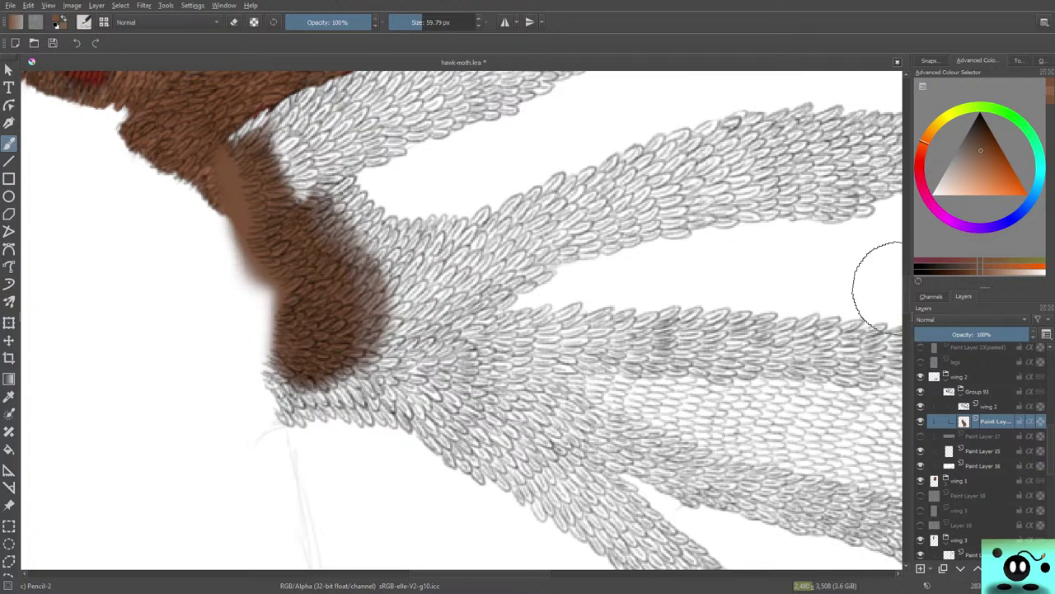
Continue the brown base along the scales of wing 2's uppermost vein, as far as the finished wing's outer edge.
{"action": "left_click_drag", "start_coordinate": [905, 289], "coordinate": [905, 272]}
{"action": "mouse_move", "coordinate": [225, 386]}
{"action": "left_mouse_down"}
{"action": "mouse_move", "coordinate": [277, 342]}
{"action": "mouse_move", "coordinate": [251, 369]}
{"action": "mouse_move", "coordinate": [398, 284]}
{"action": "mouse_move", "coordinate": [225, 362]}
{"action": "mouse_move", "coordinate": [387, 257]}
{"action": "mouse_move", "coordinate": [291, 321]}
{"action": "mouse_move", "coordinate": [240, 340]}
{"action": "mouse_move", "coordinate": [375, 283]}
{"action": "mouse_move", "coordinate": [256, 357]}
{"action": "mouse_move", "coordinate": [369, 286]}
{"action": "mouse_move", "coordinate": [356, 290]}
{"action": "mouse_move", "coordinate": [347, 308]}
{"action": "mouse_move", "coordinate": [450, 272]}
{"action": "mouse_move", "coordinate": [508, 230]}
{"action": "mouse_move", "coordinate": [365, 308]}
{"action": "mouse_move", "coordinate": [549, 205]}
{"action": "mouse_move", "coordinate": [495, 232]}
{"action": "mouse_move", "coordinate": [569, 199]}
{"action": "mouse_move", "coordinate": [553, 215]}
{"action": "mouse_move", "coordinate": [413, 271]}
{"action": "mouse_move", "coordinate": [582, 201]}
{"action": "mouse_move", "coordinate": [410, 271]}
{"action": "mouse_move", "coordinate": [601, 193]}
{"action": "mouse_move", "coordinate": [553, 226]}
{"action": "mouse_move", "coordinate": [299, 338]}
{"action": "mouse_move", "coordinate": [464, 280]}
{"action": "mouse_move", "coordinate": [293, 370]}
{"action": "mouse_move", "coordinate": [325, 357]}
{"action": "mouse_move", "coordinate": [302, 372]}
{"action": "mouse_move", "coordinate": [287, 406]}
{"action": "mouse_move", "coordinate": [368, 372]}
{"action": "mouse_move", "coordinate": [326, 382]}
{"action": "mouse_move", "coordinate": [285, 414]}
{"action": "mouse_move", "coordinate": [373, 357]}
{"action": "mouse_move", "coordinate": [290, 397]}
{"action": "mouse_move", "coordinate": [269, 393]}
{"action": "mouse_move", "coordinate": [320, 338]}
{"action": "mouse_move", "coordinate": [265, 360]}
{"action": "mouse_move", "coordinate": [262, 388]}
{"action": "mouse_move", "coordinate": [452, 315]}
{"action": "mouse_move", "coordinate": [397, 337]}
{"action": "mouse_move", "coordinate": [413, 338]}
{"action": "mouse_move", "coordinate": [476, 312]}
{"action": "mouse_move", "coordinate": [487, 293]}
{"action": "mouse_move", "coordinate": [401, 329]}
{"action": "mouse_move", "coordinate": [379, 376]}
{"action": "mouse_move", "coordinate": [429, 334]}
{"action": "mouse_move", "coordinate": [389, 334]}
{"action": "mouse_move", "coordinate": [403, 304]}
{"action": "mouse_move", "coordinate": [388, 348]}
{"action": "mouse_move", "coordinate": [403, 305]}
{"action": "mouse_move", "coordinate": [202, 357]}
{"action": "mouse_move", "coordinate": [328, 278]}
{"action": "mouse_move", "coordinate": [379, 284]}
{"action": "mouse_move", "coordinate": [577, 256]}
{"action": "mouse_move", "coordinate": [631, 213]}
{"action": "mouse_move", "coordinate": [754, 198]}
{"action": "mouse_move", "coordinate": [775, 188]}
{"action": "mouse_move", "coordinate": [772, 178]}
{"action": "mouse_move", "coordinate": [719, 237]}
{"action": "mouse_move", "coordinate": [706, 200]}
{"action": "mouse_move", "coordinate": [645, 245]}
{"action": "mouse_move", "coordinate": [671, 252]}
{"action": "mouse_move", "coordinate": [507, 326]}
{"action": "left_mouse_up"}
{"action": "mouse_move", "coordinate": [590, 237]}
{"action": "left_mouse_down"}
{"action": "mouse_move", "coordinate": [449, 299]}
{"action": "mouse_move", "coordinate": [510, 281]}
{"action": "left_mouse_up"}
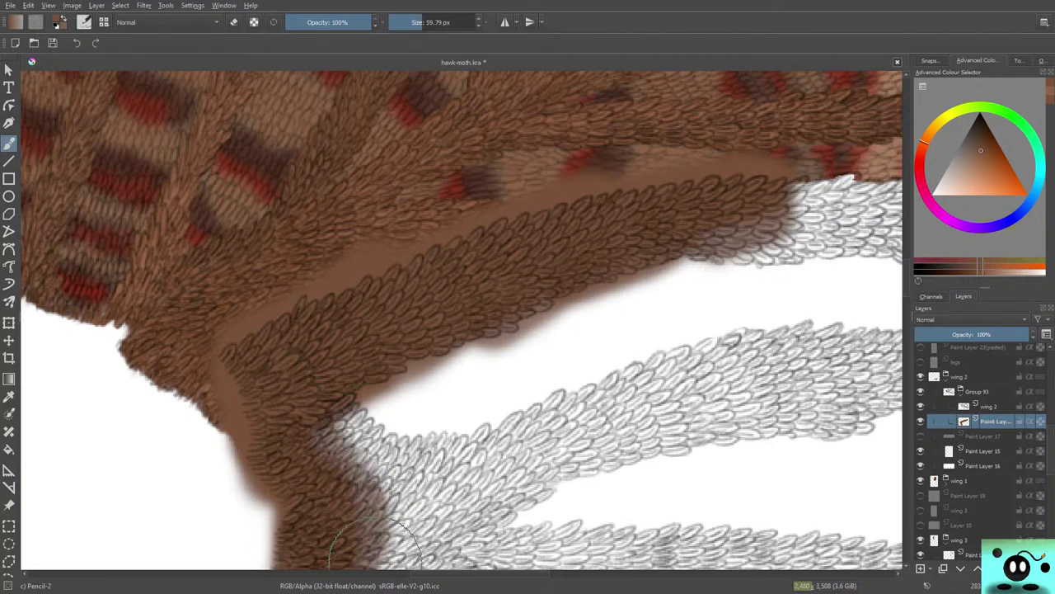
{"action": "left_click_drag", "start_coordinate": [433, 573], "coordinate": [509, 573]}
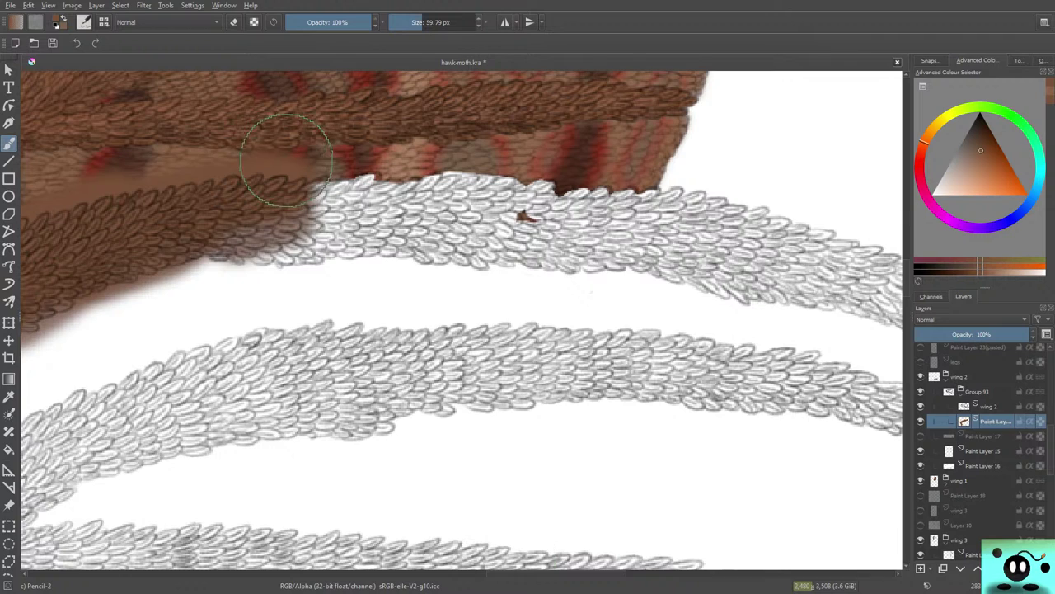
{"action": "mouse_move", "coordinate": [263, 234]}
{"action": "left_mouse_down"}
{"action": "mouse_move", "coordinate": [219, 229]}
{"action": "mouse_move", "coordinate": [252, 239]}
{"action": "mouse_move", "coordinate": [354, 234]}
{"action": "mouse_move", "coordinate": [272, 241]}
{"action": "mouse_move", "coordinate": [327, 243]}
{"action": "mouse_move", "coordinate": [393, 234]}
{"action": "mouse_move", "coordinate": [327, 219]}
{"action": "mouse_move", "coordinate": [304, 201]}
{"action": "mouse_move", "coordinate": [316, 202]}
{"action": "mouse_move", "coordinate": [303, 207]}
{"action": "mouse_move", "coordinate": [371, 186]}
{"action": "mouse_move", "coordinate": [396, 201]}
{"action": "mouse_move", "coordinate": [388, 205]}
{"action": "mouse_move", "coordinate": [424, 208]}
{"action": "mouse_move", "coordinate": [398, 244]}
{"action": "left_mouse_up"}
{"action": "mouse_move", "coordinate": [429, 174]}
{"action": "left_mouse_down"}
{"action": "mouse_move", "coordinate": [381, 200]}
{"action": "mouse_move", "coordinate": [480, 212]}
{"action": "mouse_move", "coordinate": [518, 231]}
{"action": "mouse_move", "coordinate": [537, 223]}
{"action": "mouse_move", "coordinate": [535, 213]}
{"action": "mouse_move", "coordinate": [478, 206]}
{"action": "mouse_move", "coordinate": [490, 213]}
{"action": "mouse_move", "coordinate": [455, 223]}
{"action": "mouse_move", "coordinate": [499, 246]}
{"action": "mouse_move", "coordinate": [400, 244]}
{"action": "mouse_move", "coordinate": [484, 213]}
{"action": "mouse_move", "coordinate": [416, 245]}
{"action": "mouse_move", "coordinate": [370, 226]}
{"action": "mouse_move", "coordinate": [437, 244]}
{"action": "mouse_move", "coordinate": [587, 208]}
{"action": "mouse_move", "coordinate": [555, 231]}
{"action": "mouse_move", "coordinate": [509, 237]}
{"action": "mouse_move", "coordinate": [548, 249]}
{"action": "mouse_move", "coordinate": [538, 254]}
{"action": "mouse_move", "coordinate": [586, 250]}
{"action": "mouse_move", "coordinate": [525, 245]}
{"action": "mouse_move", "coordinate": [584, 247]}
{"action": "mouse_move", "coordinate": [549, 225]}
{"action": "mouse_move", "coordinate": [587, 210]}
{"action": "mouse_move", "coordinate": [554, 212]}
{"action": "mouse_move", "coordinate": [557, 191]}
{"action": "mouse_move", "coordinate": [524, 194]}
{"action": "mouse_move", "coordinate": [556, 189]}
{"action": "mouse_move", "coordinate": [405, 180]}
{"action": "mouse_move", "coordinate": [551, 183]}
{"action": "mouse_move", "coordinate": [473, 194]}
{"action": "mouse_move", "coordinate": [511, 206]}
{"action": "mouse_move", "coordinate": [567, 175]}
{"action": "left_mouse_up"}
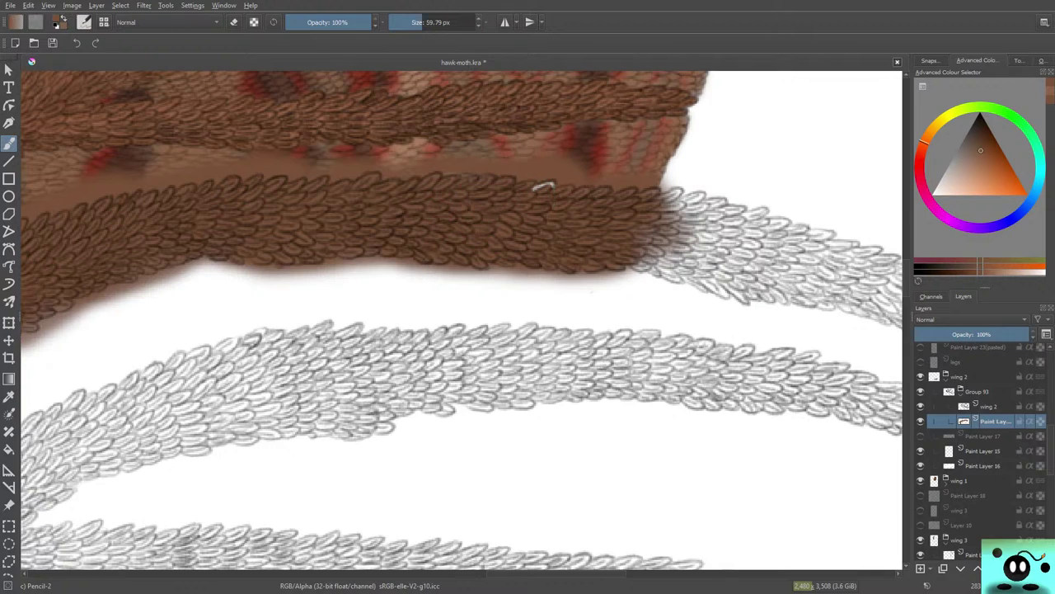
Reduce the brush to 19.52 px and move the brown paint layer out of Group 93 to beneath Paint Layer 16.
{"action": "left_click", "coordinate": [410, 22]}
{"action": "left_click", "coordinate": [961, 568]}
{"action": "key", "text": "ctrl+Page_Down"}
{"action": "key", "text": "ctrl+Page_Down"}
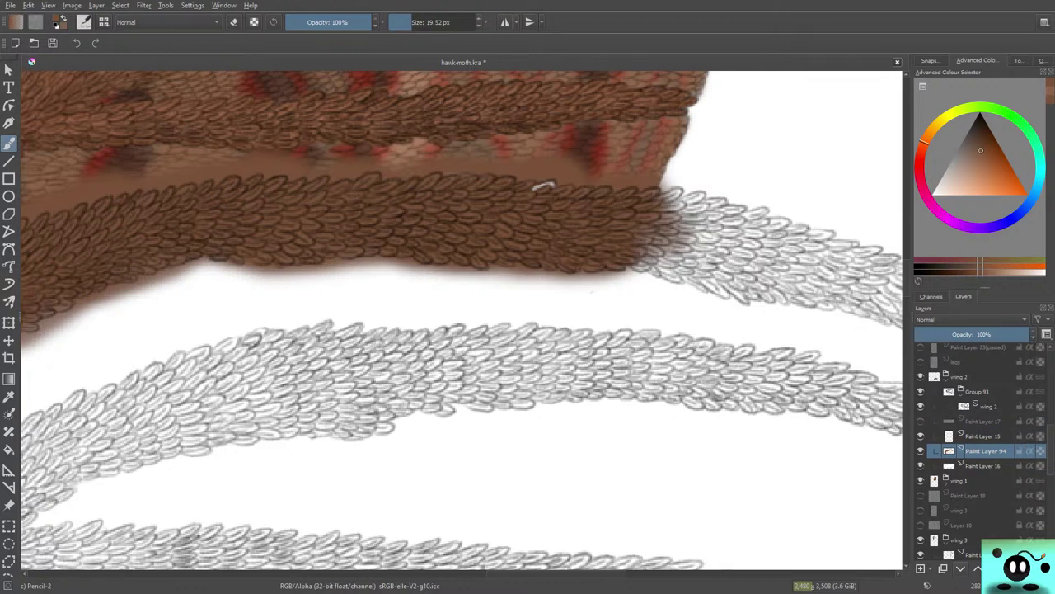
{"action": "key", "text": "ctrl+Page_Down"}
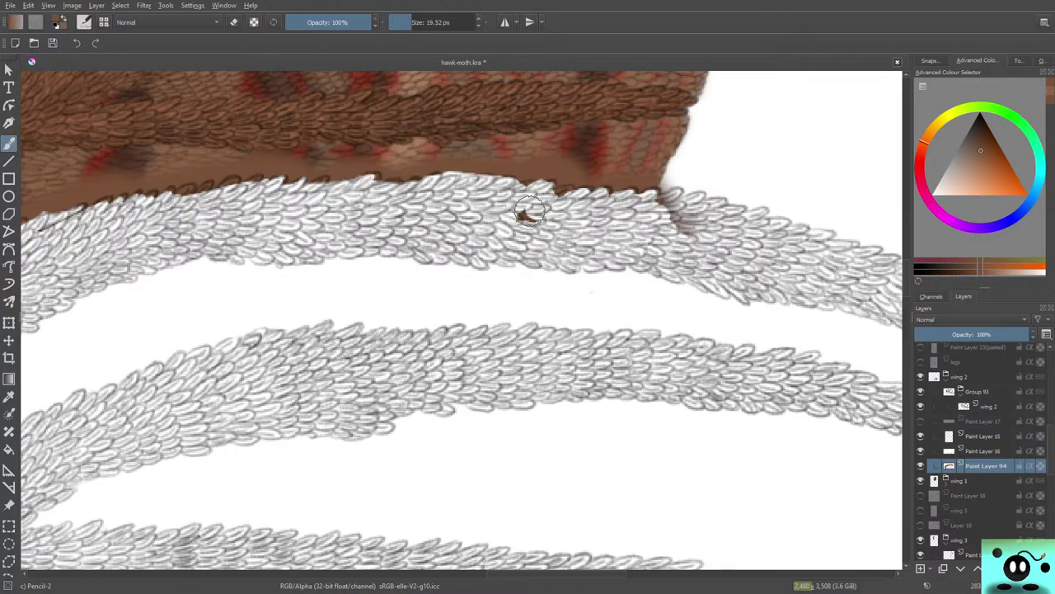
Hide Paint Layer 16 and Paint Layer 15, comparing the brown base with and without the wing 2 line art.
{"action": "left_click", "coordinate": [920, 450]}
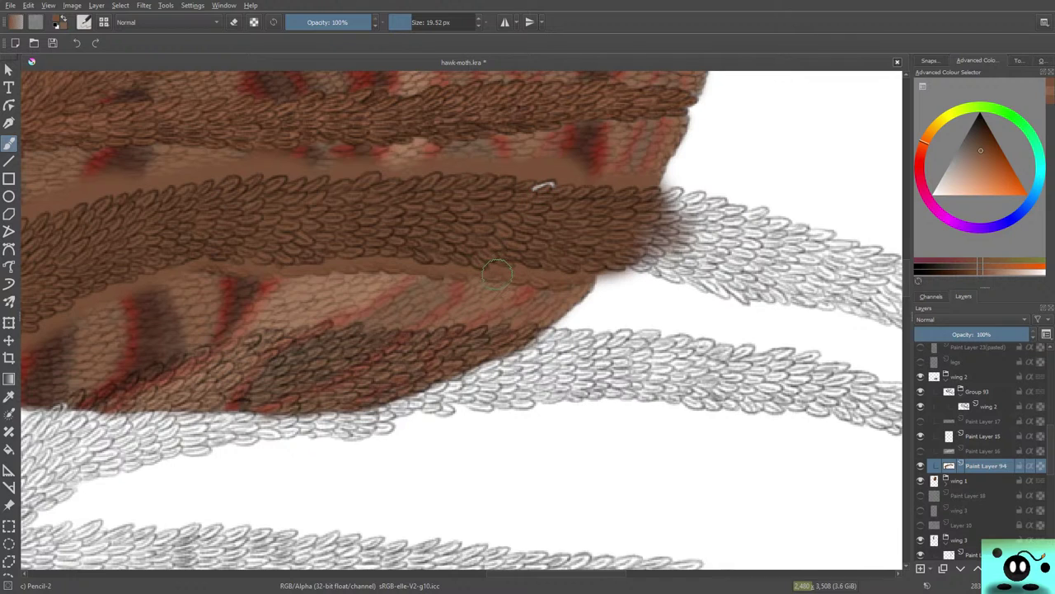
{"action": "left_click", "coordinate": [920, 406]}
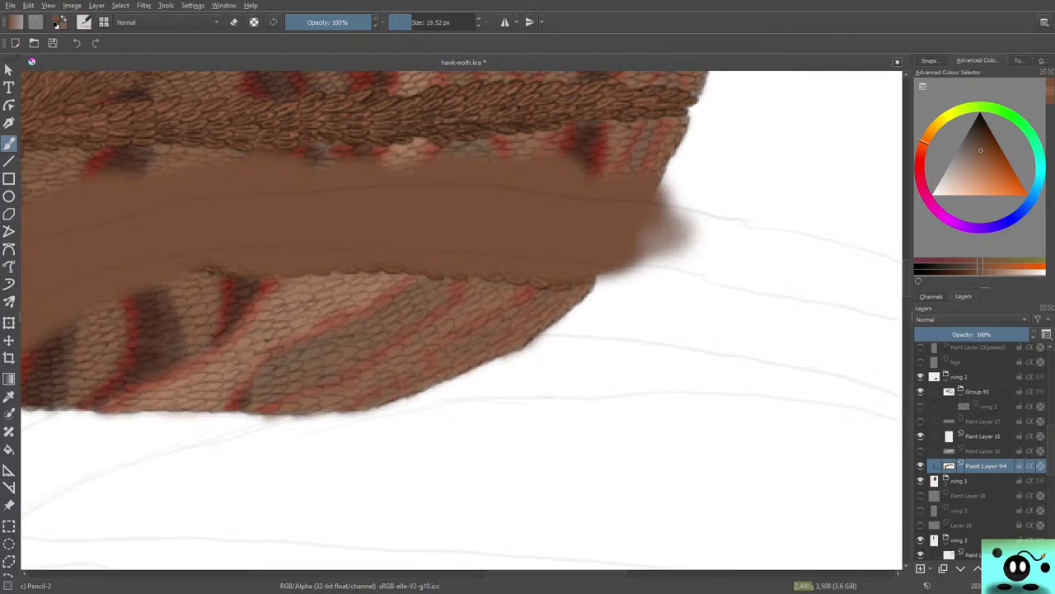
{"action": "left_click", "coordinate": [920, 405]}
{"action": "left_click", "coordinate": [921, 406]}
{"action": "left_click", "coordinate": [920, 405]}
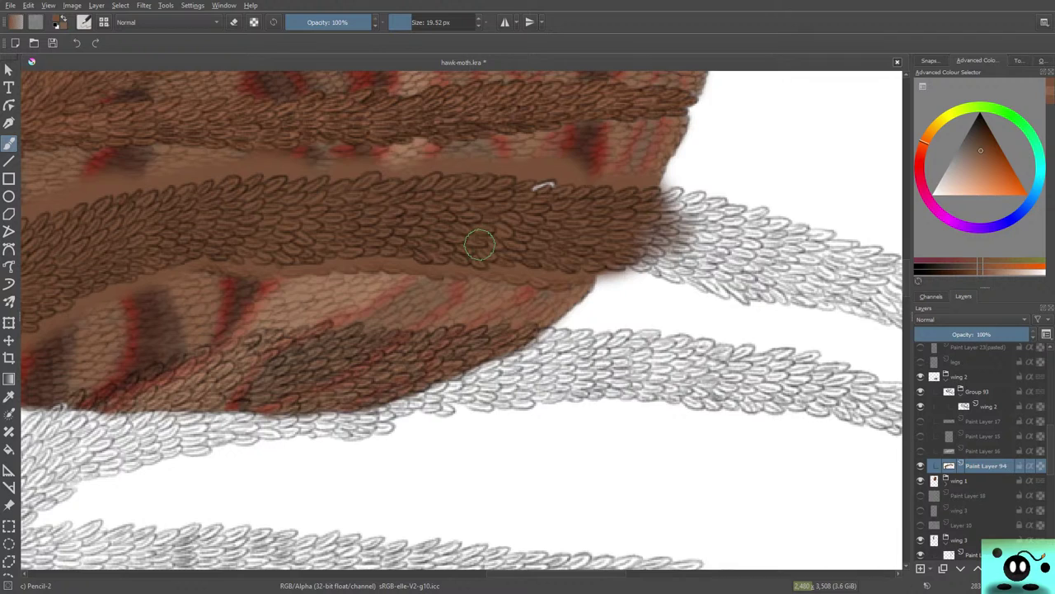
Select the wing 2 line art layer and toggle it and Paint Layer 94 to trace the white mark on the uppermost vein.
{"action": "left_click", "coordinate": [987, 406]}
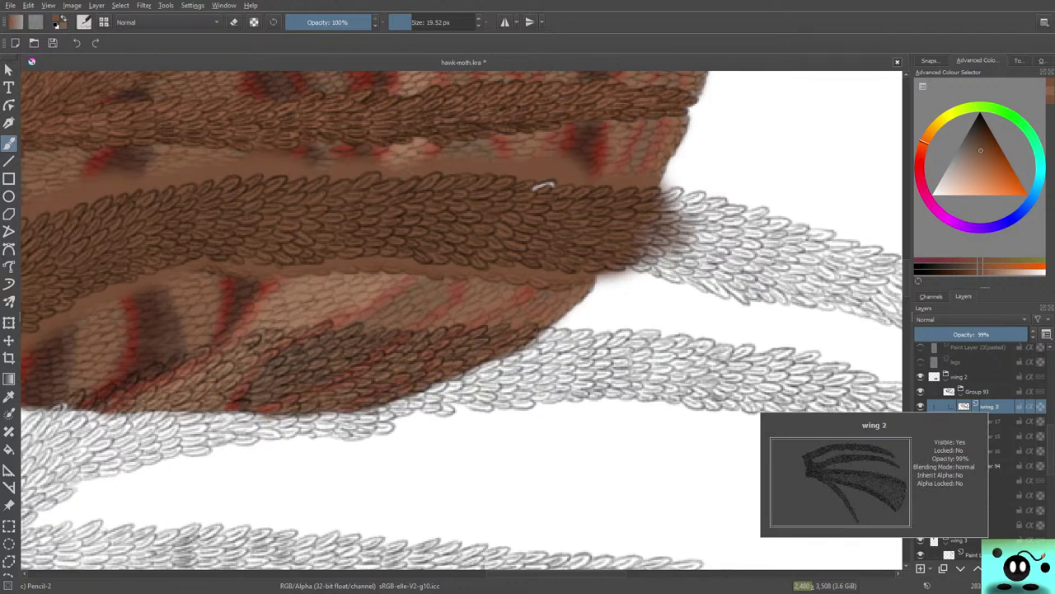
{"action": "left_click", "coordinate": [920, 466]}
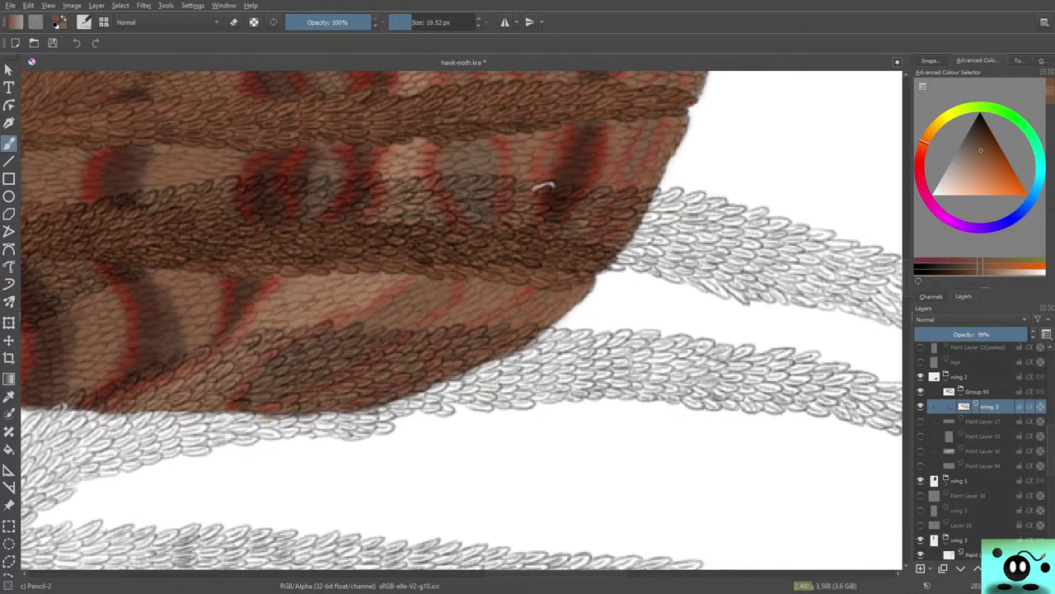
{"action": "left_click", "coordinate": [921, 465]}
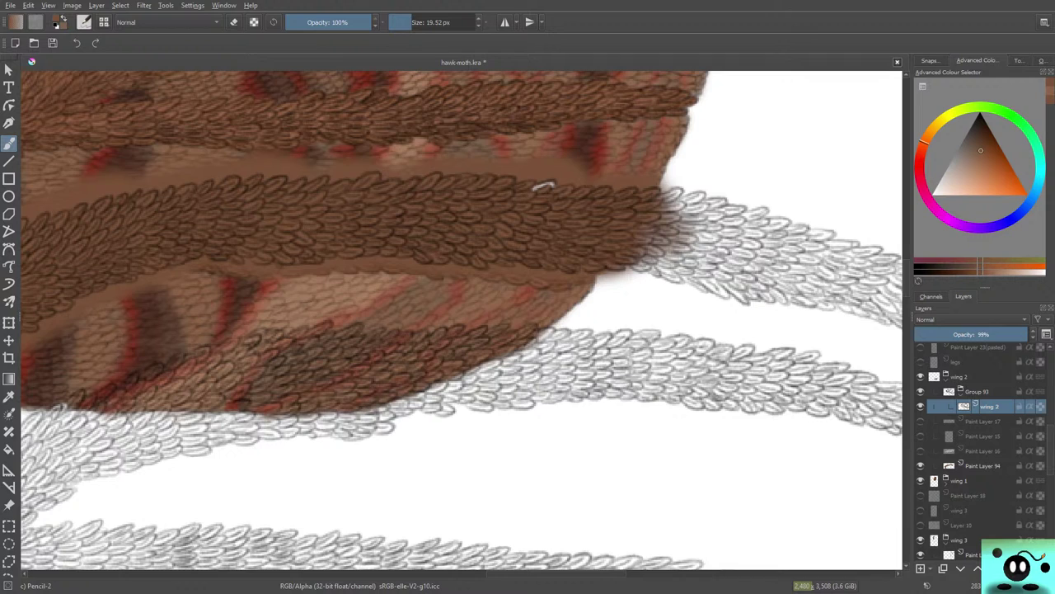
{"action": "left_click", "coordinate": [921, 405]}
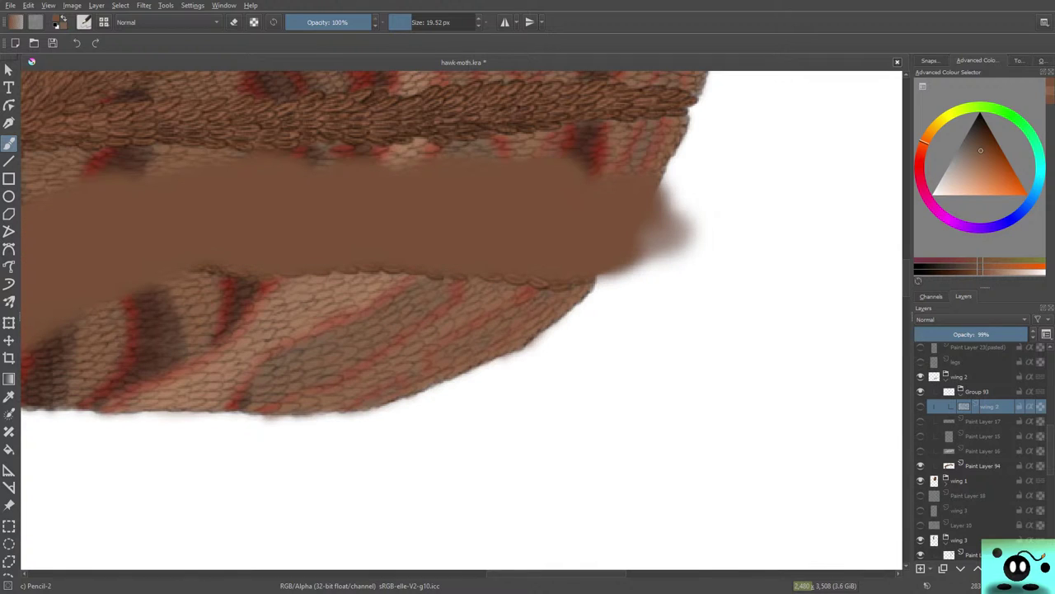
{"action": "left_click", "coordinate": [921, 405]}
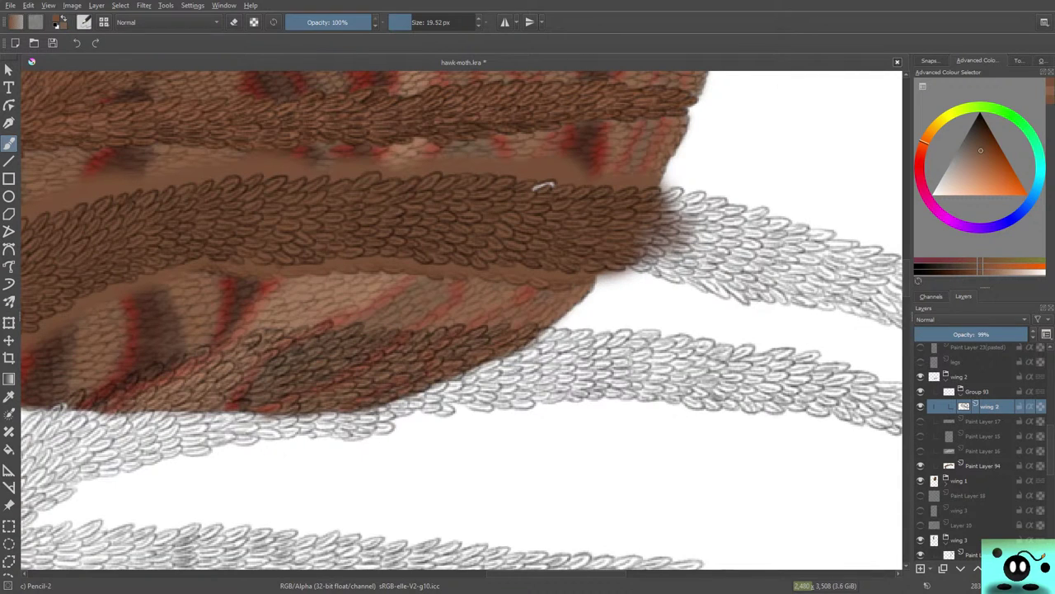
Erase the white mark at the uppermost vein's edge from the wing 2 line art with a 3.21 px eraser.
{"action": "mouse_move", "coordinate": [981, 436]}
{"action": "key", "text": "e"}
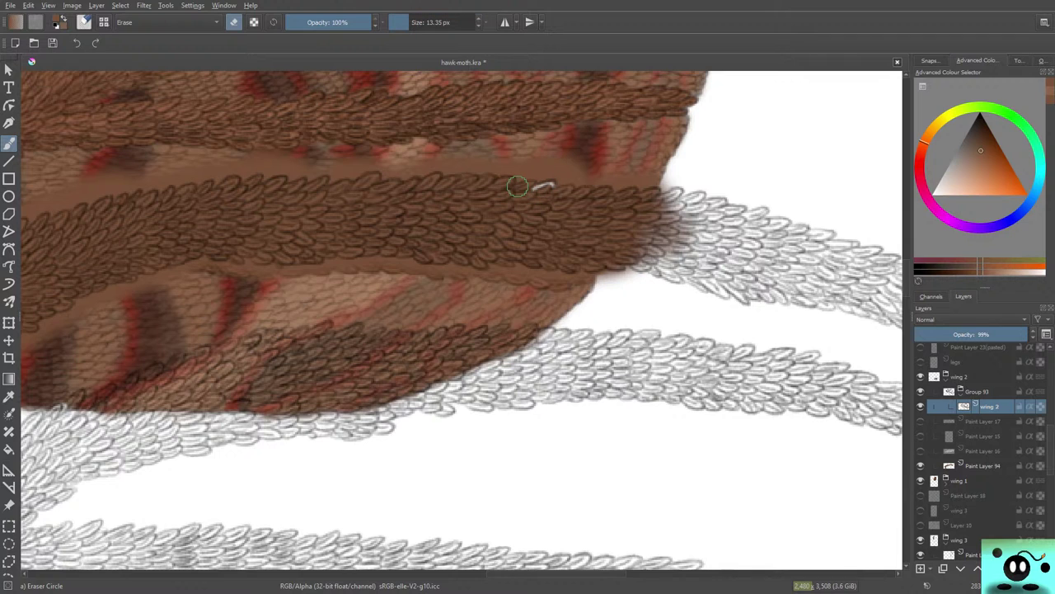
{"action": "scroll", "coordinate": [517, 186], "scroll_direction": "up", "scroll_amount": 10}
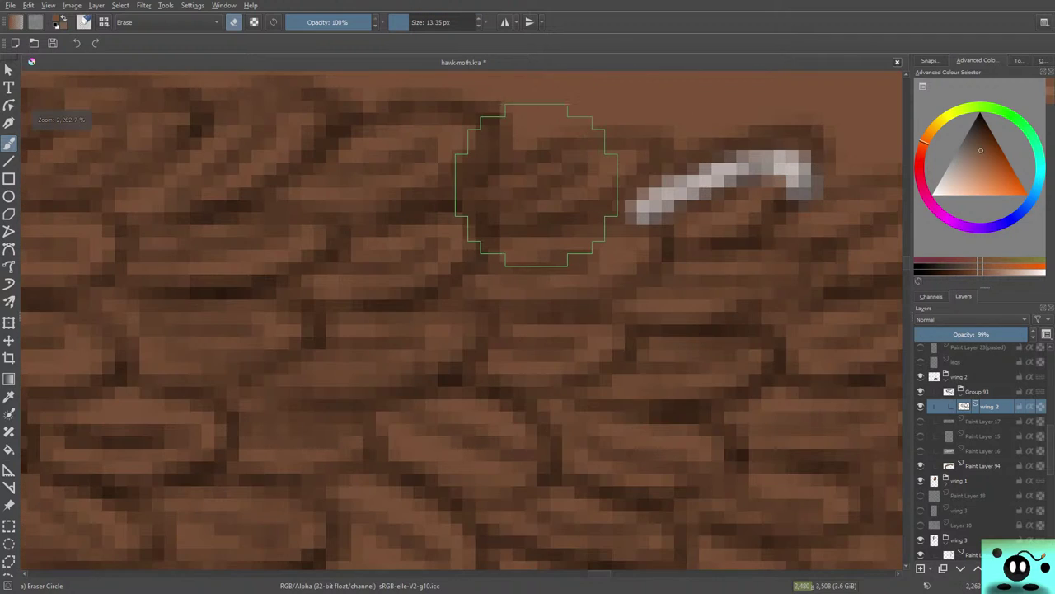
{"action": "left_click", "coordinate": [400, 23]}
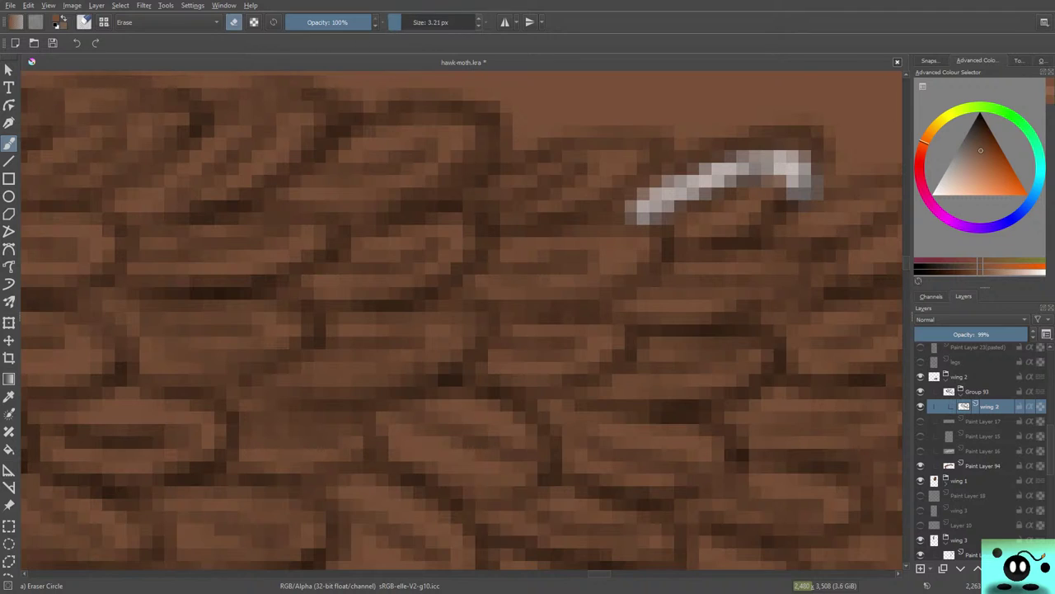
{"action": "mouse_move", "coordinate": [665, 206]}
{"action": "left_mouse_down"}
{"action": "mouse_move", "coordinate": [648, 206]}
{"action": "mouse_move", "coordinate": [738, 164]}
{"action": "mouse_move", "coordinate": [635, 207]}
{"action": "mouse_move", "coordinate": [747, 164]}
{"action": "mouse_move", "coordinate": [797, 176]}
{"action": "mouse_move", "coordinate": [789, 170]}
{"action": "left_mouse_up"}
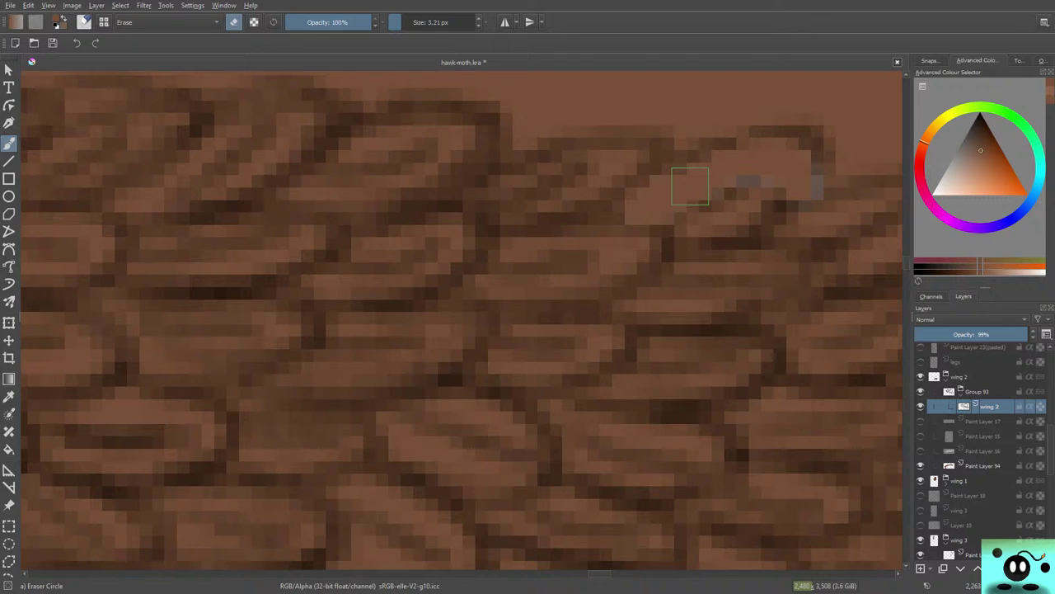
Redraw the erased scale outlines on the wing 2 line art in black with a 5.19 px Pencil-2 brush.
{"action": "key", "text": "slash"}
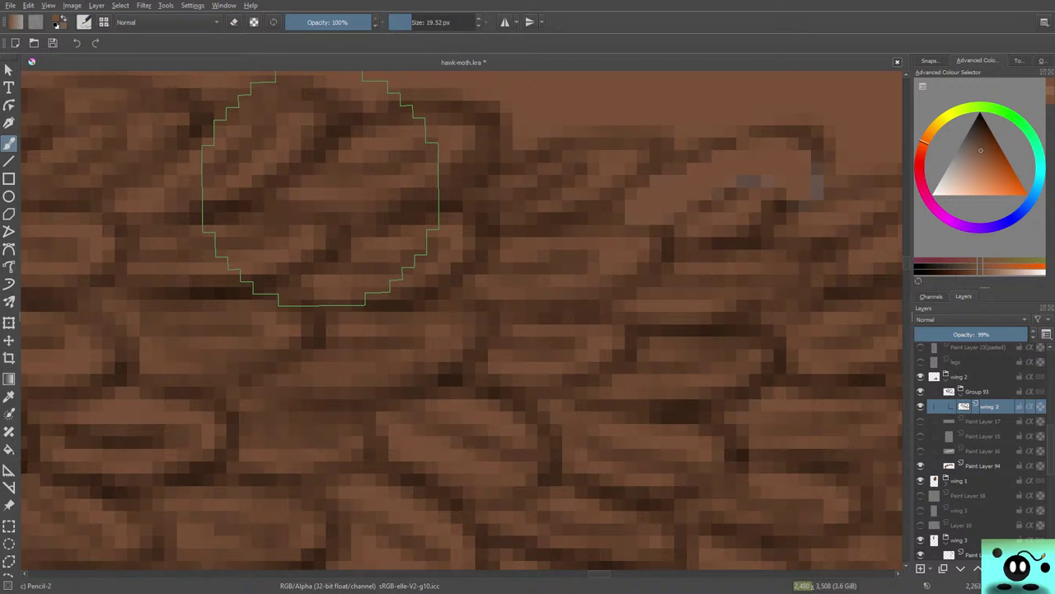
{"action": "right_click", "coordinate": [320, 188]}
{"action": "left_click", "coordinate": [323, 214]}
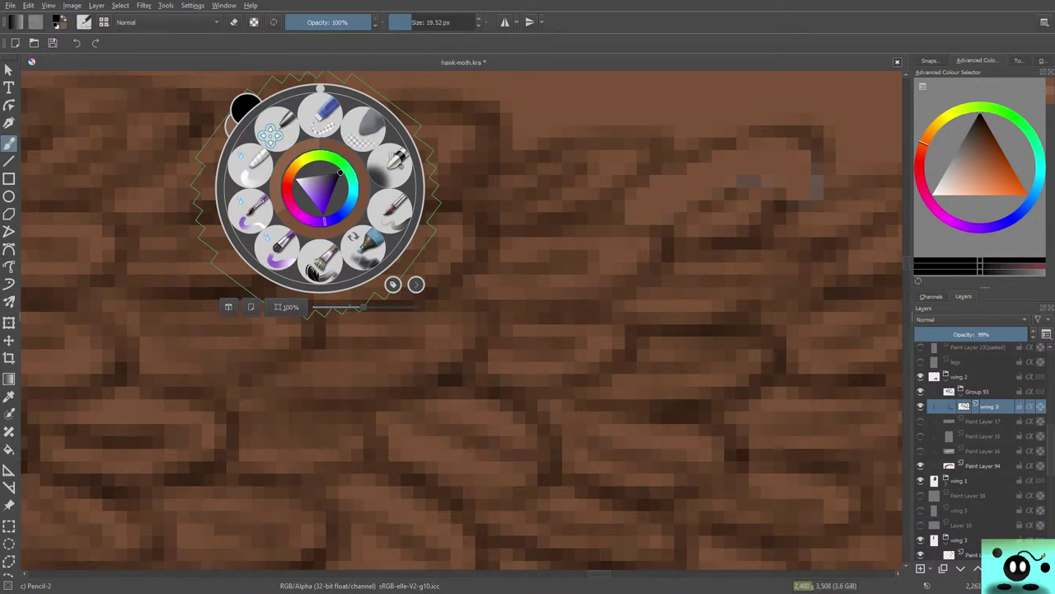
{"action": "left_click", "coordinate": [340, 172]}
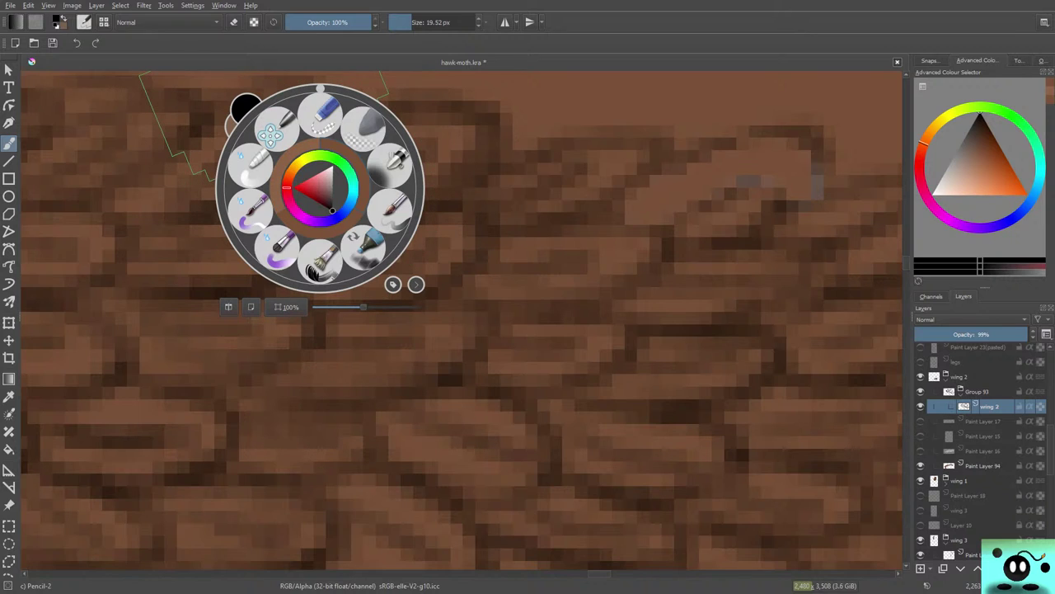
{"action": "right_click", "coordinate": [410, 46]}
{"action": "left_click", "coordinate": [403, 22]}
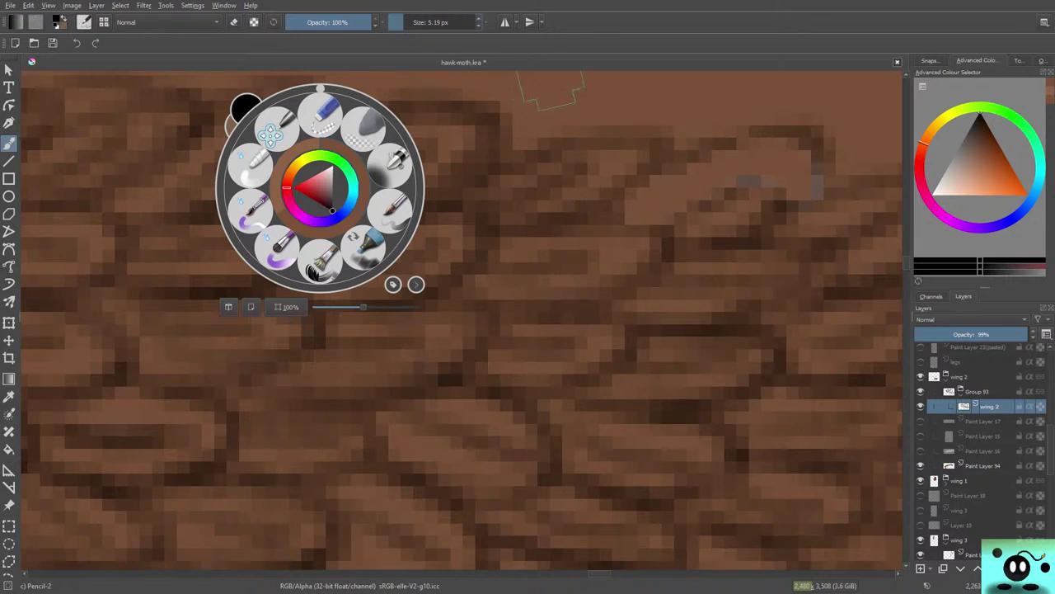
{"action": "left_click", "coordinate": [652, 202]}
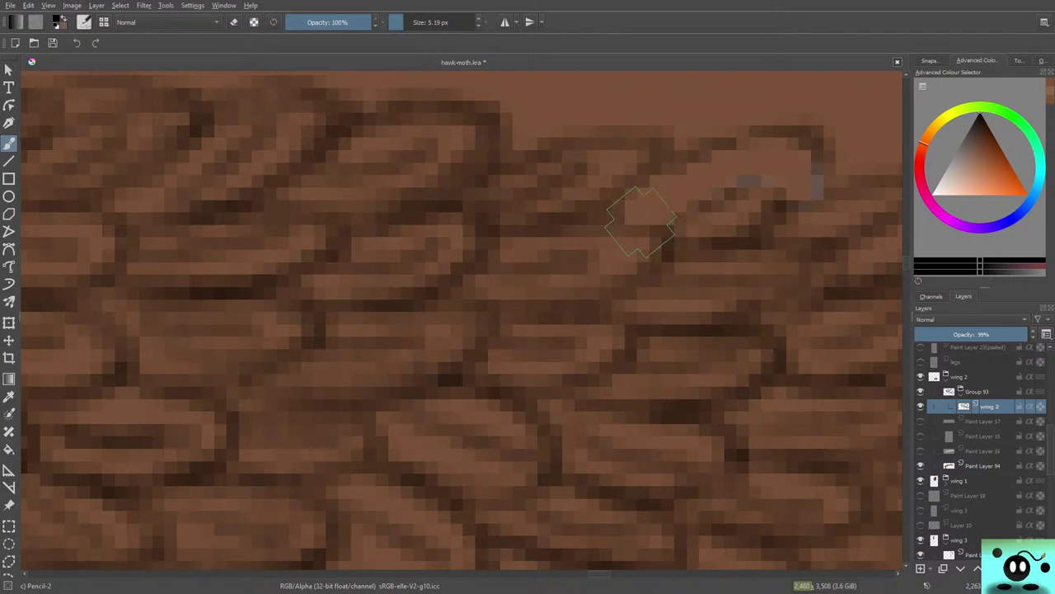
{"action": "left_click_drag", "start_coordinate": [660, 205], "coordinate": [636, 214]}
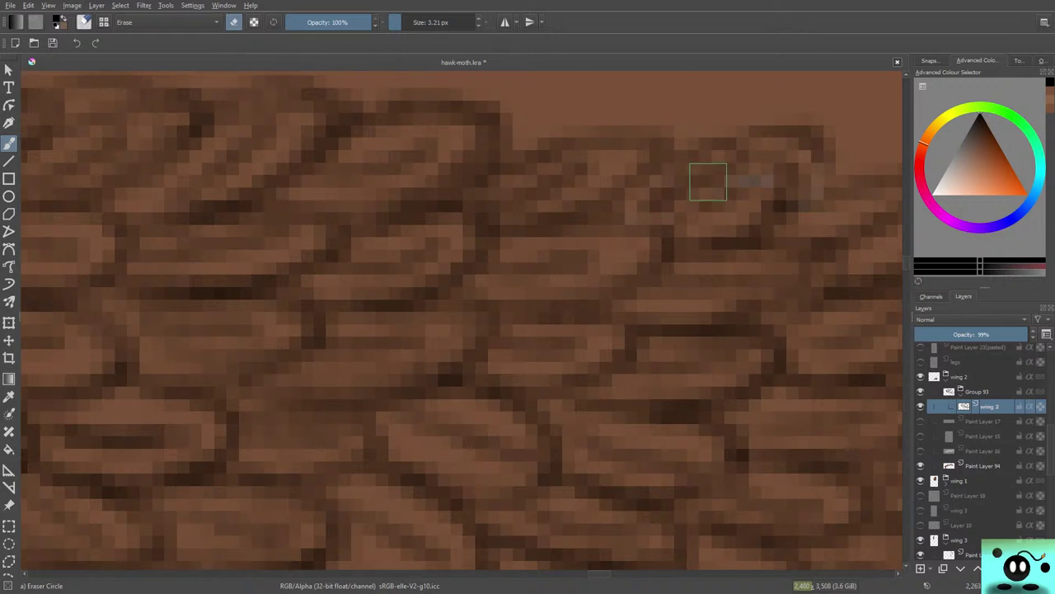
Erase the leftover grey pixels around the redrawn scale with the 3.21 px eraser and check the repair against the surrounding scales.
{"action": "mouse_move", "coordinate": [735, 185]}
{"action": "left_mouse_down"}
{"action": "mouse_move", "coordinate": [776, 175]}
{"action": "mouse_move", "coordinate": [764, 171]}
{"action": "left_mouse_up"}
{"action": "left_click_drag", "start_coordinate": [812, 195], "coordinate": [811, 170]}
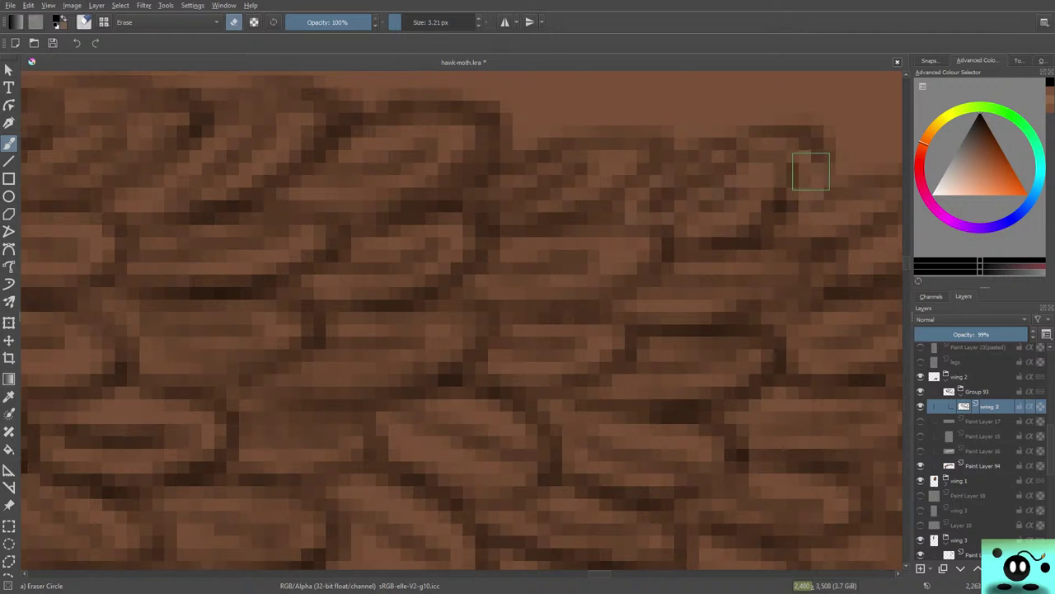
{"action": "key", "text": "/"}
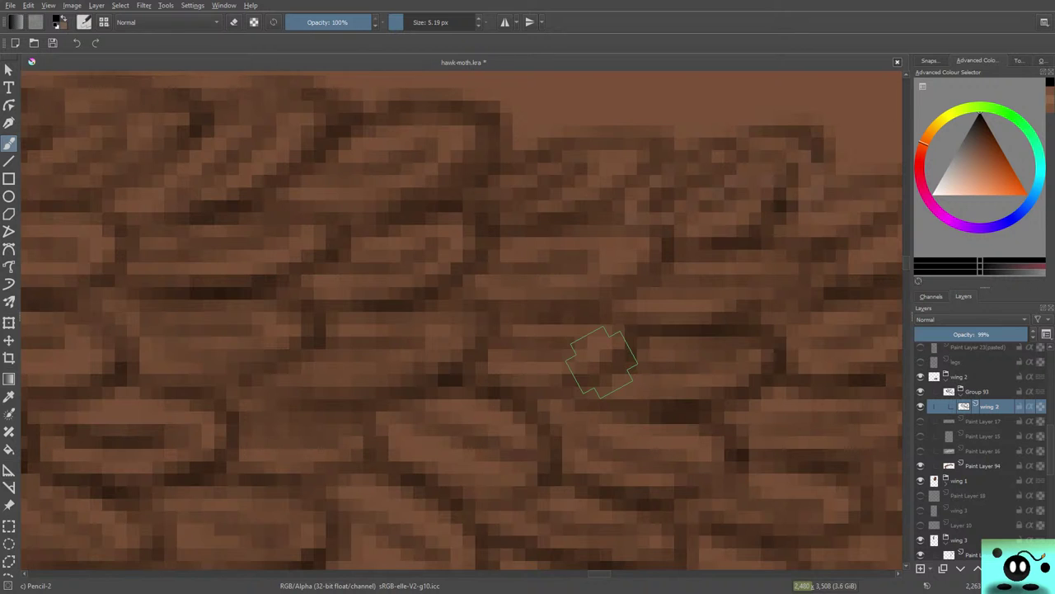
{"action": "scroll", "coordinate": [606, 359], "scroll_direction": "down", "scroll_amount": 6}
{"action": "scroll", "coordinate": [622, 358], "scroll_direction": "up", "scroll_amount": 2}
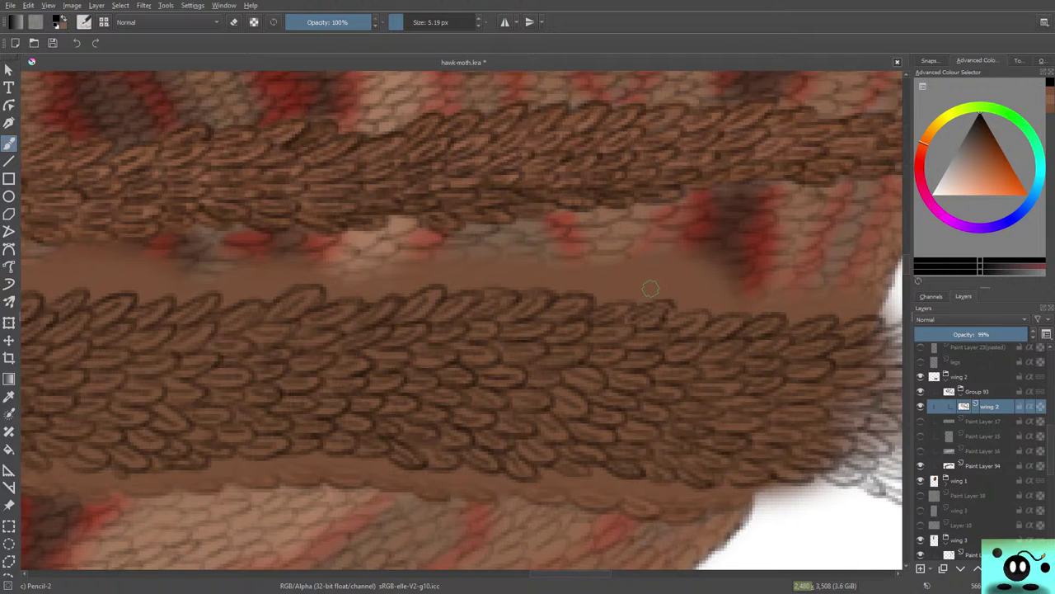
{"action": "key", "text": "e"}
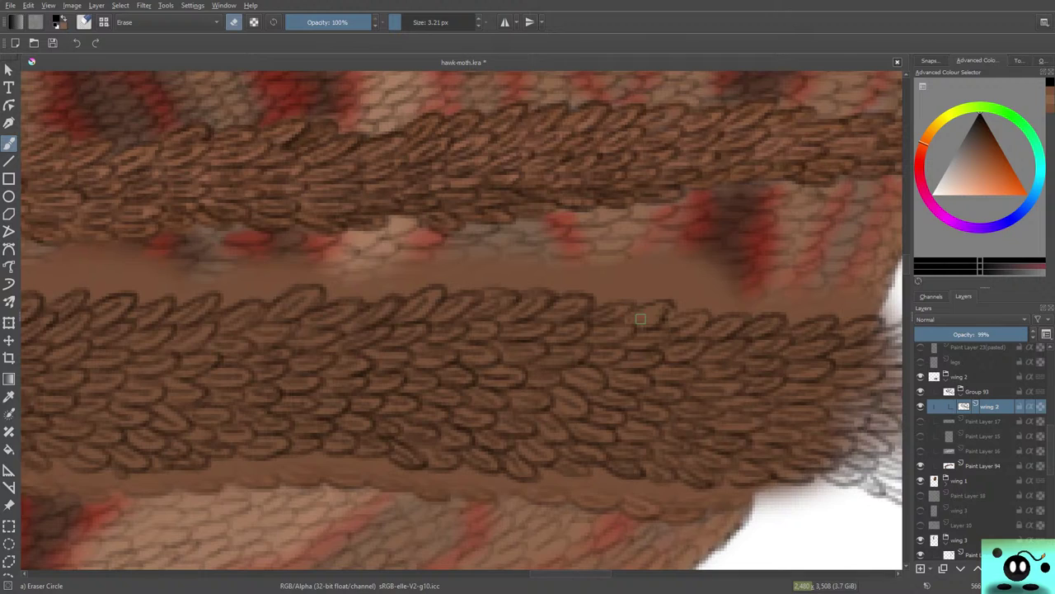
{"action": "key", "text": "e"}
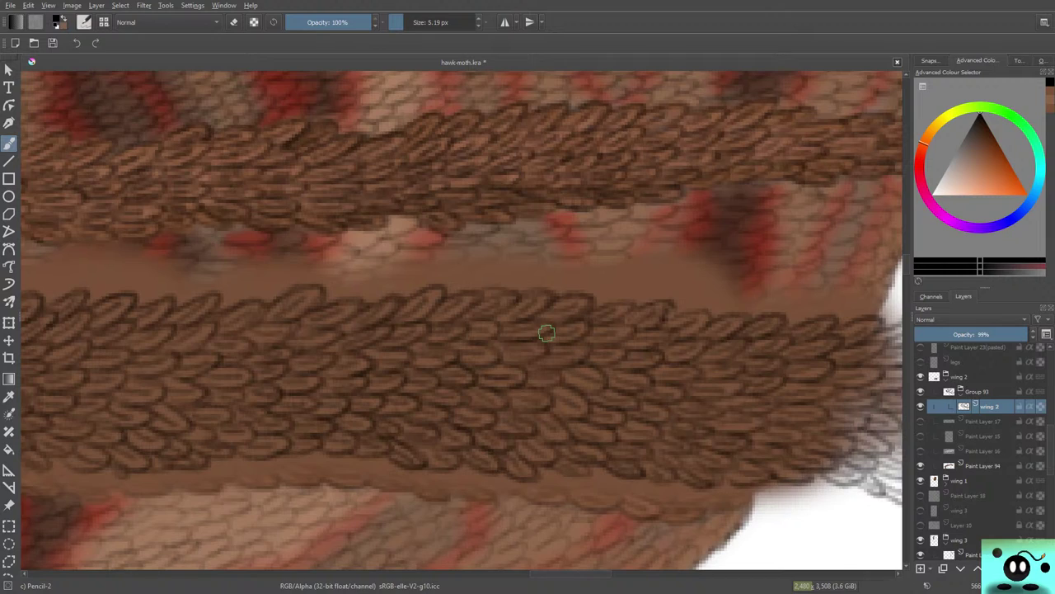
{"action": "key", "text": "e"}
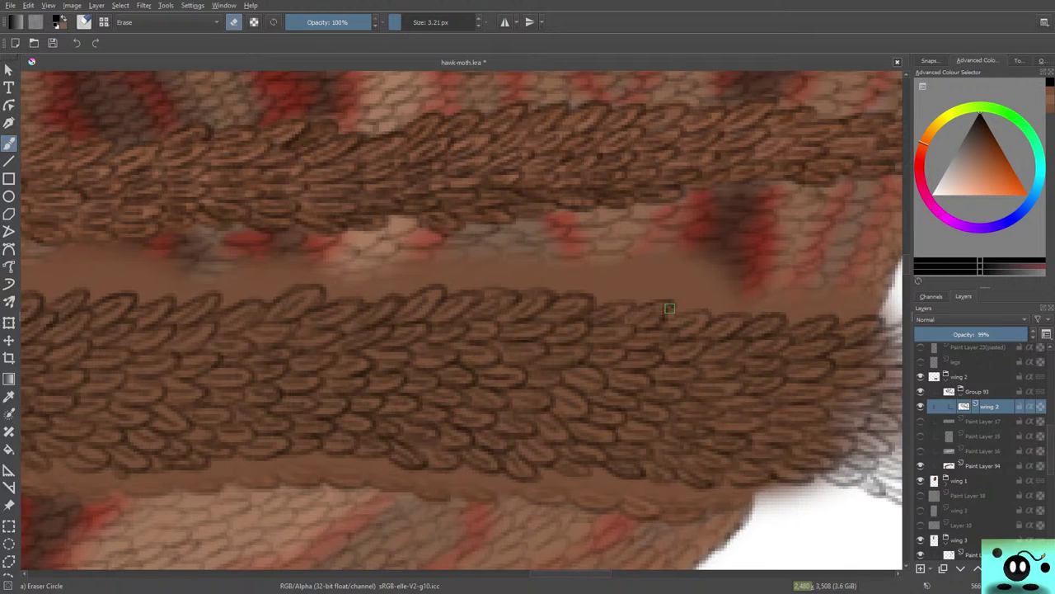
{"action": "key", "text": "e"}
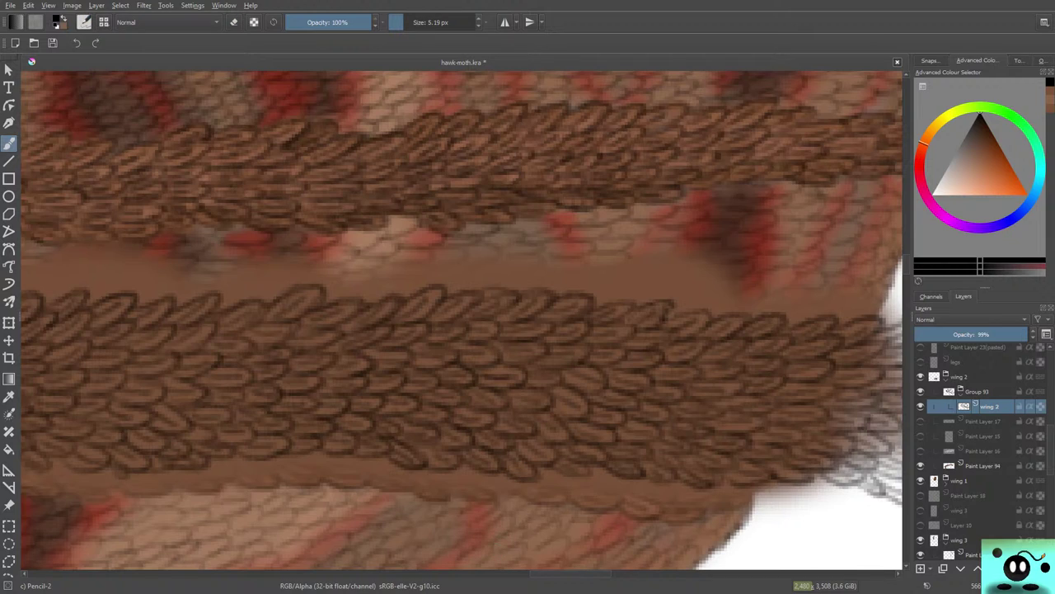
Move Paint Layer 94 up the stack so it sits directly above Paint Layer 17, beneath Group 93.
{"action": "left_click", "coordinate": [986, 466]}
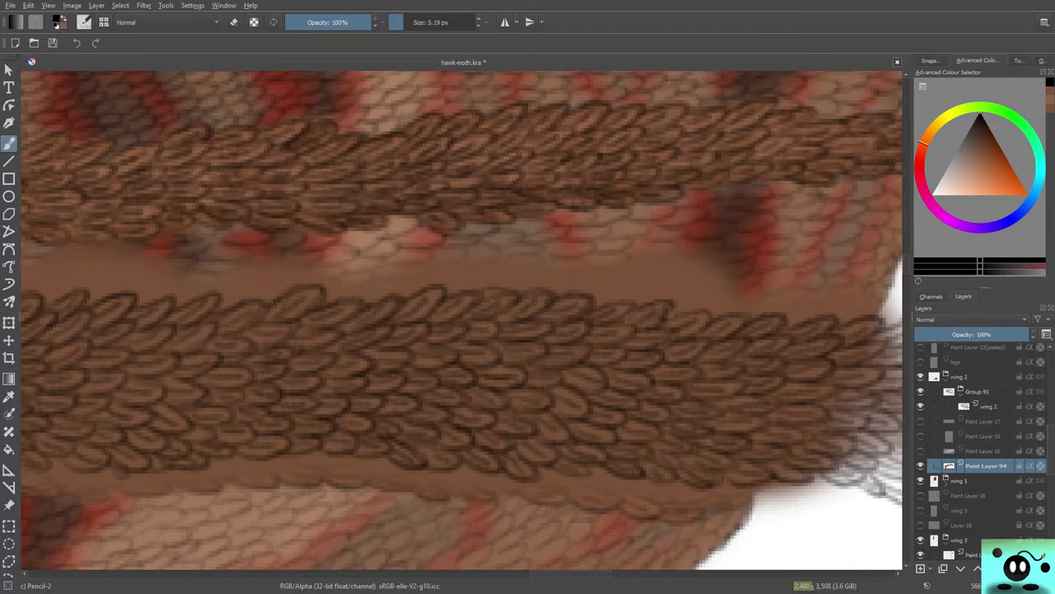
{"action": "key", "text": "ctrl+Page_Up"}
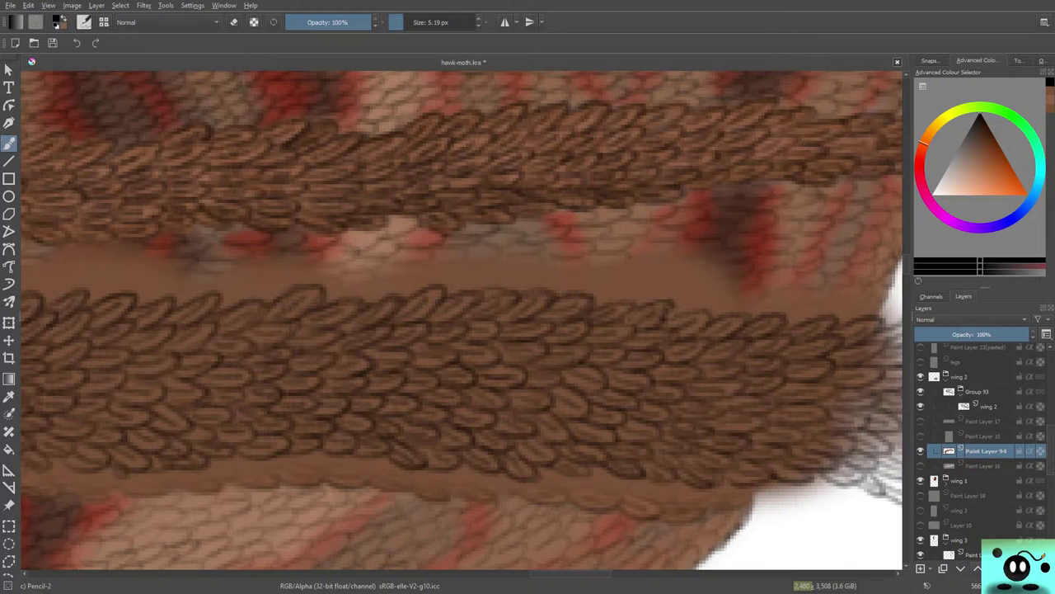
{"action": "key", "text": "ctrl+Page_Up"}
{"action": "key", "text": "ctrl+Page_Up"}
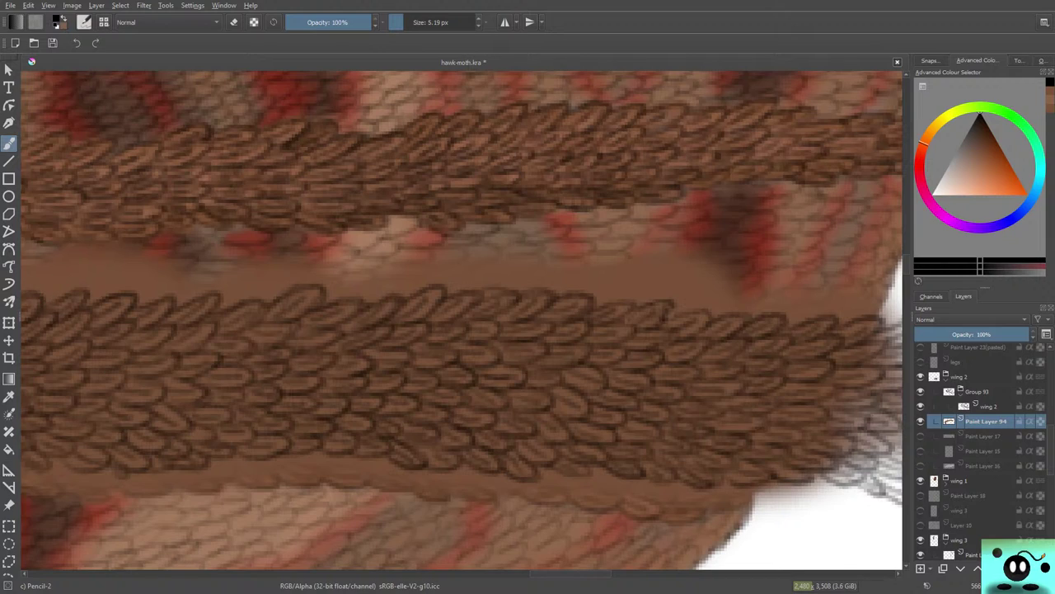
Sample the brown above the scale band and paint the lower scales at the patterned area's edge on Paint Layer 94 with the 5.19 px Pencil-2 brush.
{"action": "left_click", "coordinate": [9, 396]}
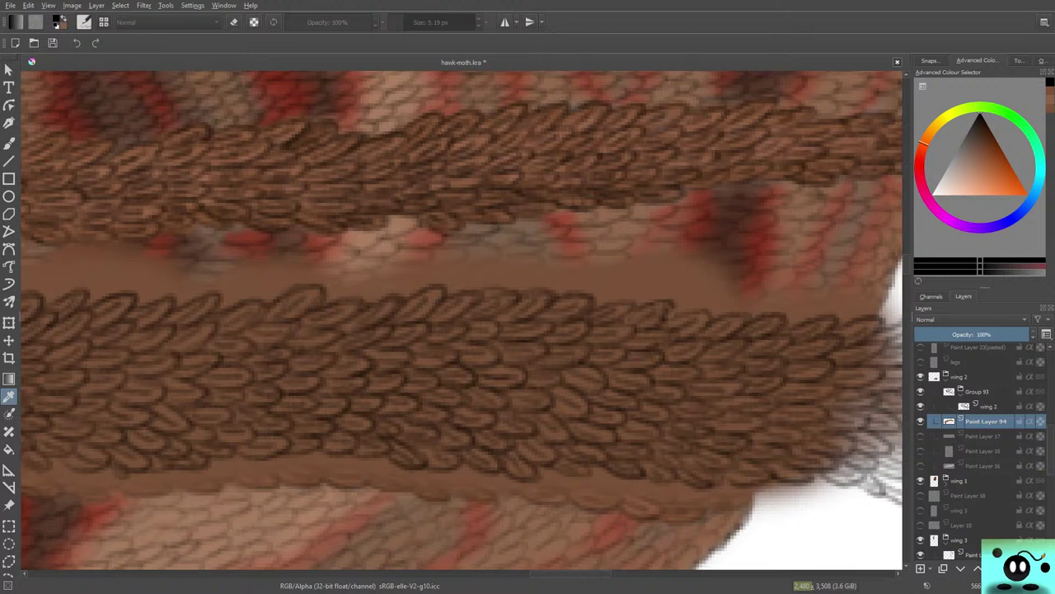
{"action": "left_click", "coordinate": [462, 272]}
{"action": "key", "text": "b"}
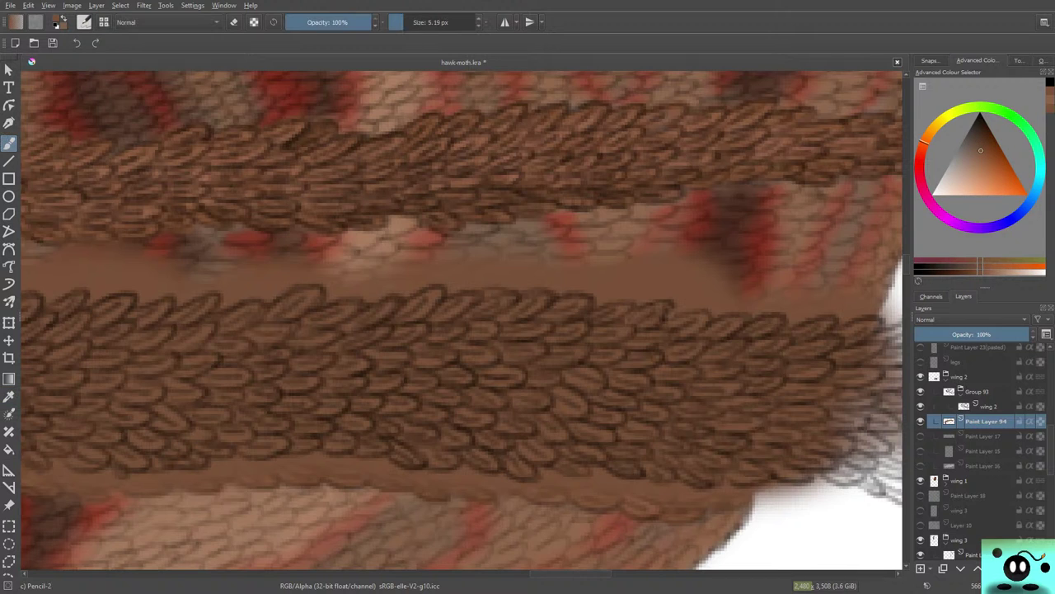
{"action": "left_click_drag", "start_coordinate": [730, 330], "coordinate": [320, 329]}
{"action": "key", "text": "p"}
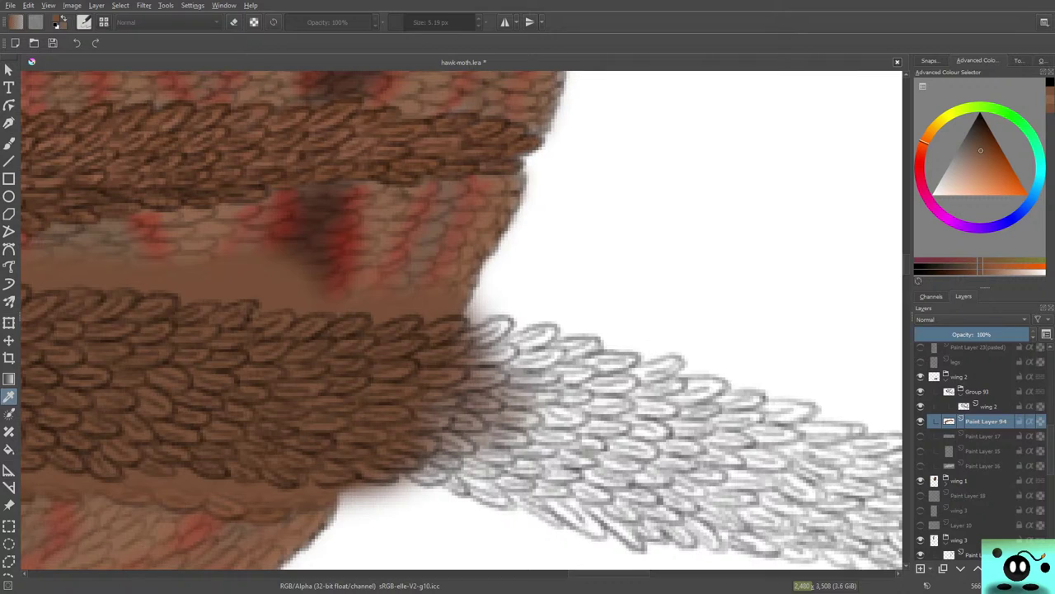
{"action": "key", "text": "b"}
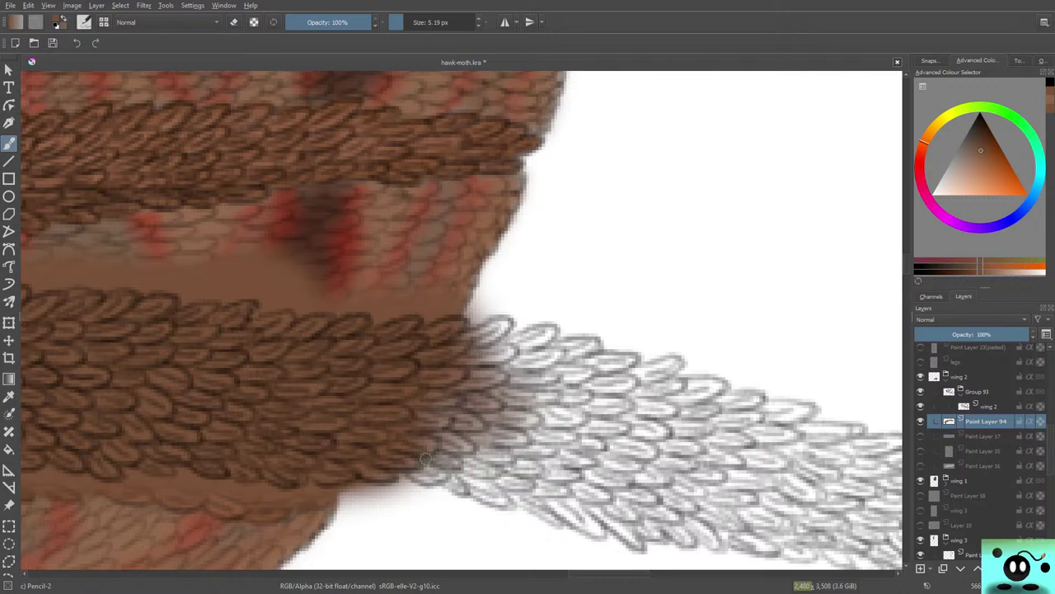
{"action": "mouse_move", "coordinate": [439, 458]}
{"action": "left_mouse_down"}
{"action": "mouse_move", "coordinate": [419, 458]}
{"action": "mouse_move", "coordinate": [449, 466]}
{"action": "mouse_move", "coordinate": [426, 463]}
{"action": "left_mouse_up"}
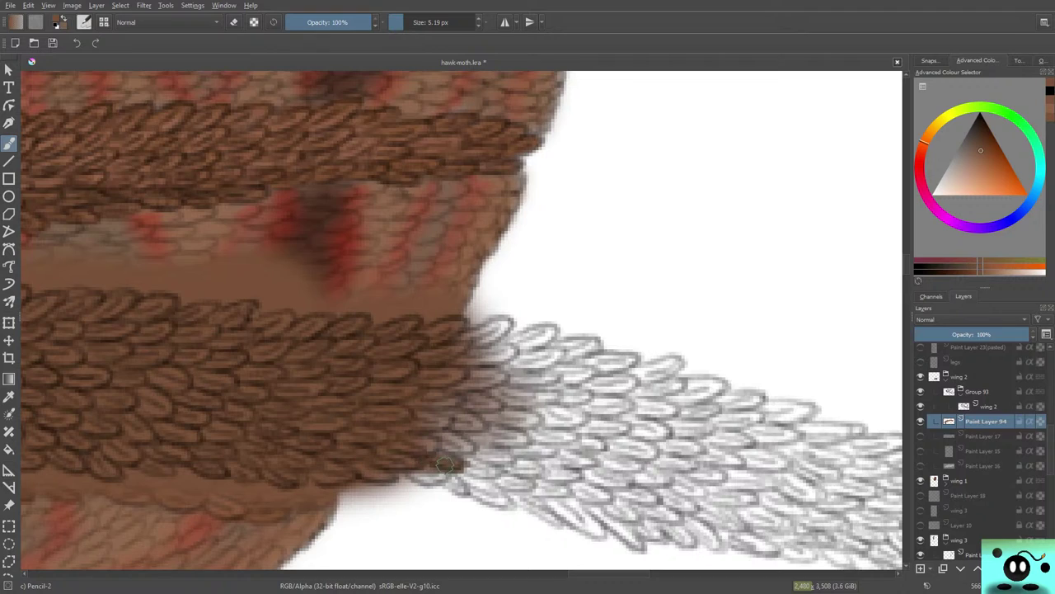
{"action": "left_click_drag", "start_coordinate": [443, 456], "coordinate": [473, 454]}
{"action": "mouse_move", "coordinate": [473, 454]}
{"action": "left_mouse_down"}
{"action": "mouse_move", "coordinate": [415, 437]}
{"action": "mouse_move", "coordinate": [476, 445]}
{"action": "mouse_move", "coordinate": [429, 395]}
{"action": "mouse_move", "coordinate": [412, 417]}
{"action": "mouse_move", "coordinate": [451, 421]}
{"action": "left_mouse_up"}
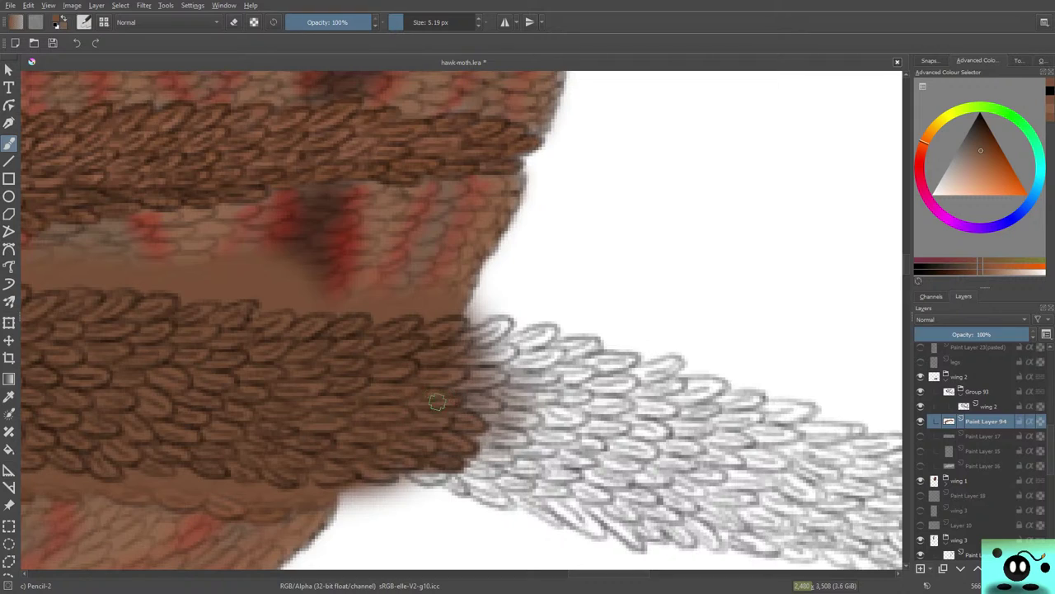
Erase the blurred brown spill above the scale band near the patterned area's edge with the 3.21 px eraser.
{"action": "key", "text": "e"}
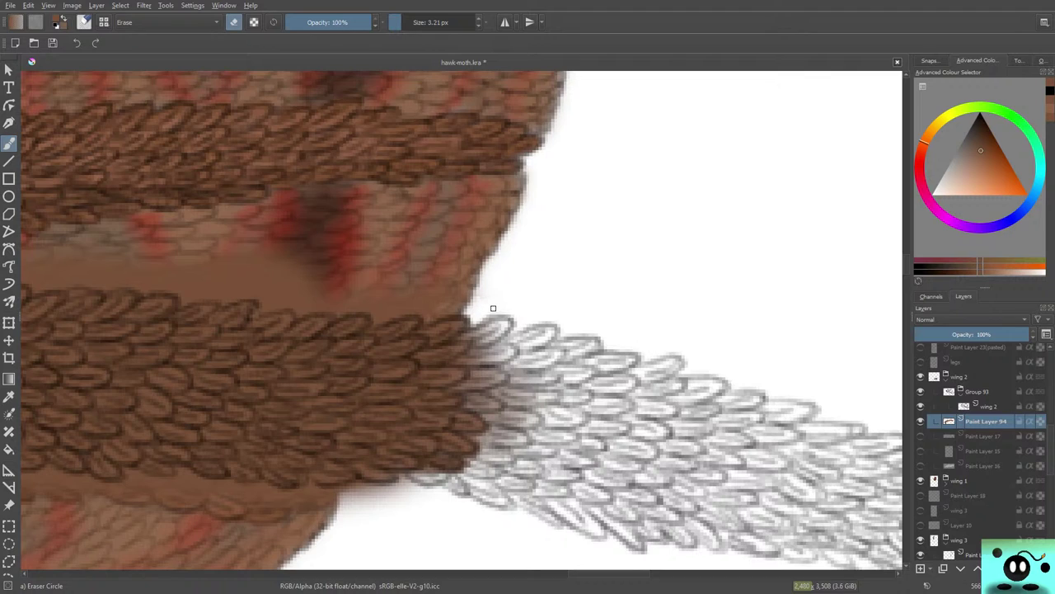
{"action": "right_click", "coordinate": [423, 295]}
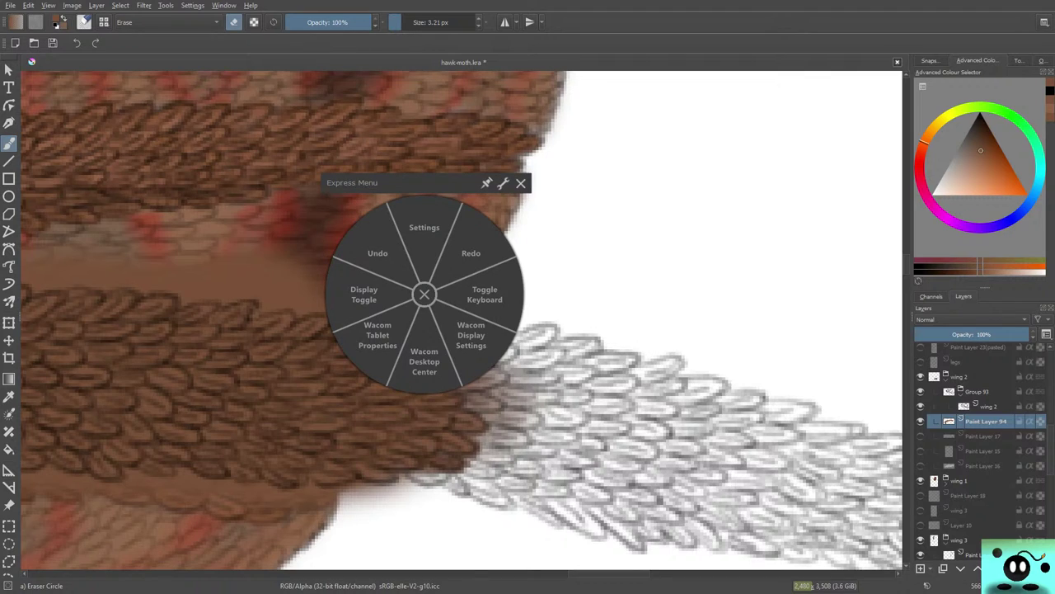
{"action": "left_click", "coordinate": [424, 294]}
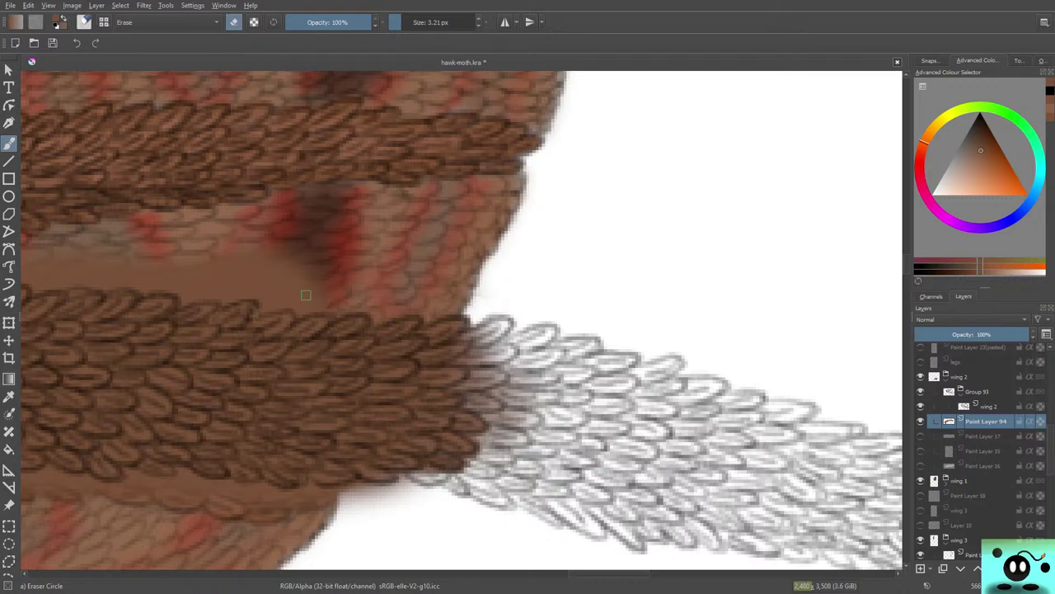
Paint the first scales beyond the patterned area's edge brown with Pencil-2, enlarging the brush from 5.19 px to 9.47 px for the inner scales.
{"action": "key", "text": "slash"}
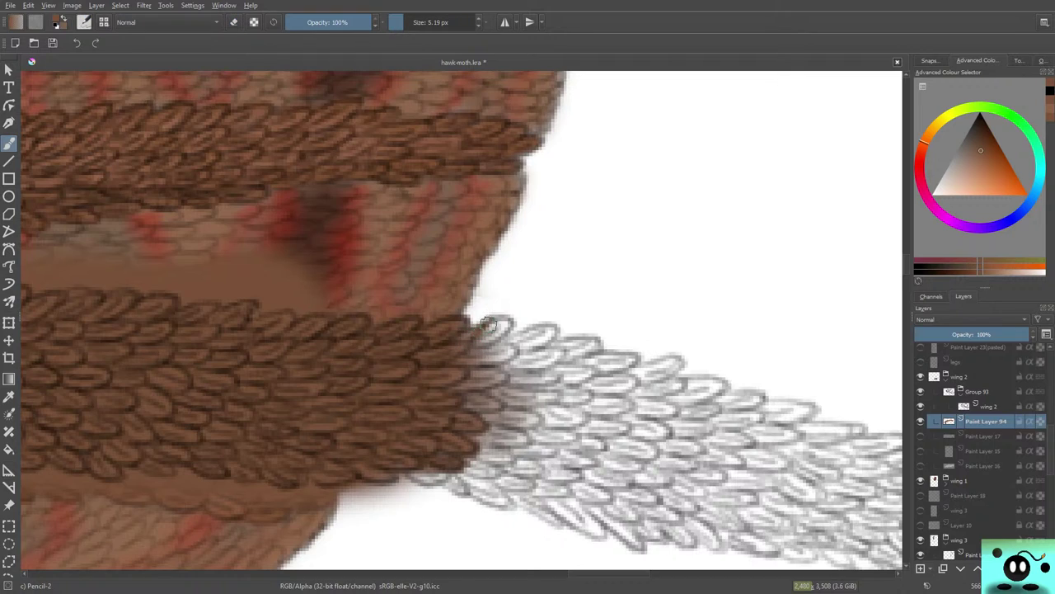
{"action": "mouse_move", "coordinate": [489, 324]}
{"action": "left_mouse_down"}
{"action": "mouse_move", "coordinate": [466, 349]}
{"action": "mouse_move", "coordinate": [484, 339]}
{"action": "mouse_move", "coordinate": [454, 349]}
{"action": "mouse_move", "coordinate": [495, 318]}
{"action": "mouse_move", "coordinate": [478, 329]}
{"action": "mouse_move", "coordinate": [512, 318]}
{"action": "mouse_move", "coordinate": [476, 347]}
{"action": "mouse_move", "coordinate": [557, 325]}
{"action": "mouse_move", "coordinate": [528, 351]}
{"action": "mouse_move", "coordinate": [551, 333]}
{"action": "mouse_move", "coordinate": [467, 364]}
{"action": "mouse_move", "coordinate": [492, 359]}
{"action": "mouse_move", "coordinate": [464, 363]}
{"action": "mouse_move", "coordinate": [481, 352]}
{"action": "mouse_move", "coordinate": [460, 355]}
{"action": "mouse_move", "coordinate": [481, 349]}
{"action": "mouse_move", "coordinate": [463, 360]}
{"action": "mouse_move", "coordinate": [494, 360]}
{"action": "mouse_move", "coordinate": [450, 359]}
{"action": "mouse_move", "coordinate": [471, 331]}
{"action": "mouse_move", "coordinate": [498, 327]}
{"action": "mouse_move", "coordinate": [474, 340]}
{"action": "mouse_move", "coordinate": [498, 327]}
{"action": "mouse_move", "coordinate": [440, 361]}
{"action": "mouse_move", "coordinate": [460, 351]}
{"action": "mouse_move", "coordinate": [430, 349]}
{"action": "left_mouse_up"}
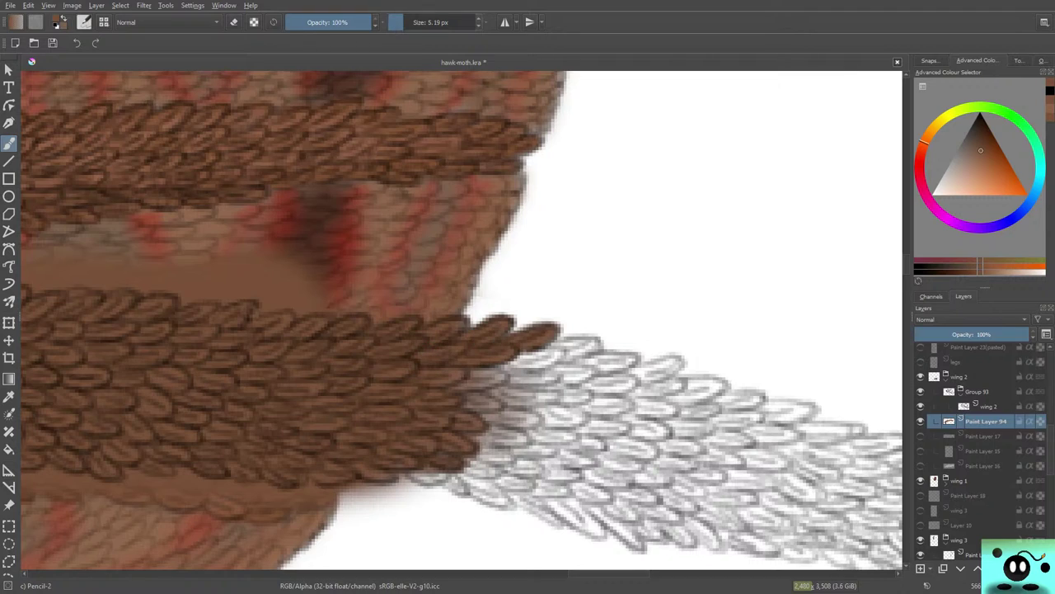
{"action": "left_click", "coordinate": [407, 22]}
{"action": "mouse_move", "coordinate": [470, 373]}
{"action": "left_mouse_down"}
{"action": "mouse_move", "coordinate": [496, 406]}
{"action": "mouse_move", "coordinate": [498, 391]}
{"action": "mouse_move", "coordinate": [465, 384]}
{"action": "mouse_move", "coordinate": [464, 414]}
{"action": "mouse_move", "coordinate": [492, 401]}
{"action": "mouse_move", "coordinate": [485, 390]}
{"action": "mouse_move", "coordinate": [501, 400]}
{"action": "mouse_move", "coordinate": [513, 385]}
{"action": "mouse_move", "coordinate": [514, 397]}
{"action": "mouse_move", "coordinate": [555, 395]}
{"action": "mouse_move", "coordinate": [521, 394]}
{"action": "left_mouse_up"}
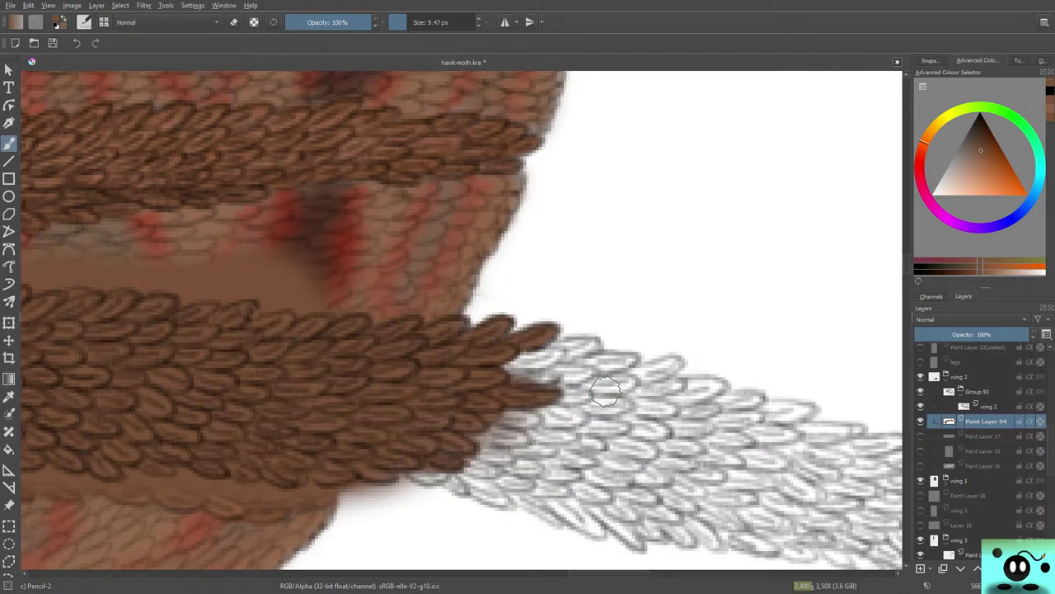
{"action": "mouse_move", "coordinate": [547, 360]}
{"action": "left_mouse_down"}
{"action": "mouse_move", "coordinate": [501, 371]}
{"action": "mouse_move", "coordinate": [530, 357]}
{"action": "mouse_move", "coordinate": [513, 371]}
{"action": "mouse_move", "coordinate": [511, 355]}
{"action": "mouse_move", "coordinate": [488, 369]}
{"action": "mouse_move", "coordinate": [560, 351]}
{"action": "mouse_move", "coordinate": [572, 356]}
{"action": "mouse_move", "coordinate": [545, 377]}
{"action": "mouse_move", "coordinate": [572, 372]}
{"action": "mouse_move", "coordinate": [531, 380]}
{"action": "mouse_move", "coordinate": [591, 378]}
{"action": "mouse_move", "coordinate": [593, 367]}
{"action": "mouse_move", "coordinate": [539, 378]}
{"action": "mouse_move", "coordinate": [566, 367]}
{"action": "mouse_move", "coordinate": [472, 396]}
{"action": "left_mouse_up"}
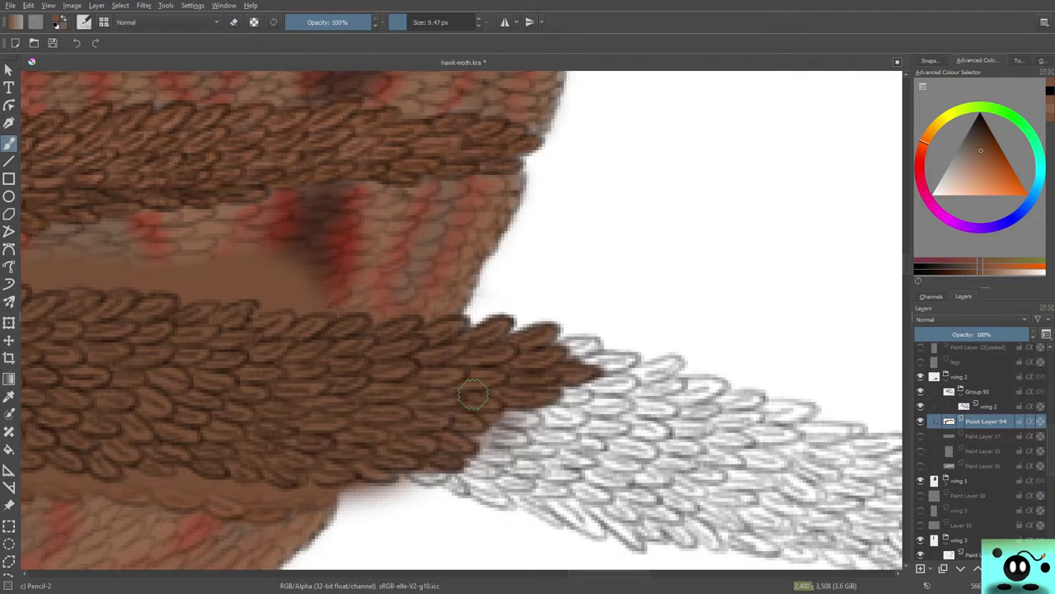
{"action": "mouse_move", "coordinate": [472, 396]}
{"action": "left_mouse_down"}
{"action": "mouse_move", "coordinate": [510, 435]}
{"action": "mouse_move", "coordinate": [495, 417]}
{"action": "mouse_move", "coordinate": [515, 430]}
{"action": "mouse_move", "coordinate": [541, 417]}
{"action": "mouse_move", "coordinate": [497, 419]}
{"action": "mouse_move", "coordinate": [534, 417]}
{"action": "mouse_move", "coordinate": [509, 416]}
{"action": "left_mouse_up"}
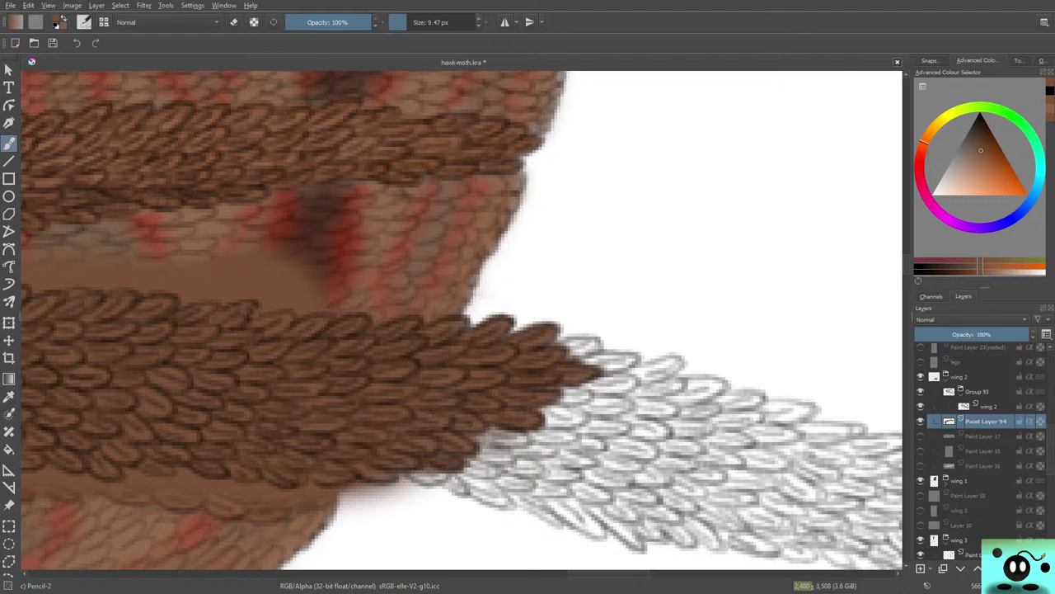
Show Paint Layer 16 as a white backing beneath the brown scale band.
{"action": "left_click", "coordinate": [921, 465]}
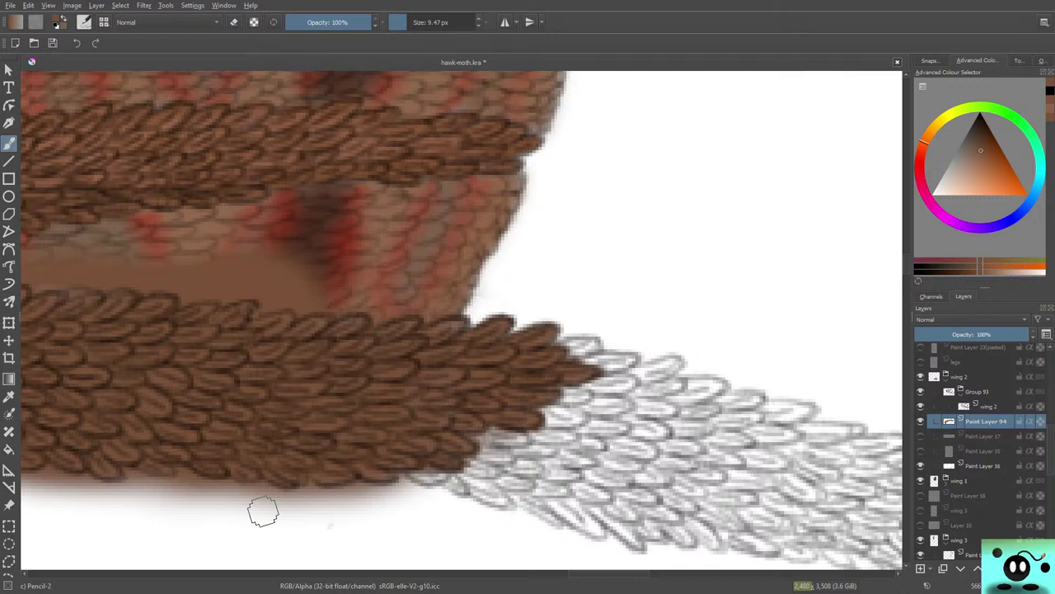
{"action": "left_click", "coordinate": [920, 465]}
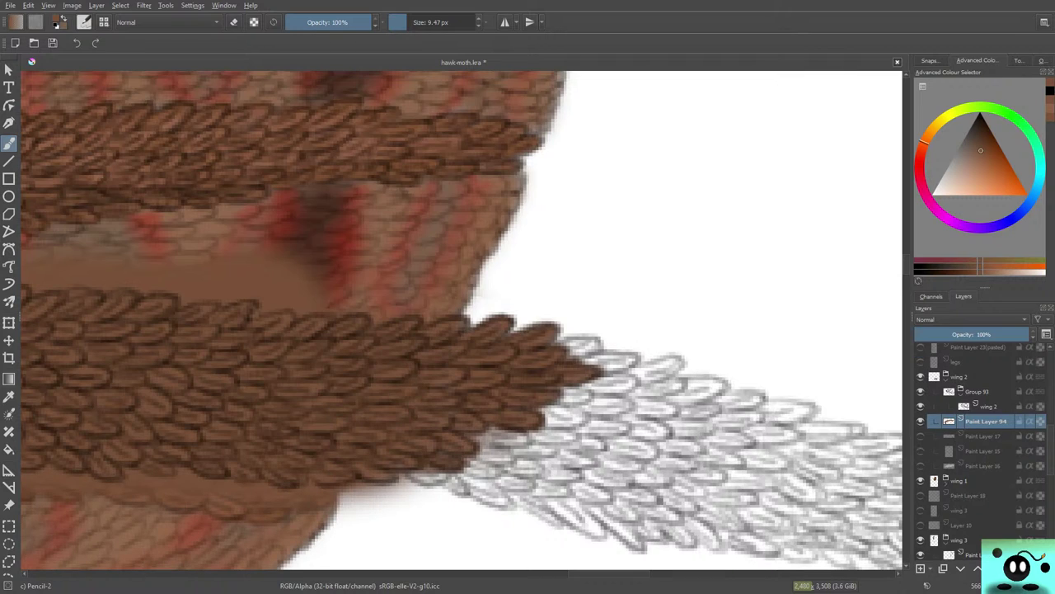
{"action": "left_click", "coordinate": [920, 465]}
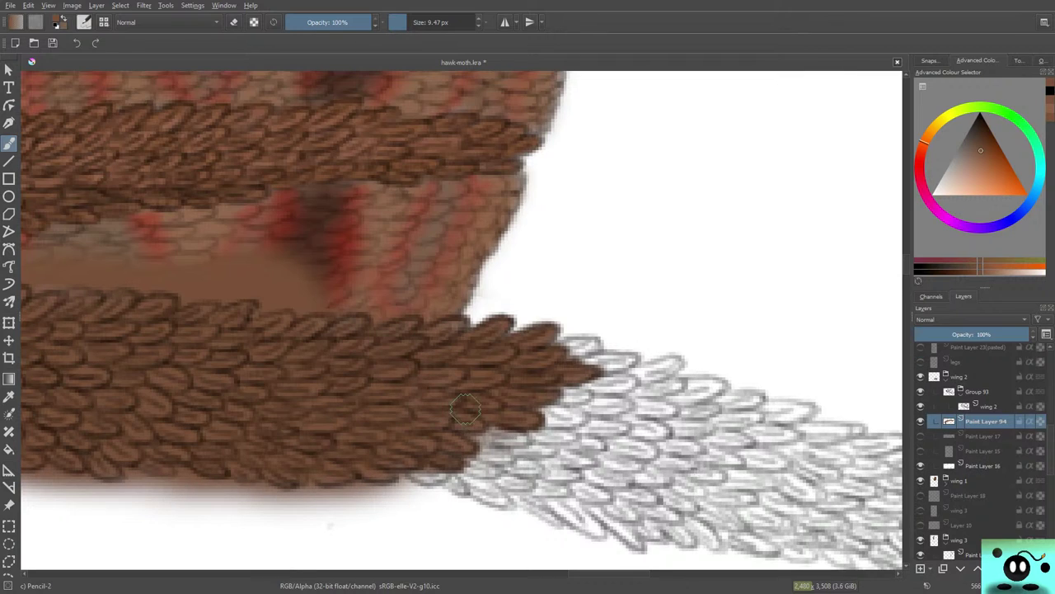
Extend the brown across the next upper, lower and middle scales just outside the patterned area with the 9.47 px Pencil-2 brush.
{"action": "mouse_move", "coordinate": [542, 418]}
{"action": "left_mouse_down"}
{"action": "mouse_move", "coordinate": [579, 407]}
{"action": "mouse_move", "coordinate": [535, 413]}
{"action": "mouse_move", "coordinate": [579, 409]}
{"action": "mouse_move", "coordinate": [542, 402]}
{"action": "mouse_move", "coordinate": [590, 393]}
{"action": "mouse_move", "coordinate": [550, 393]}
{"action": "mouse_move", "coordinate": [585, 396]}
{"action": "mouse_move", "coordinate": [624, 383]}
{"action": "mouse_move", "coordinate": [615, 367]}
{"action": "mouse_move", "coordinate": [576, 386]}
{"action": "mouse_move", "coordinate": [619, 386]}
{"action": "mouse_move", "coordinate": [625, 378]}
{"action": "mouse_move", "coordinate": [571, 380]}
{"action": "mouse_move", "coordinate": [631, 361]}
{"action": "mouse_move", "coordinate": [579, 363]}
{"action": "mouse_move", "coordinate": [612, 362]}
{"action": "left_mouse_up"}
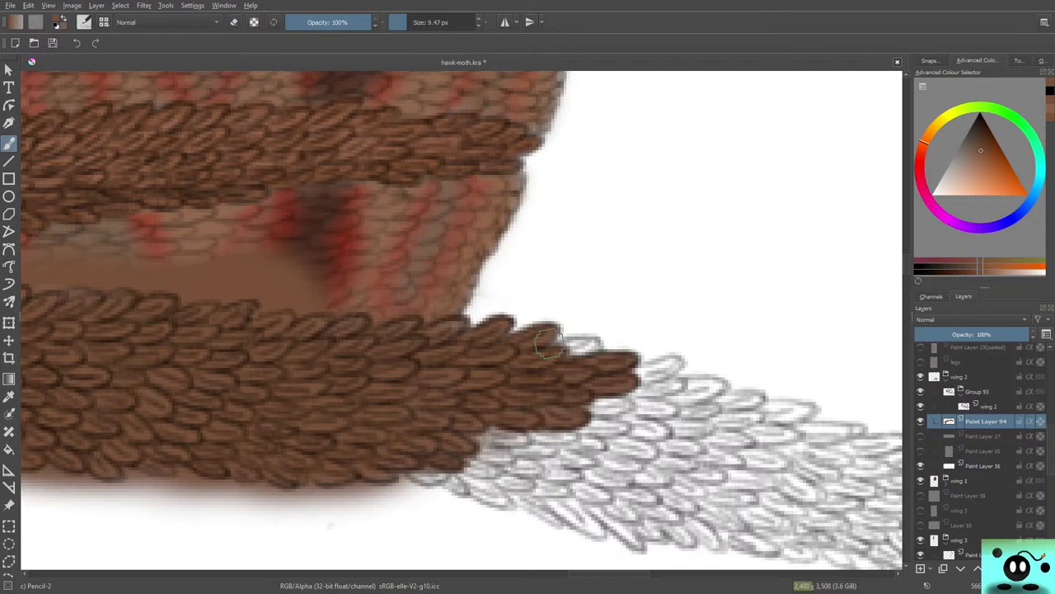
{"action": "mouse_move", "coordinate": [547, 342]}
{"action": "left_mouse_down"}
{"action": "mouse_move", "coordinate": [582, 350]}
{"action": "mouse_move", "coordinate": [573, 355]}
{"action": "mouse_move", "coordinate": [585, 337]}
{"action": "mouse_move", "coordinate": [582, 348]}
{"action": "left_mouse_up"}
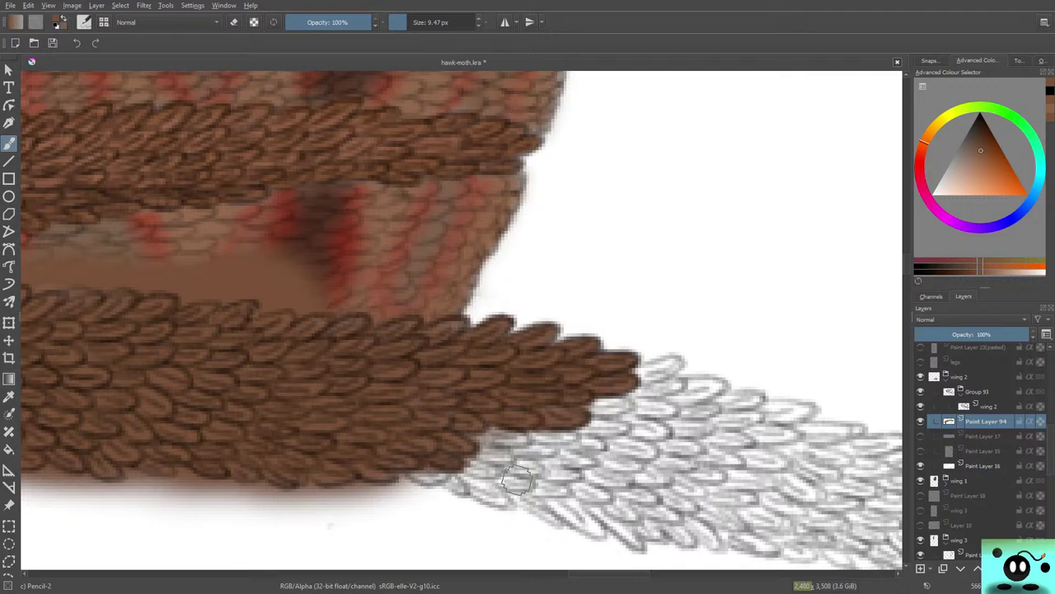
{"action": "mouse_move", "coordinate": [513, 443]}
{"action": "left_mouse_down"}
{"action": "mouse_move", "coordinate": [513, 438]}
{"action": "mouse_move", "coordinate": [496, 438]}
{"action": "mouse_move", "coordinate": [428, 368]}
{"action": "mouse_move", "coordinate": [491, 425]}
{"action": "mouse_move", "coordinate": [497, 467]}
{"action": "mouse_move", "coordinate": [472, 445]}
{"action": "mouse_move", "coordinate": [466, 453]}
{"action": "mouse_move", "coordinate": [486, 460]}
{"action": "mouse_move", "coordinate": [482, 447]}
{"action": "mouse_move", "coordinate": [456, 444]}
{"action": "mouse_move", "coordinate": [478, 474]}
{"action": "mouse_move", "coordinate": [460, 469]}
{"action": "mouse_move", "coordinate": [485, 469]}
{"action": "mouse_move", "coordinate": [423, 479]}
{"action": "mouse_move", "coordinate": [446, 478]}
{"action": "mouse_move", "coordinate": [403, 469]}
{"action": "mouse_move", "coordinate": [436, 480]}
{"action": "mouse_move", "coordinate": [442, 470]}
{"action": "mouse_move", "coordinate": [426, 464]}
{"action": "mouse_move", "coordinate": [443, 467]}
{"action": "mouse_move", "coordinate": [467, 488]}
{"action": "mouse_move", "coordinate": [450, 466]}
{"action": "mouse_move", "coordinate": [494, 494]}
{"action": "mouse_move", "coordinate": [480, 477]}
{"action": "mouse_move", "coordinate": [468, 478]}
{"action": "mouse_move", "coordinate": [472, 492]}
{"action": "mouse_move", "coordinate": [498, 499]}
{"action": "mouse_move", "coordinate": [474, 462]}
{"action": "mouse_move", "coordinate": [474, 394]}
{"action": "mouse_move", "coordinate": [515, 481]}
{"action": "mouse_move", "coordinate": [503, 475]}
{"action": "mouse_move", "coordinate": [529, 486]}
{"action": "mouse_move", "coordinate": [495, 465]}
{"action": "mouse_move", "coordinate": [536, 470]}
{"action": "mouse_move", "coordinate": [512, 463]}
{"action": "left_mouse_up"}
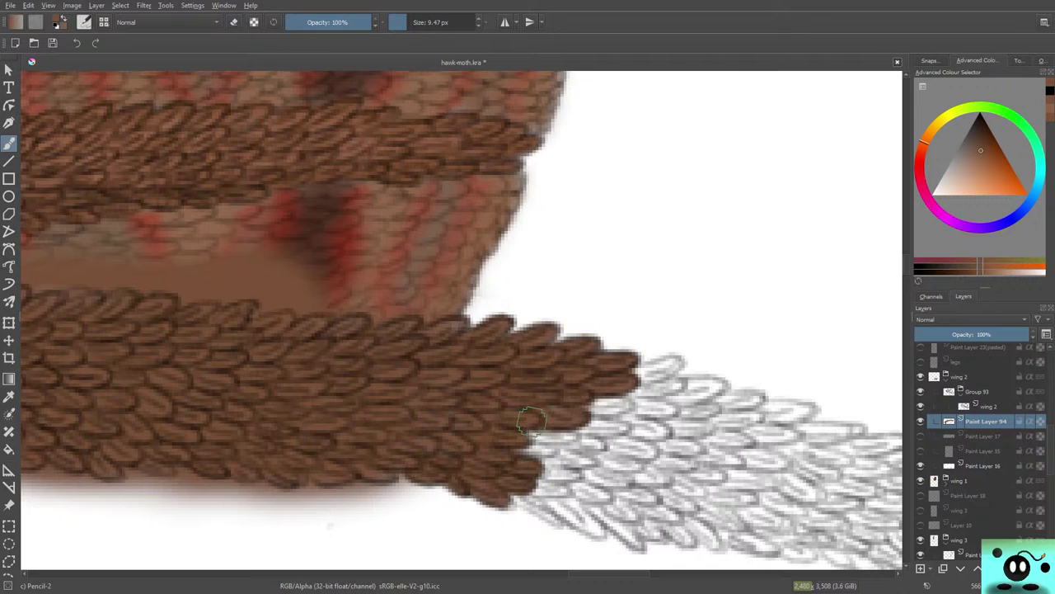
{"action": "mouse_move", "coordinate": [530, 422]}
{"action": "left_mouse_down"}
{"action": "mouse_move", "coordinate": [534, 447]}
{"action": "mouse_move", "coordinate": [515, 450]}
{"action": "mouse_move", "coordinate": [551, 448]}
{"action": "mouse_move", "coordinate": [523, 447]}
{"action": "mouse_move", "coordinate": [520, 437]}
{"action": "mouse_move", "coordinate": [549, 436]}
{"action": "mouse_move", "coordinate": [530, 434]}
{"action": "mouse_move", "coordinate": [598, 444]}
{"action": "mouse_move", "coordinate": [575, 431]}
{"action": "mouse_move", "coordinate": [603, 447]}
{"action": "mouse_move", "coordinate": [571, 431]}
{"action": "mouse_move", "coordinate": [624, 428]}
{"action": "mouse_move", "coordinate": [578, 418]}
{"action": "mouse_move", "coordinate": [623, 407]}
{"action": "mouse_move", "coordinate": [589, 404]}
{"action": "mouse_move", "coordinate": [627, 404]}
{"action": "mouse_move", "coordinate": [565, 407]}
{"action": "left_mouse_up"}
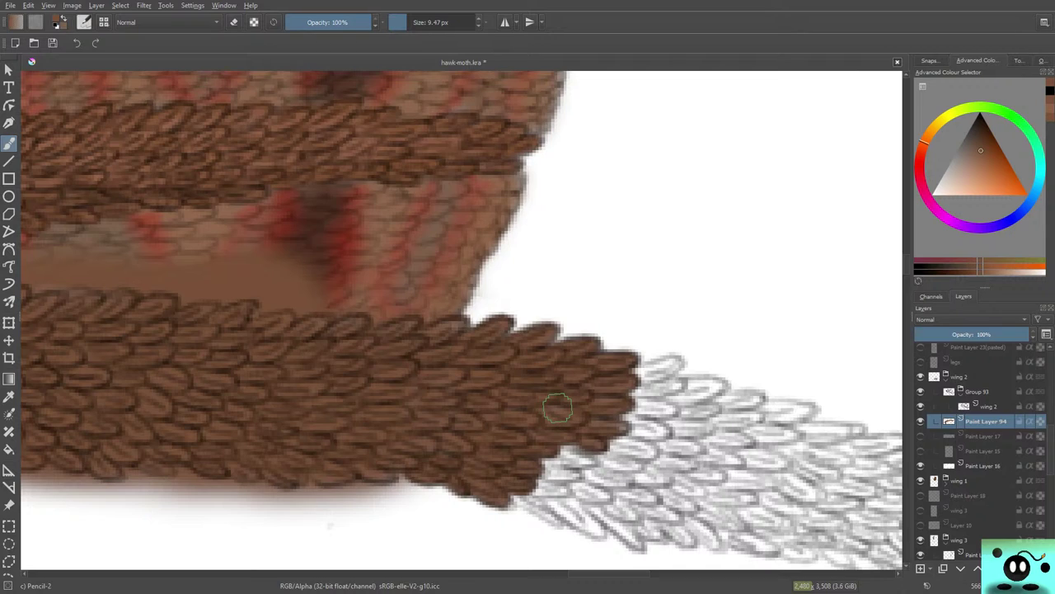
Fill the widening middle stretch of the scale band with brown from its upper to its lower edge, following the scale outlines.
{"action": "mouse_move", "coordinate": [664, 387]}
{"action": "left_mouse_down"}
{"action": "mouse_move", "coordinate": [626, 399]}
{"action": "mouse_move", "coordinate": [630, 387]}
{"action": "mouse_move", "coordinate": [647, 401]}
{"action": "mouse_move", "coordinate": [679, 382]}
{"action": "mouse_move", "coordinate": [605, 381]}
{"action": "mouse_move", "coordinate": [630, 383]}
{"action": "mouse_move", "coordinate": [664, 365]}
{"action": "mouse_move", "coordinate": [653, 362]}
{"action": "mouse_move", "coordinate": [660, 373]}
{"action": "mouse_move", "coordinate": [621, 381]}
{"action": "mouse_move", "coordinate": [636, 379]}
{"action": "mouse_move", "coordinate": [630, 399]}
{"action": "mouse_move", "coordinate": [643, 401]}
{"action": "mouse_move", "coordinate": [628, 403]}
{"action": "mouse_move", "coordinate": [677, 405]}
{"action": "mouse_move", "coordinate": [588, 410]}
{"action": "mouse_move", "coordinate": [641, 428]}
{"action": "mouse_move", "coordinate": [616, 434]}
{"action": "mouse_move", "coordinate": [653, 435]}
{"action": "mouse_move", "coordinate": [625, 418]}
{"action": "mouse_move", "coordinate": [657, 437]}
{"action": "mouse_move", "coordinate": [653, 425]}
{"action": "mouse_move", "coordinate": [638, 456]}
{"action": "mouse_move", "coordinate": [647, 457]}
{"action": "mouse_move", "coordinate": [638, 439]}
{"action": "mouse_move", "coordinate": [634, 448]}
{"action": "mouse_move", "coordinate": [602, 436]}
{"action": "mouse_move", "coordinate": [574, 444]}
{"action": "mouse_move", "coordinate": [601, 455]}
{"action": "mouse_move", "coordinate": [555, 448]}
{"action": "mouse_move", "coordinate": [555, 463]}
{"action": "mouse_move", "coordinate": [579, 472]}
{"action": "mouse_move", "coordinate": [590, 456]}
{"action": "mouse_move", "coordinate": [553, 432]}
{"action": "mouse_move", "coordinate": [570, 464]}
{"action": "mouse_move", "coordinate": [584, 456]}
{"action": "mouse_move", "coordinate": [548, 438]}
{"action": "mouse_move", "coordinate": [556, 470]}
{"action": "mouse_move", "coordinate": [574, 466]}
{"action": "mouse_move", "coordinate": [552, 459]}
{"action": "mouse_move", "coordinate": [558, 472]}
{"action": "mouse_move", "coordinate": [521, 451]}
{"action": "mouse_move", "coordinate": [526, 466]}
{"action": "mouse_move", "coordinate": [570, 486]}
{"action": "mouse_move", "coordinate": [544, 499]}
{"action": "mouse_move", "coordinate": [564, 486]}
{"action": "mouse_move", "coordinate": [546, 501]}
{"action": "mouse_move", "coordinate": [598, 533]}
{"action": "mouse_move", "coordinate": [572, 494]}
{"action": "mouse_move", "coordinate": [574, 523]}
{"action": "mouse_move", "coordinate": [592, 478]}
{"action": "left_mouse_up"}
{"action": "mouse_move", "coordinate": [520, 492]}
{"action": "left_mouse_down"}
{"action": "mouse_move", "coordinate": [540, 511]}
{"action": "mouse_move", "coordinate": [539, 499]}
{"action": "left_mouse_up"}
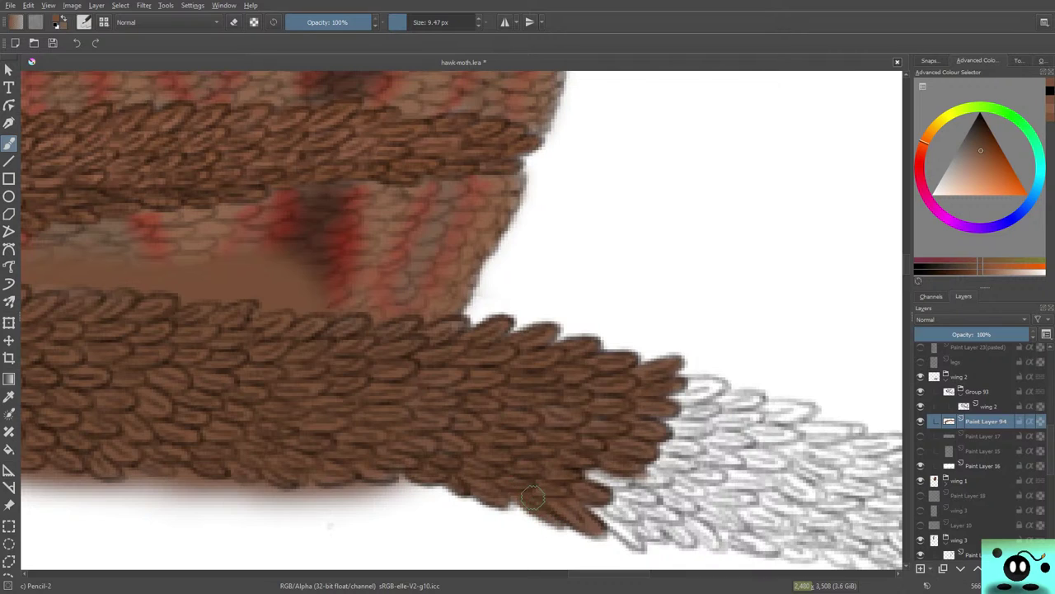
{"action": "mouse_move", "coordinate": [598, 453]}
{"action": "left_mouse_down"}
{"action": "mouse_move", "coordinate": [581, 474]}
{"action": "mouse_move", "coordinate": [626, 479]}
{"action": "mouse_move", "coordinate": [610, 477]}
{"action": "mouse_move", "coordinate": [635, 487]}
{"action": "mouse_move", "coordinate": [625, 497]}
{"action": "mouse_move", "coordinate": [646, 498]}
{"action": "mouse_move", "coordinate": [608, 507]}
{"action": "mouse_move", "coordinate": [629, 518]}
{"action": "mouse_move", "coordinate": [611, 500]}
{"action": "mouse_move", "coordinate": [597, 505]}
{"action": "mouse_move", "coordinate": [631, 546]}
{"action": "left_mouse_up"}
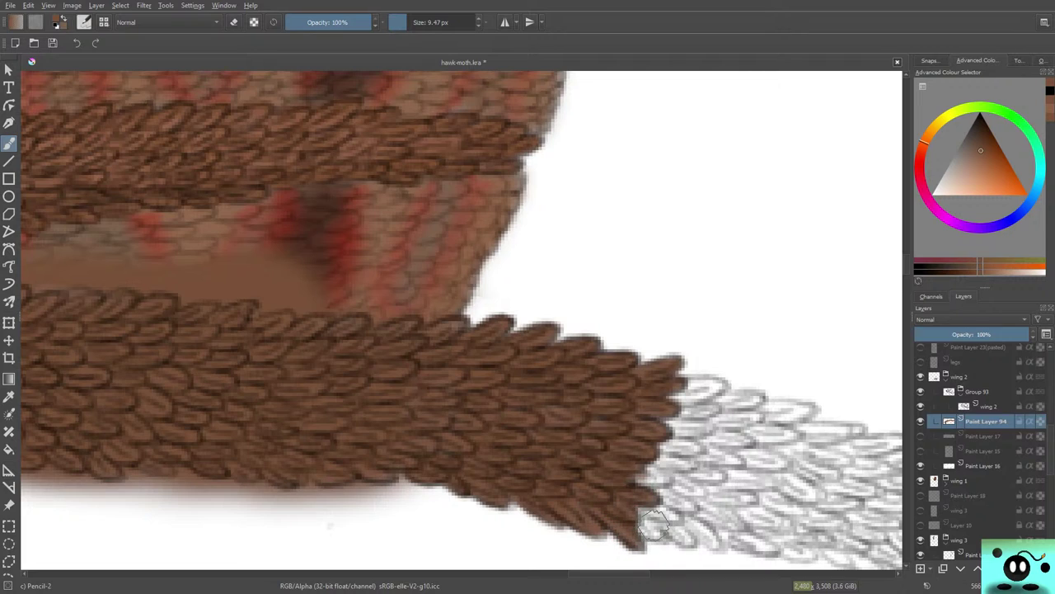
{"action": "mouse_move", "coordinate": [654, 521]}
{"action": "left_mouse_down"}
{"action": "mouse_move", "coordinate": [629, 503]}
{"action": "mouse_move", "coordinate": [650, 516]}
{"action": "mouse_move", "coordinate": [677, 512]}
{"action": "mouse_move", "coordinate": [659, 505]}
{"action": "mouse_move", "coordinate": [674, 511]}
{"action": "mouse_move", "coordinate": [672, 497]}
{"action": "mouse_move", "coordinate": [692, 505]}
{"action": "mouse_move", "coordinate": [630, 469]}
{"action": "mouse_move", "coordinate": [680, 475]}
{"action": "mouse_move", "coordinate": [626, 468]}
{"action": "mouse_move", "coordinate": [696, 463]}
{"action": "mouse_move", "coordinate": [653, 444]}
{"action": "mouse_move", "coordinate": [697, 451]}
{"action": "mouse_move", "coordinate": [662, 438]}
{"action": "mouse_move", "coordinate": [613, 470]}
{"action": "left_mouse_up"}
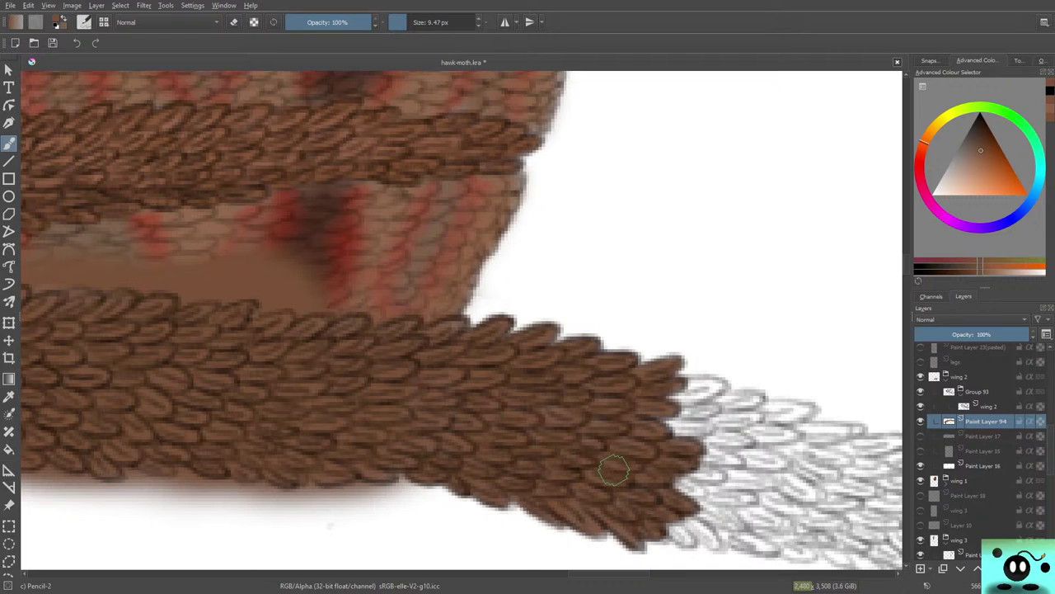
{"action": "mouse_move", "coordinate": [668, 432]}
{"action": "left_mouse_down"}
{"action": "mouse_move", "coordinate": [713, 425]}
{"action": "mouse_move", "coordinate": [701, 422]}
{"action": "mouse_move", "coordinate": [708, 414]}
{"action": "mouse_move", "coordinate": [666, 412]}
{"action": "mouse_move", "coordinate": [713, 409]}
{"action": "mouse_move", "coordinate": [686, 412]}
{"action": "mouse_move", "coordinate": [693, 407]}
{"action": "mouse_move", "coordinate": [639, 385]}
{"action": "mouse_move", "coordinate": [690, 400]}
{"action": "mouse_move", "coordinate": [670, 388]}
{"action": "mouse_move", "coordinate": [704, 386]}
{"action": "mouse_move", "coordinate": [697, 379]}
{"action": "mouse_move", "coordinate": [681, 393]}
{"action": "mouse_move", "coordinate": [708, 390]}
{"action": "mouse_move", "coordinate": [659, 396]}
{"action": "mouse_move", "coordinate": [751, 401]}
{"action": "mouse_move", "coordinate": [719, 414]}
{"action": "mouse_move", "coordinate": [755, 422]}
{"action": "mouse_move", "coordinate": [714, 423]}
{"action": "mouse_move", "coordinate": [731, 438]}
{"action": "mouse_move", "coordinate": [721, 450]}
{"action": "mouse_move", "coordinate": [744, 441]}
{"action": "mouse_move", "coordinate": [705, 435]}
{"action": "mouse_move", "coordinate": [697, 453]}
{"action": "mouse_move", "coordinate": [723, 456]}
{"action": "left_mouse_up"}
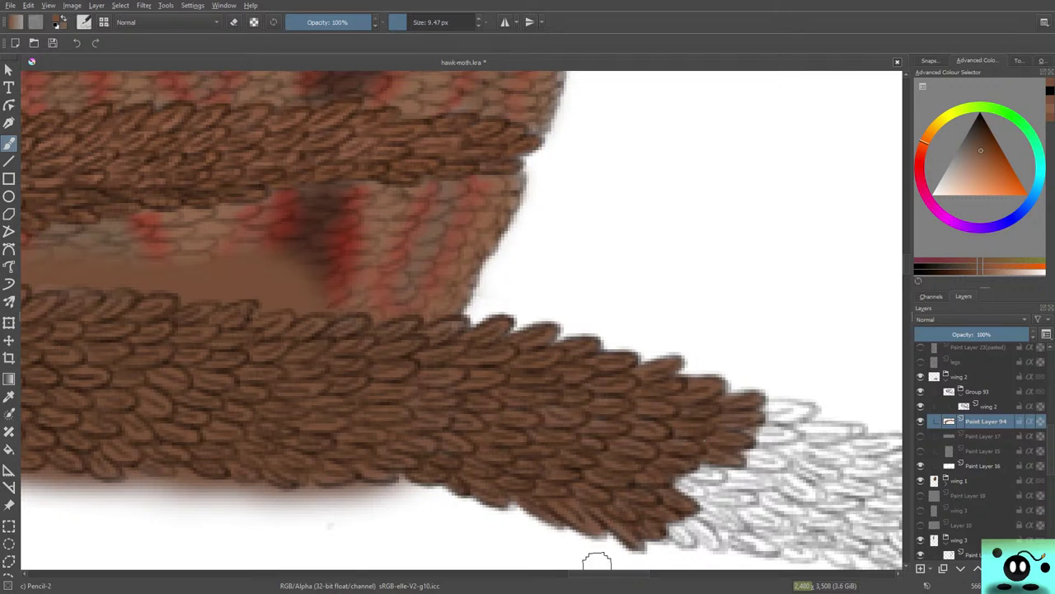
Extend the brown past the filled middle stretch of the scale band, covering its lower, inner and upper scales with the 9.47 px Pencil-2 brush.
{"action": "scroll", "coordinate": [597, 562], "scroll_direction": "right", "scroll_amount": 10}
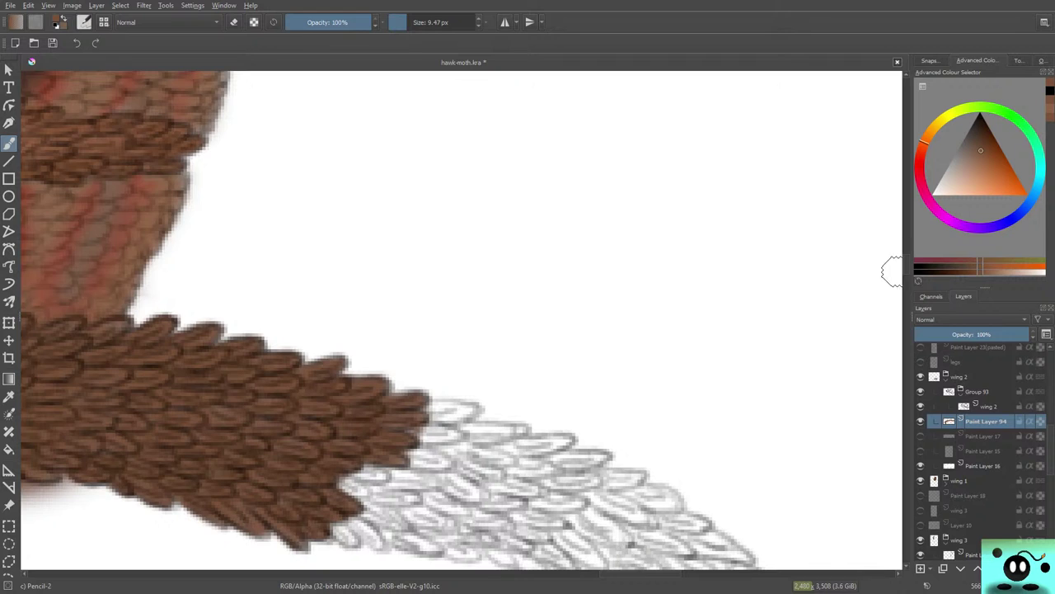
{"action": "scroll", "coordinate": [892, 272], "scroll_direction": "down", "scroll_amount": 6}
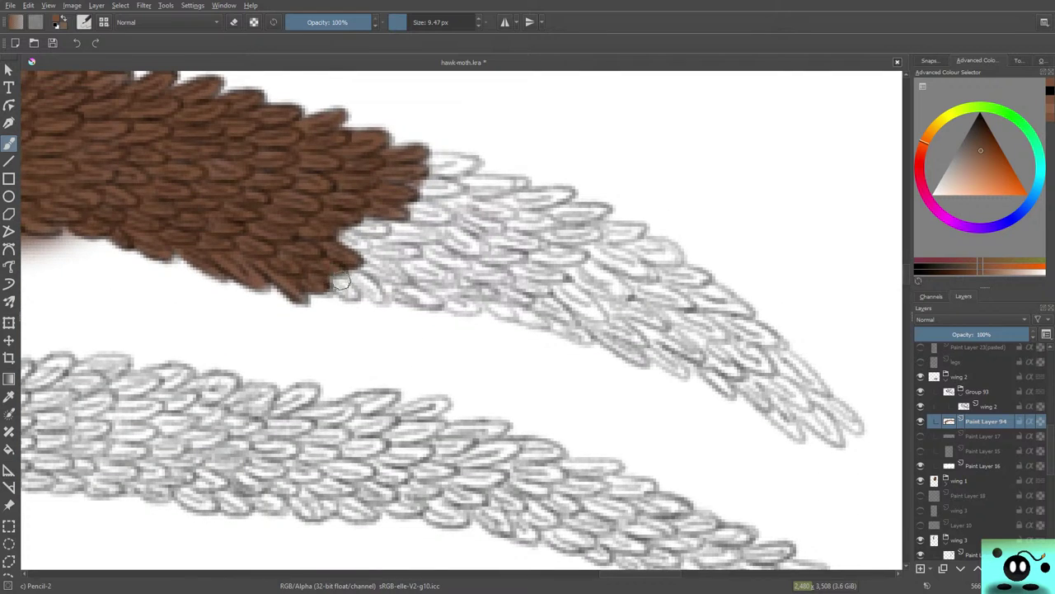
{"action": "mouse_move", "coordinate": [342, 281]}
{"action": "left_mouse_down"}
{"action": "mouse_move", "coordinate": [315, 263]}
{"action": "mouse_move", "coordinate": [334, 290]}
{"action": "mouse_move", "coordinate": [380, 293]}
{"action": "mouse_move", "coordinate": [351, 266]}
{"action": "mouse_move", "coordinate": [388, 284]}
{"action": "mouse_move", "coordinate": [398, 274]}
{"action": "mouse_move", "coordinate": [346, 237]}
{"action": "mouse_move", "coordinate": [365, 237]}
{"action": "mouse_move", "coordinate": [337, 225]}
{"action": "mouse_move", "coordinate": [330, 235]}
{"action": "mouse_move", "coordinate": [362, 241]}
{"action": "mouse_move", "coordinate": [291, 187]}
{"action": "mouse_move", "coordinate": [370, 229]}
{"action": "mouse_move", "coordinate": [345, 223]}
{"action": "mouse_move", "coordinate": [421, 222]}
{"action": "mouse_move", "coordinate": [396, 230]}
{"action": "mouse_move", "coordinate": [382, 219]}
{"action": "mouse_move", "coordinate": [392, 233]}
{"action": "mouse_move", "coordinate": [427, 235]}
{"action": "mouse_move", "coordinate": [371, 233]}
{"action": "mouse_move", "coordinate": [375, 245]}
{"action": "mouse_move", "coordinate": [409, 253]}
{"action": "mouse_move", "coordinate": [369, 230]}
{"action": "mouse_move", "coordinate": [406, 270]}
{"action": "mouse_move", "coordinate": [450, 272]}
{"action": "mouse_move", "coordinate": [410, 265]}
{"action": "mouse_move", "coordinate": [403, 292]}
{"action": "mouse_move", "coordinate": [437, 303]}
{"action": "mouse_move", "coordinate": [374, 272]}
{"action": "mouse_move", "coordinate": [392, 285]}
{"action": "mouse_move", "coordinate": [427, 280]}
{"action": "mouse_move", "coordinate": [457, 304]}
{"action": "mouse_move", "coordinate": [441, 290]}
{"action": "mouse_move", "coordinate": [467, 294]}
{"action": "mouse_move", "coordinate": [460, 304]}
{"action": "mouse_move", "coordinate": [474, 285]}
{"action": "mouse_move", "coordinate": [420, 244]}
{"action": "left_mouse_up"}
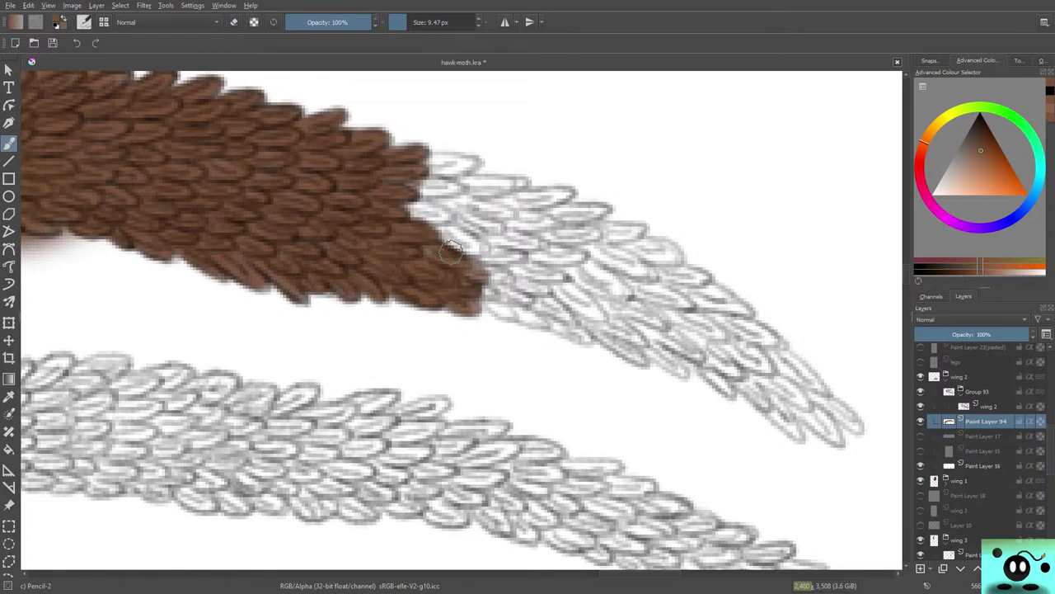
{"action": "mouse_move", "coordinate": [419, 236]}
{"action": "left_mouse_down"}
{"action": "mouse_move", "coordinate": [469, 248]}
{"action": "mouse_move", "coordinate": [441, 219]}
{"action": "mouse_move", "coordinate": [478, 246]}
{"action": "mouse_move", "coordinate": [458, 243]}
{"action": "mouse_move", "coordinate": [422, 206]}
{"action": "mouse_move", "coordinate": [404, 208]}
{"action": "mouse_move", "coordinate": [433, 216]}
{"action": "mouse_move", "coordinate": [398, 206]}
{"action": "mouse_move", "coordinate": [449, 198]}
{"action": "mouse_move", "coordinate": [424, 186]}
{"action": "mouse_move", "coordinate": [457, 189]}
{"action": "mouse_move", "coordinate": [424, 173]}
{"action": "mouse_move", "coordinate": [462, 160]}
{"action": "mouse_move", "coordinate": [437, 158]}
{"action": "mouse_move", "coordinate": [470, 165]}
{"action": "mouse_move", "coordinate": [423, 168]}
{"action": "left_mouse_up"}
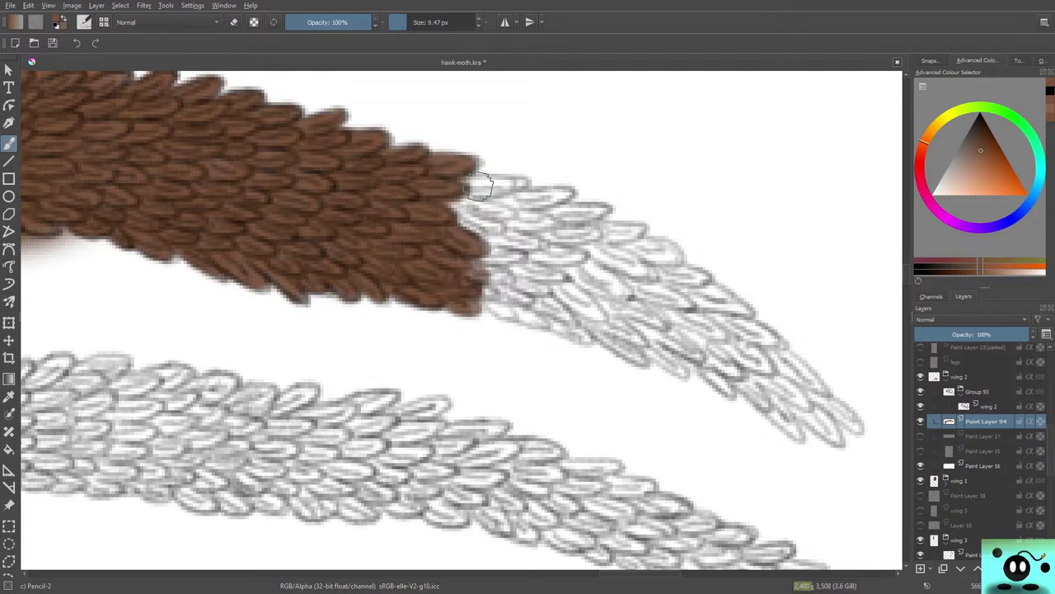
{"action": "mouse_move", "coordinate": [480, 188]}
{"action": "left_mouse_down"}
{"action": "mouse_move", "coordinate": [462, 183]}
{"action": "mouse_move", "coordinate": [528, 186]}
{"action": "mouse_move", "coordinate": [498, 188]}
{"action": "mouse_move", "coordinate": [516, 202]}
{"action": "mouse_move", "coordinate": [454, 206]}
{"action": "mouse_move", "coordinate": [505, 206]}
{"action": "mouse_move", "coordinate": [515, 218]}
{"action": "mouse_move", "coordinate": [470, 225]}
{"action": "mouse_move", "coordinate": [493, 227]}
{"action": "mouse_move", "coordinate": [458, 212]}
{"action": "mouse_move", "coordinate": [503, 228]}
{"action": "left_mouse_up"}
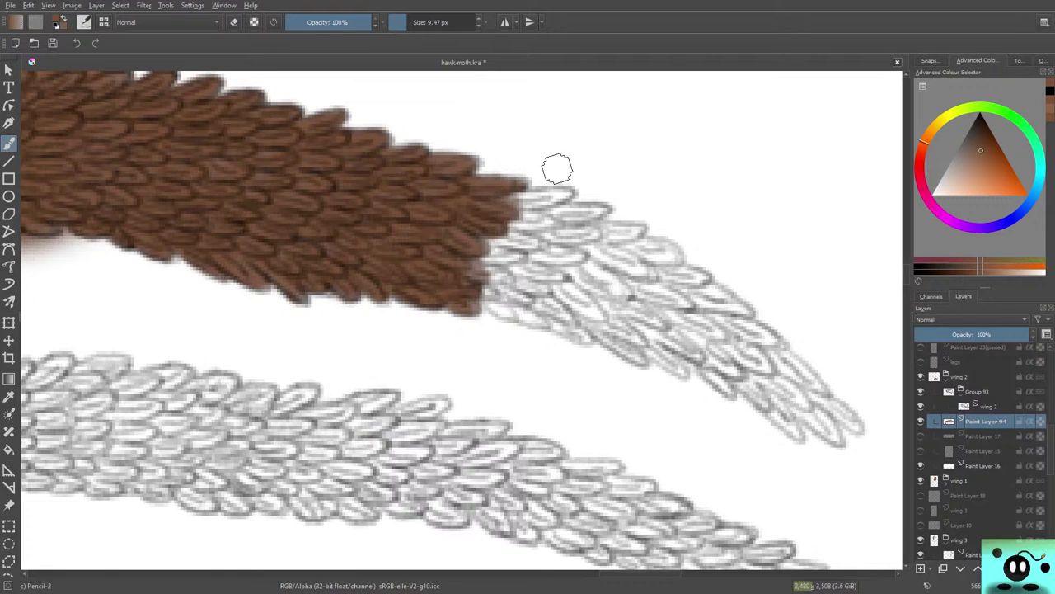
{"action": "mouse_move", "coordinate": [549, 219]}
{"action": "left_mouse_down"}
{"action": "mouse_move", "coordinate": [517, 226]}
{"action": "mouse_move", "coordinate": [552, 219]}
{"action": "mouse_move", "coordinate": [502, 208]}
{"action": "mouse_move", "coordinate": [554, 216]}
{"action": "mouse_move", "coordinate": [512, 244]}
{"action": "mouse_move", "coordinate": [501, 240]}
{"action": "mouse_move", "coordinate": [537, 243]}
{"action": "mouse_move", "coordinate": [511, 236]}
{"action": "mouse_move", "coordinate": [511, 260]}
{"action": "mouse_move", "coordinate": [476, 246]}
{"action": "mouse_move", "coordinate": [509, 250]}
{"action": "mouse_move", "coordinate": [511, 265]}
{"action": "mouse_move", "coordinate": [474, 266]}
{"action": "mouse_move", "coordinate": [484, 280]}
{"action": "mouse_move", "coordinate": [511, 284]}
{"action": "mouse_move", "coordinate": [469, 261]}
{"action": "mouse_move", "coordinate": [509, 283]}
{"action": "mouse_move", "coordinate": [494, 276]}
{"action": "mouse_move", "coordinate": [515, 267]}
{"action": "mouse_move", "coordinate": [522, 288]}
{"action": "mouse_move", "coordinate": [510, 274]}
{"action": "mouse_move", "coordinate": [539, 289]}
{"action": "mouse_move", "coordinate": [561, 280]}
{"action": "mouse_move", "coordinate": [567, 271]}
{"action": "mouse_move", "coordinate": [513, 259]}
{"action": "mouse_move", "coordinate": [575, 254]}
{"action": "mouse_move", "coordinate": [545, 256]}
{"action": "mouse_move", "coordinate": [550, 241]}
{"action": "mouse_move", "coordinate": [526, 237]}
{"action": "mouse_move", "coordinate": [494, 262]}
{"action": "left_mouse_up"}
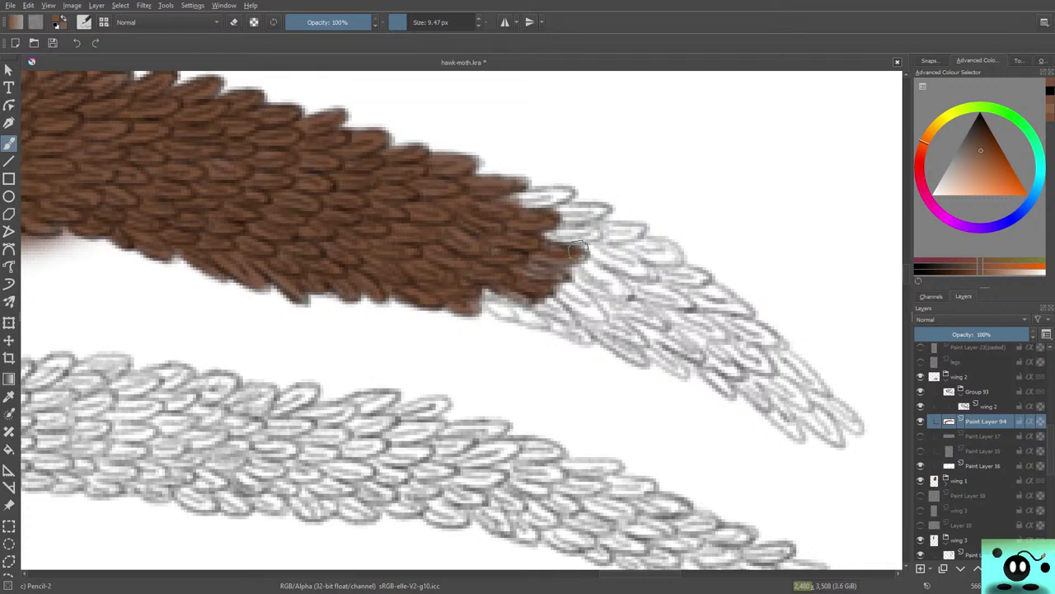
{"action": "mouse_move", "coordinate": [578, 251]}
{"action": "left_mouse_down"}
{"action": "mouse_move", "coordinate": [539, 260]}
{"action": "mouse_move", "coordinate": [522, 248]}
{"action": "mouse_move", "coordinate": [534, 263]}
{"action": "mouse_move", "coordinate": [517, 269]}
{"action": "mouse_move", "coordinate": [551, 271]}
{"action": "mouse_move", "coordinate": [538, 297]}
{"action": "mouse_move", "coordinate": [546, 305]}
{"action": "mouse_move", "coordinate": [482, 291]}
{"action": "mouse_move", "coordinate": [541, 325]}
{"action": "mouse_move", "coordinate": [500, 306]}
{"action": "mouse_move", "coordinate": [509, 315]}
{"action": "mouse_move", "coordinate": [472, 280]}
{"action": "left_mouse_up"}
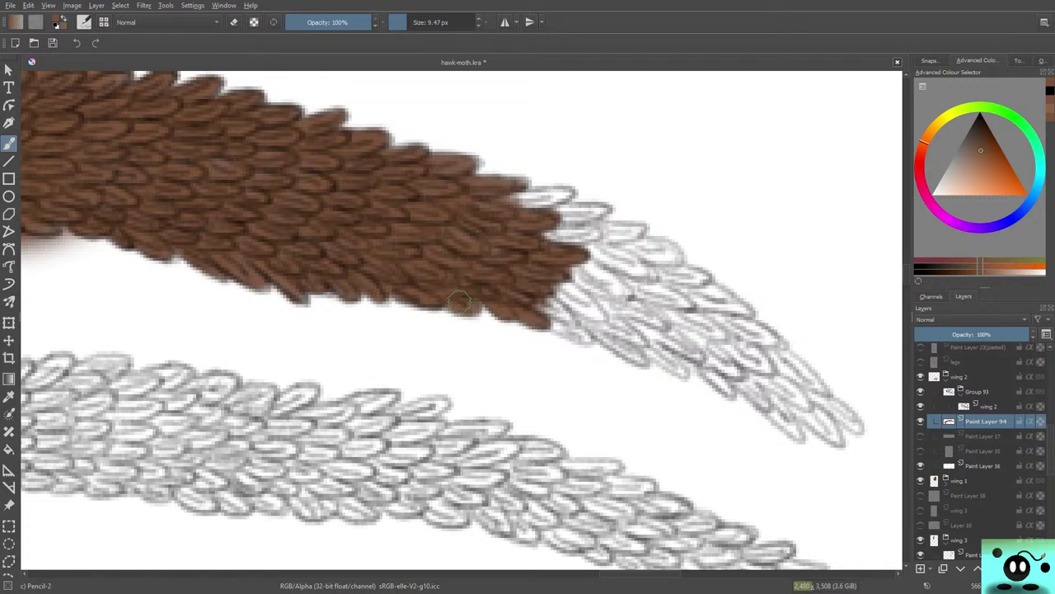
Fill the narrowing outer stretch of the band with brown along both edges, stopping just short of the last few tip scales.
{"action": "mouse_move", "coordinate": [543, 296]}
{"action": "left_mouse_down"}
{"action": "mouse_move", "coordinate": [574, 310]}
{"action": "mouse_move", "coordinate": [554, 321]}
{"action": "mouse_move", "coordinate": [574, 338]}
{"action": "mouse_move", "coordinate": [579, 326]}
{"action": "mouse_move", "coordinate": [570, 335]}
{"action": "mouse_move", "coordinate": [519, 311]}
{"action": "left_mouse_up"}
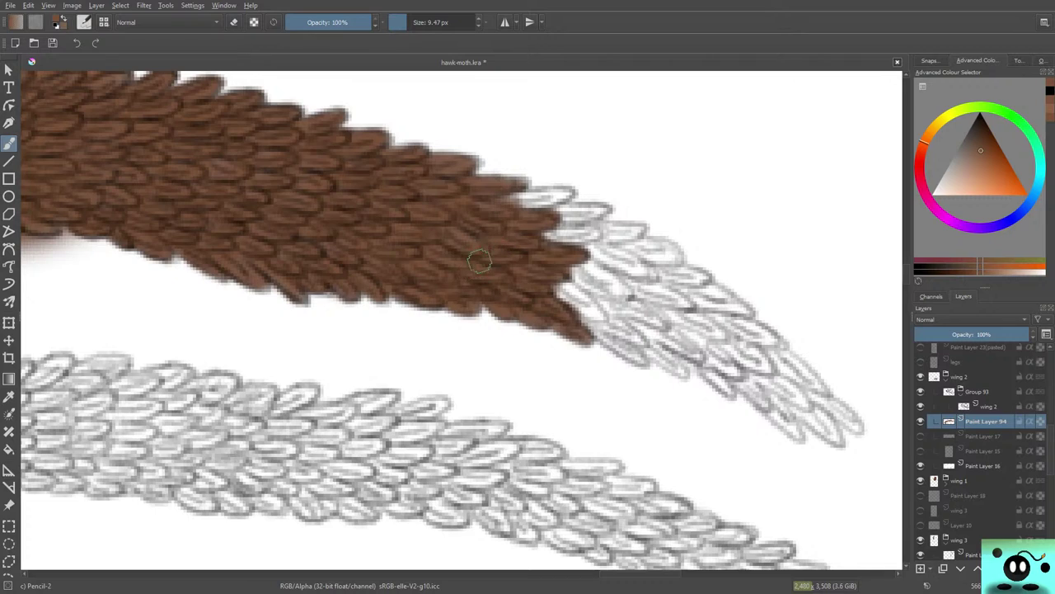
{"action": "mouse_move", "coordinate": [513, 203]}
{"action": "left_mouse_down"}
{"action": "mouse_move", "coordinate": [568, 196]}
{"action": "mouse_move", "coordinate": [494, 204]}
{"action": "mouse_move", "coordinate": [596, 208]}
{"action": "mouse_move", "coordinate": [551, 212]}
{"action": "mouse_move", "coordinate": [587, 220]}
{"action": "mouse_move", "coordinate": [601, 209]}
{"action": "mouse_move", "coordinate": [555, 232]}
{"action": "mouse_move", "coordinate": [587, 231]}
{"action": "mouse_move", "coordinate": [562, 230]}
{"action": "mouse_move", "coordinate": [588, 243]}
{"action": "mouse_move", "coordinate": [537, 237]}
{"action": "mouse_move", "coordinate": [591, 244]}
{"action": "mouse_move", "coordinate": [530, 241]}
{"action": "left_mouse_up"}
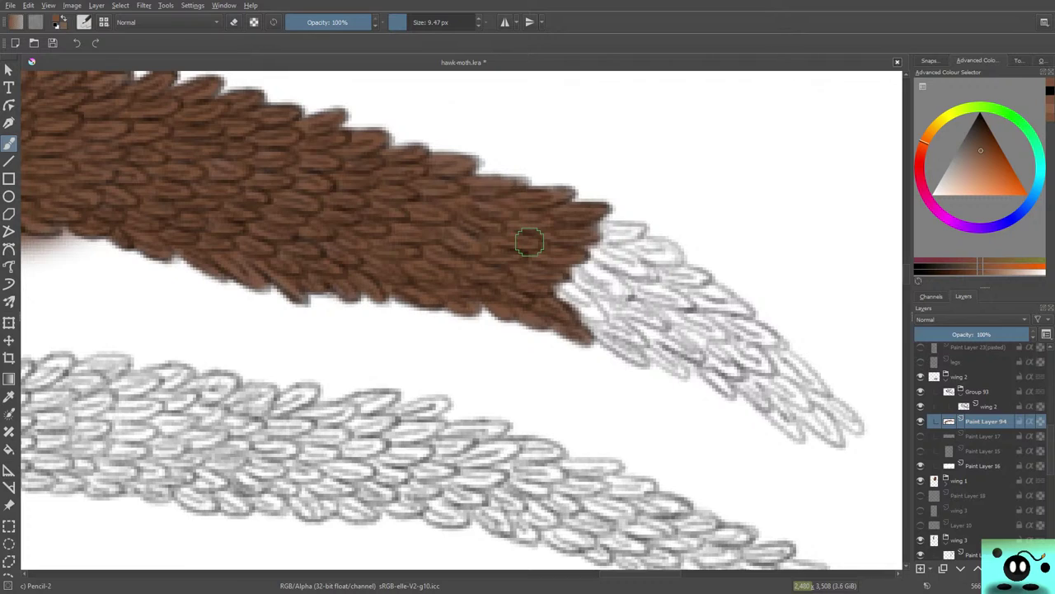
{"action": "mouse_move", "coordinate": [607, 312]}
{"action": "left_mouse_down"}
{"action": "mouse_move", "coordinate": [567, 294]}
{"action": "mouse_move", "coordinate": [595, 314]}
{"action": "mouse_move", "coordinate": [578, 310]}
{"action": "mouse_move", "coordinate": [557, 286]}
{"action": "mouse_move", "coordinate": [601, 311]}
{"action": "mouse_move", "coordinate": [553, 291]}
{"action": "mouse_move", "coordinate": [645, 357]}
{"action": "mouse_move", "coordinate": [581, 324]}
{"action": "mouse_move", "coordinate": [599, 332]}
{"action": "mouse_move", "coordinate": [603, 314]}
{"action": "mouse_move", "coordinate": [638, 339]}
{"action": "mouse_move", "coordinate": [598, 304]}
{"action": "mouse_move", "coordinate": [624, 314]}
{"action": "mouse_move", "coordinate": [596, 282]}
{"action": "mouse_move", "coordinate": [609, 291]}
{"action": "mouse_move", "coordinate": [559, 263]}
{"action": "mouse_move", "coordinate": [631, 292]}
{"action": "mouse_move", "coordinate": [610, 273]}
{"action": "mouse_move", "coordinate": [558, 263]}
{"action": "mouse_move", "coordinate": [547, 247]}
{"action": "mouse_move", "coordinate": [558, 209]}
{"action": "mouse_move", "coordinate": [607, 262]}
{"action": "mouse_move", "coordinate": [603, 240]}
{"action": "mouse_move", "coordinate": [582, 246]}
{"action": "mouse_move", "coordinate": [659, 259]}
{"action": "mouse_move", "coordinate": [640, 242]}
{"action": "mouse_move", "coordinate": [663, 258]}
{"action": "mouse_move", "coordinate": [583, 241]}
{"action": "left_mouse_up"}
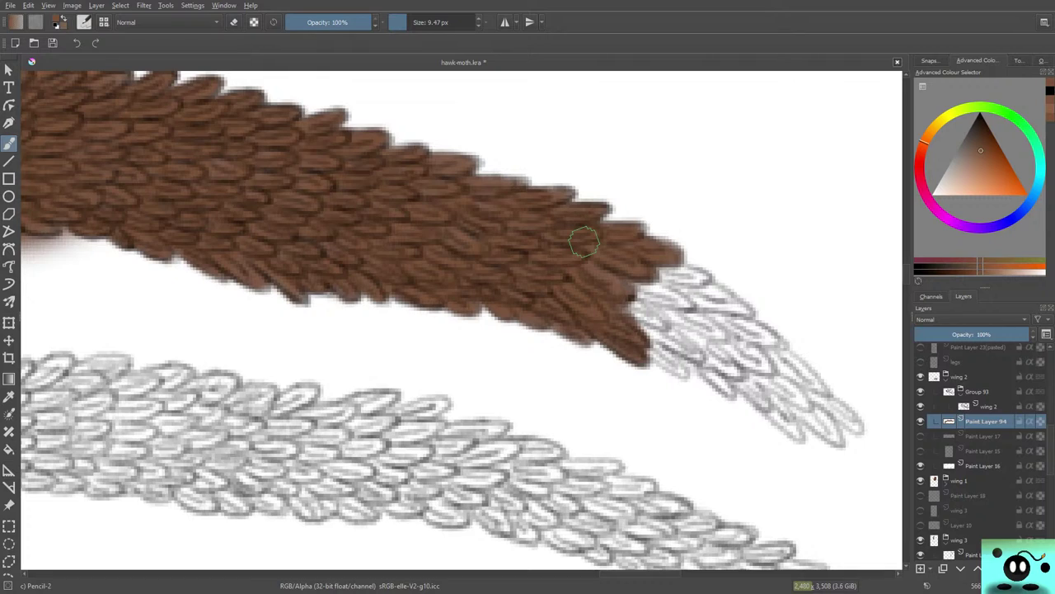
{"action": "mouse_move", "coordinate": [655, 296]}
{"action": "left_mouse_down"}
{"action": "mouse_move", "coordinate": [680, 301]}
{"action": "mouse_move", "coordinate": [679, 312]}
{"action": "mouse_move", "coordinate": [661, 286]}
{"action": "mouse_move", "coordinate": [632, 289]}
{"action": "mouse_move", "coordinate": [619, 307]}
{"action": "mouse_move", "coordinate": [619, 296]}
{"action": "mouse_move", "coordinate": [662, 323]}
{"action": "mouse_move", "coordinate": [649, 332]}
{"action": "mouse_move", "coordinate": [687, 348]}
{"action": "mouse_move", "coordinate": [680, 355]}
{"action": "mouse_move", "coordinate": [670, 343]}
{"action": "mouse_move", "coordinate": [662, 354]}
{"action": "mouse_move", "coordinate": [683, 379]}
{"action": "mouse_move", "coordinate": [651, 341]}
{"action": "mouse_move", "coordinate": [633, 273]}
{"action": "mouse_move", "coordinate": [704, 317]}
{"action": "mouse_move", "coordinate": [694, 341]}
{"action": "mouse_move", "coordinate": [700, 318]}
{"action": "mouse_move", "coordinate": [664, 307]}
{"action": "mouse_move", "coordinate": [655, 277]}
{"action": "mouse_move", "coordinate": [682, 298]}
{"action": "mouse_move", "coordinate": [682, 287]}
{"action": "mouse_move", "coordinate": [717, 285]}
{"action": "mouse_move", "coordinate": [742, 305]}
{"action": "mouse_move", "coordinate": [651, 272]}
{"action": "left_mouse_up"}
{"action": "mouse_move", "coordinate": [738, 342]}
{"action": "left_mouse_down"}
{"action": "mouse_move", "coordinate": [754, 329]}
{"action": "mouse_move", "coordinate": [733, 319]}
{"action": "mouse_move", "coordinate": [735, 343]}
{"action": "mouse_move", "coordinate": [713, 326]}
{"action": "mouse_move", "coordinate": [721, 343]}
{"action": "mouse_move", "coordinate": [717, 333]}
{"action": "mouse_move", "coordinate": [731, 338]}
{"action": "mouse_move", "coordinate": [713, 341]}
{"action": "mouse_move", "coordinate": [726, 357]}
{"action": "mouse_move", "coordinate": [714, 352]}
{"action": "mouse_move", "coordinate": [721, 380]}
{"action": "mouse_move", "coordinate": [735, 375]}
{"action": "mouse_move", "coordinate": [731, 365]}
{"action": "mouse_move", "coordinate": [713, 380]}
{"action": "mouse_move", "coordinate": [721, 388]}
{"action": "mouse_move", "coordinate": [702, 341]}
{"action": "left_mouse_up"}
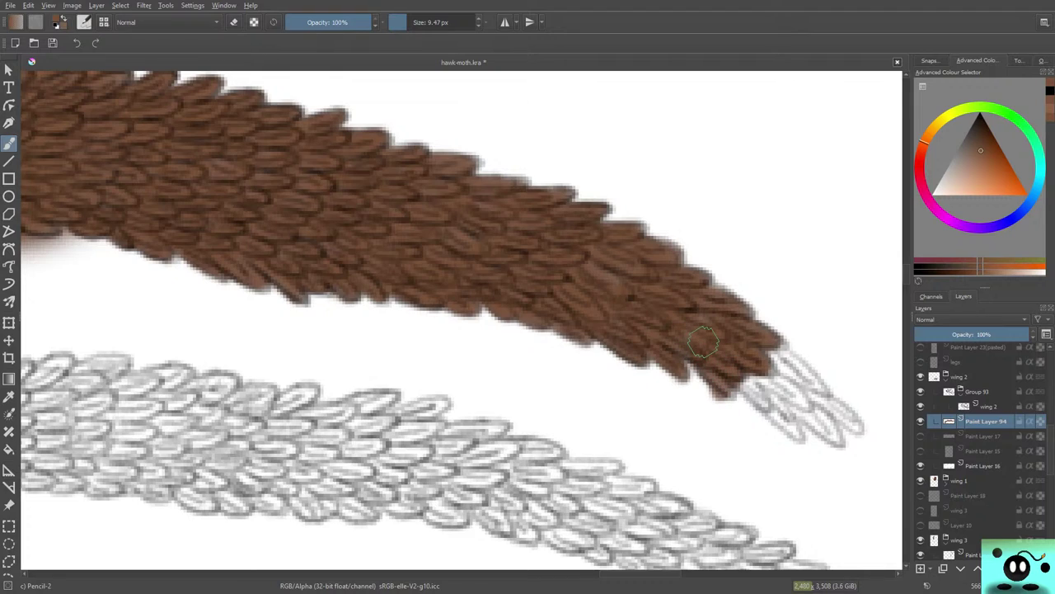
Trim the brown along the lower edge near the tip with Eraser Circle, and colour the last tip scales brown with Pencil-2.
{"action": "key", "text": "e"}
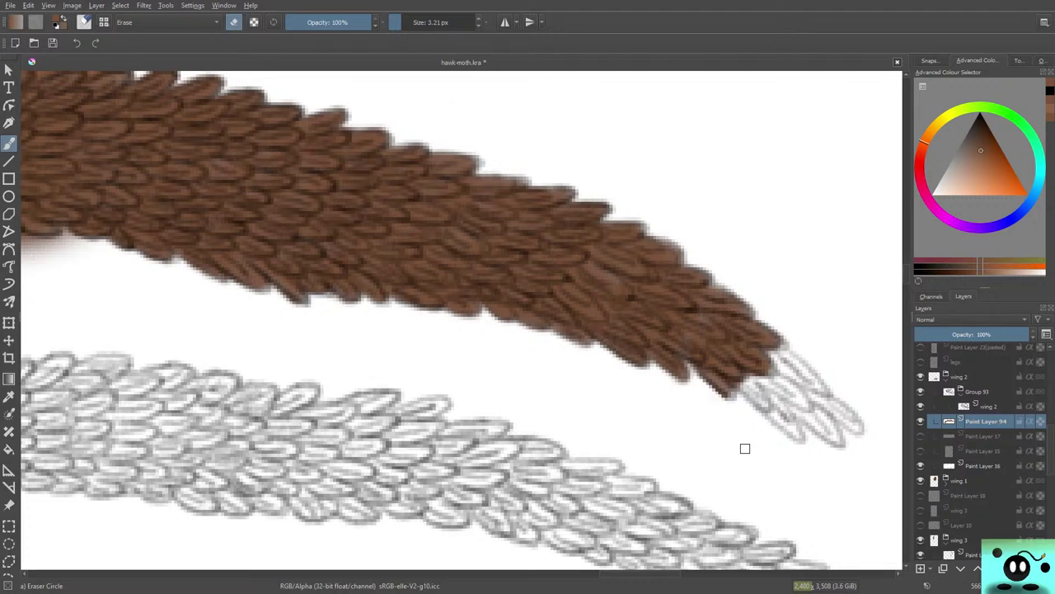
{"action": "key", "text": "e"}
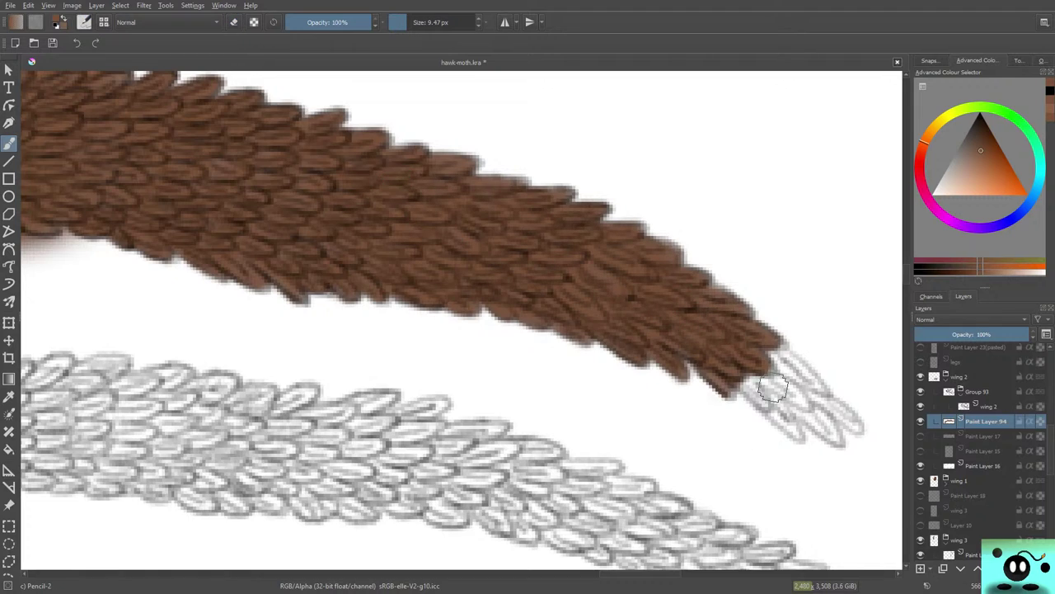
{"action": "mouse_move", "coordinate": [746, 381]}
{"action": "left_mouse_down"}
{"action": "mouse_move", "coordinate": [759, 394]}
{"action": "mouse_move", "coordinate": [736, 376]}
{"action": "mouse_move", "coordinate": [746, 371]}
{"action": "mouse_move", "coordinate": [791, 427]}
{"action": "mouse_move", "coordinate": [769, 390]}
{"action": "mouse_move", "coordinate": [791, 433]}
{"action": "mouse_move", "coordinate": [770, 381]}
{"action": "mouse_move", "coordinate": [808, 412]}
{"action": "mouse_move", "coordinate": [802, 390]}
{"action": "mouse_move", "coordinate": [779, 400]}
{"action": "mouse_move", "coordinate": [837, 441]}
{"action": "mouse_move", "coordinate": [812, 387]}
{"action": "mouse_move", "coordinate": [783, 363]}
{"action": "mouse_move", "coordinate": [824, 396]}
{"action": "mouse_move", "coordinate": [787, 355]}
{"action": "mouse_move", "coordinate": [859, 427]}
{"action": "mouse_move", "coordinate": [835, 396]}
{"action": "mouse_move", "coordinate": [808, 391]}
{"action": "mouse_move", "coordinate": [831, 399]}
{"action": "left_mouse_up"}
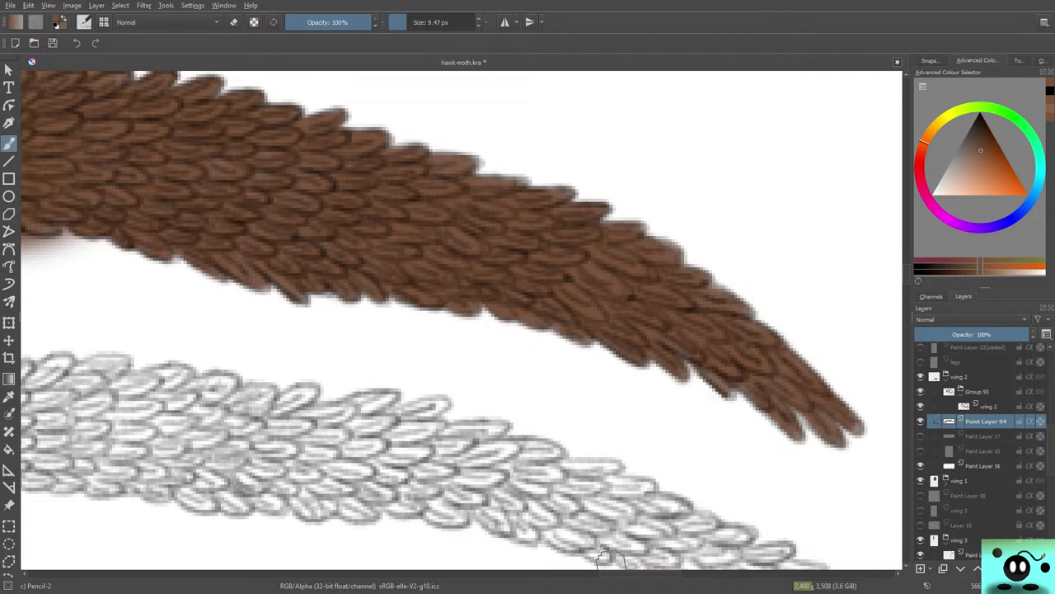
Erase the soft brown overspill beneath the band's lower edge, just inside the bend, with the 3.21 px Eraser Circle.
{"action": "left_click_drag", "start_coordinate": [620, 573], "coordinate": [587, 573]}
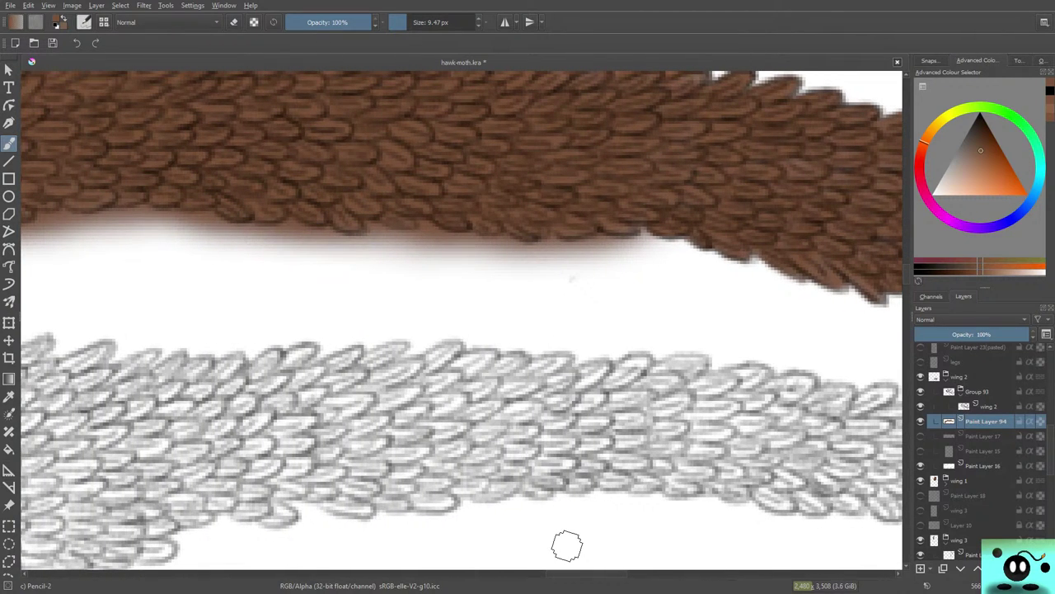
{"action": "key", "text": "e"}
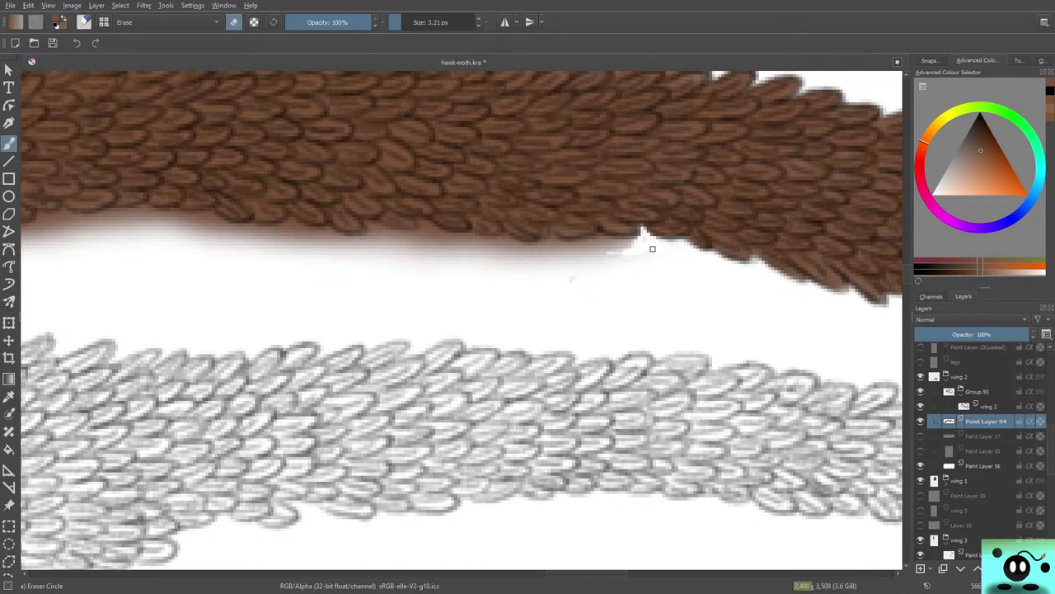
{"action": "right_click", "coordinate": [612, 269]}
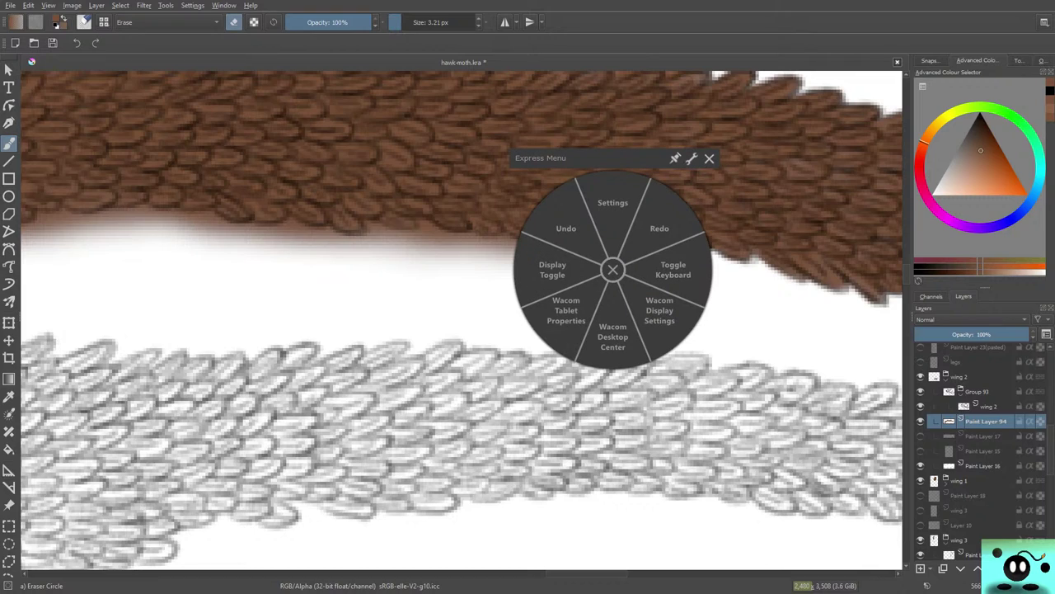
{"action": "left_click", "coordinate": [612, 269]}
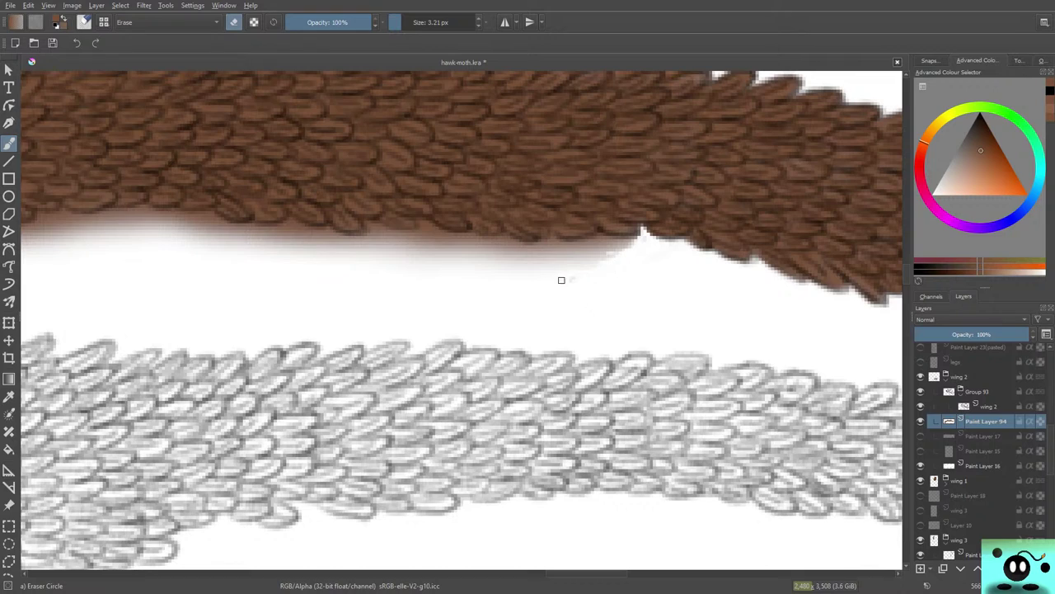
{"action": "mouse_move", "coordinate": [607, 264]}
{"action": "left_mouse_down"}
{"action": "mouse_move", "coordinate": [529, 271]}
{"action": "mouse_move", "coordinate": [605, 269]}
{"action": "mouse_move", "coordinate": [528, 267]}
{"action": "mouse_move", "coordinate": [634, 245]}
{"action": "left_mouse_up"}
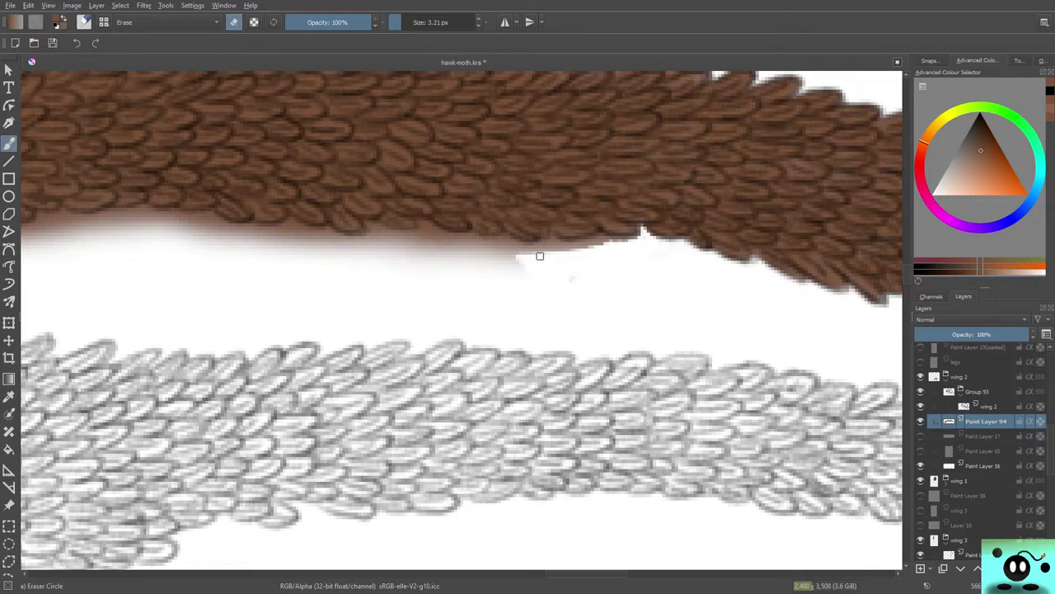
{"action": "mouse_move", "coordinate": [540, 255]}
{"action": "left_mouse_down"}
{"action": "mouse_move", "coordinate": [608, 239]}
{"action": "mouse_move", "coordinate": [532, 244]}
{"action": "left_mouse_up"}
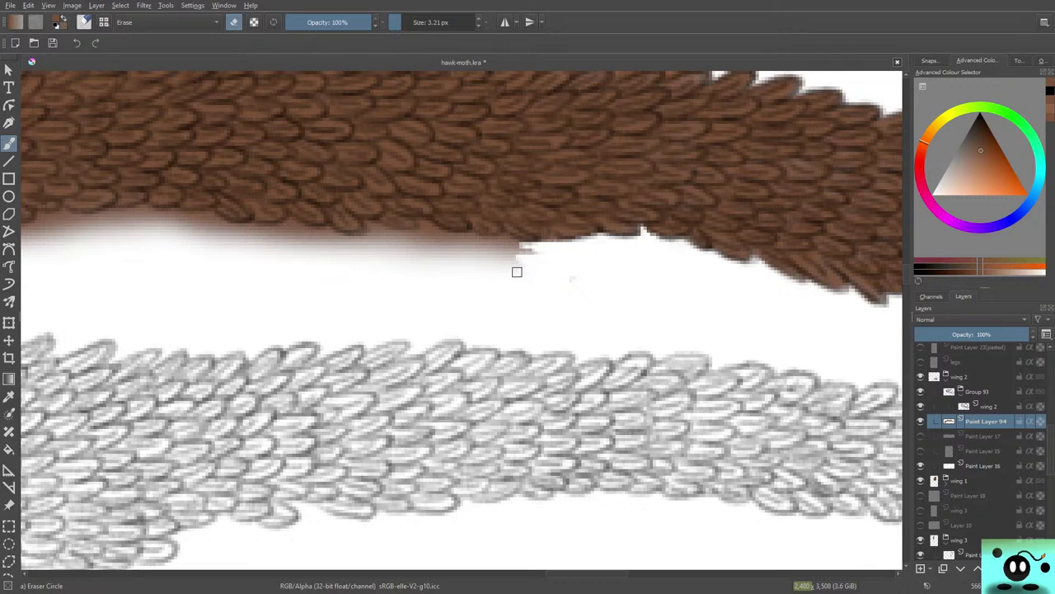
{"action": "mouse_move", "coordinate": [517, 272]}
{"action": "left_mouse_down"}
{"action": "mouse_move", "coordinate": [503, 250]}
{"action": "mouse_move", "coordinate": [475, 253]}
{"action": "left_mouse_up"}
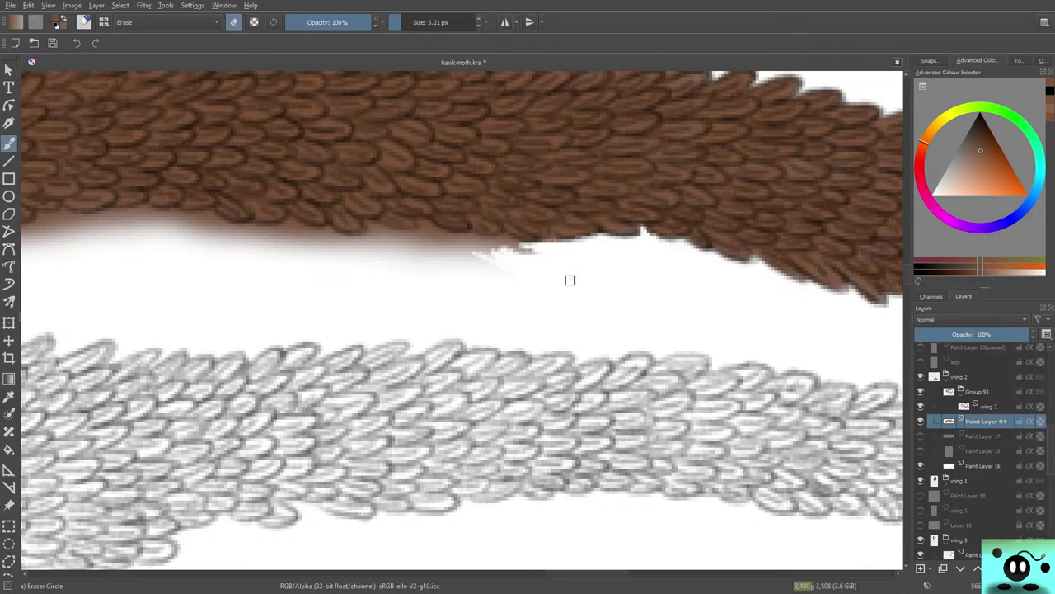
Toggle the wing 2 line art and Paint Layer 16 to check which layer holds the faint speck below the brown band.
{"action": "left_click", "coordinate": [920, 406]}
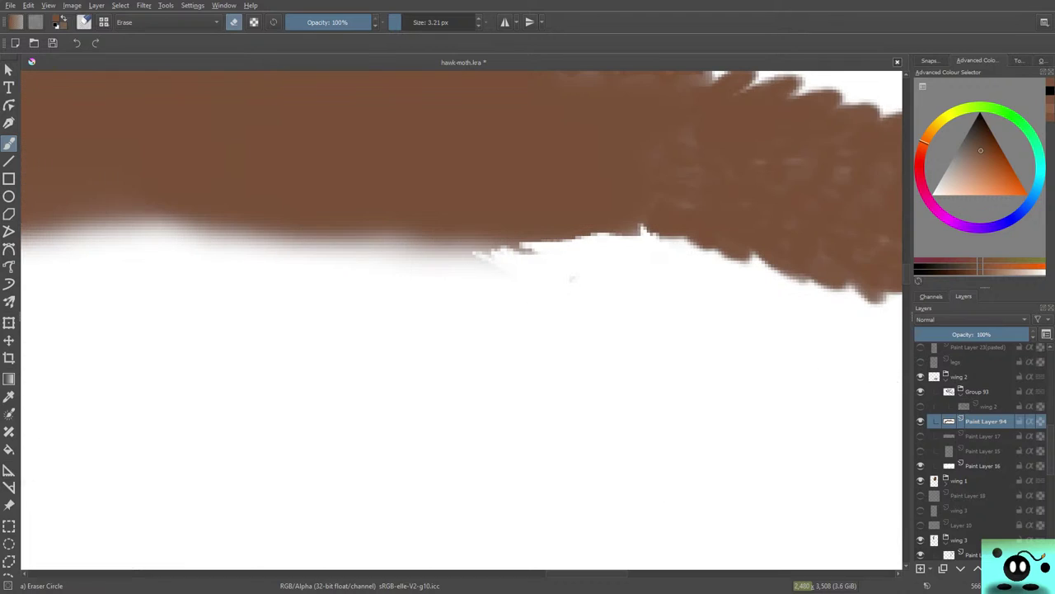
{"action": "key", "text": "ctrl+h"}
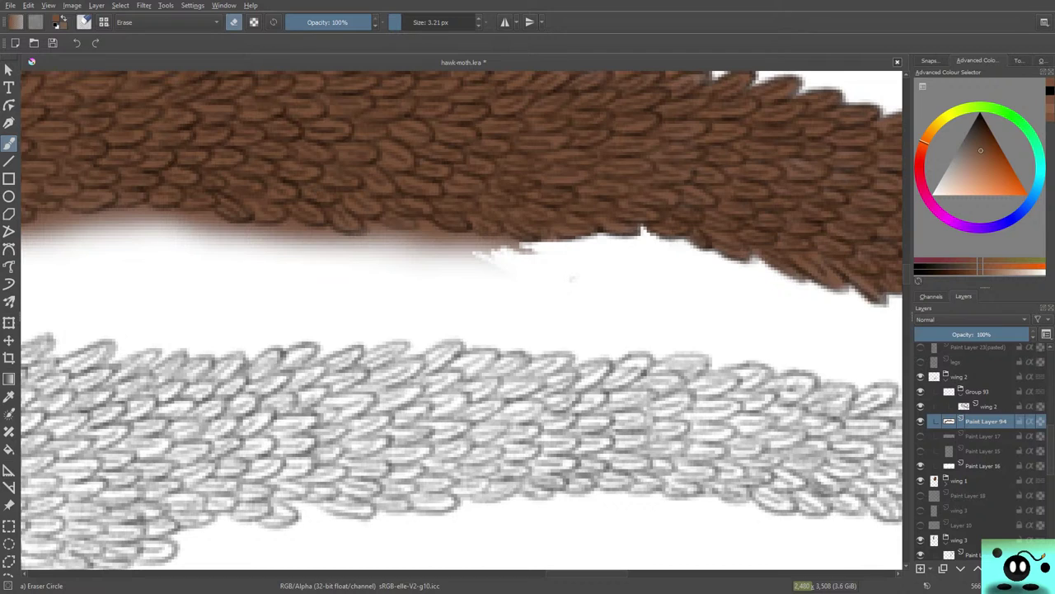
{"action": "key", "text": "ctrl+z"}
{"action": "key", "text": "ctrl+shift+z"}
{"action": "key", "text": "ctrl+z"}
{"action": "key", "text": "ctrl+shift+z"}
{"action": "key", "text": "ctrl+h"}
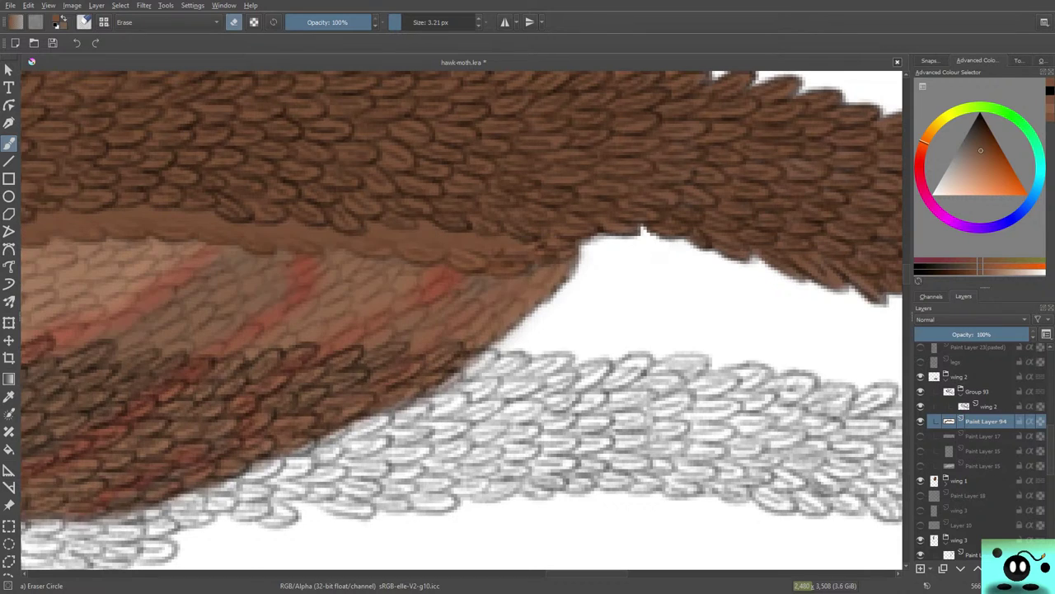
{"action": "key", "text": "ctrl+h"}
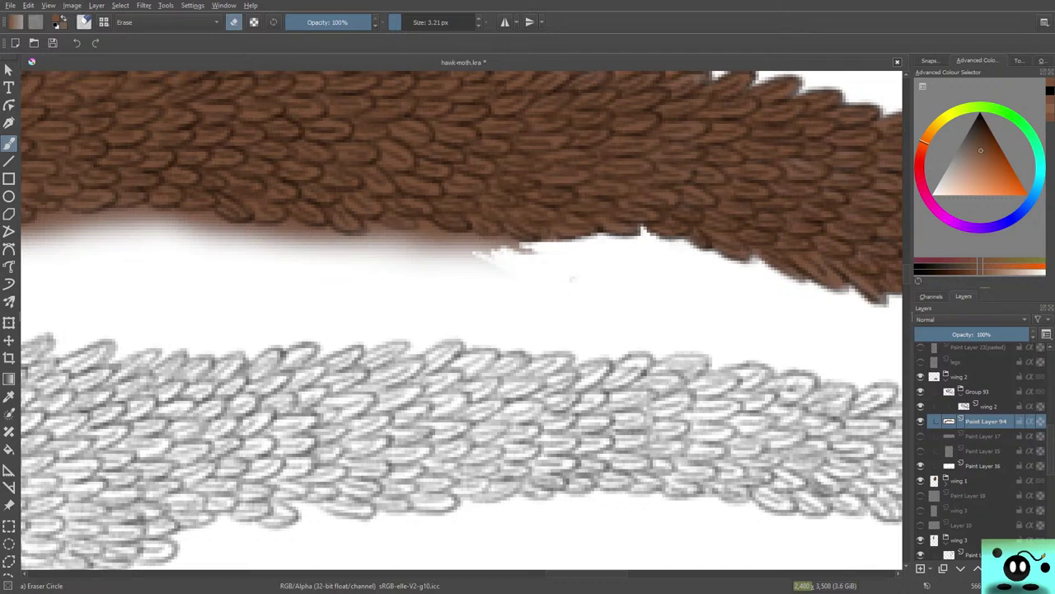
{"action": "key", "text": "ctrl+h"}
{"action": "key", "text": "ctrl+h"}
{"action": "key", "text": "ctrl+h"}
{"action": "key", "text": "ctrl+h"}
{"action": "key", "text": "ctrl+h"}
{"action": "key", "text": "ctrl+h"}
{"action": "left_click", "coordinate": [573, 278]}
Check the lowest layers for the faint speck, hiding the pasted paint layer directly above Background and keeping Background shown.
{"action": "scroll", "coordinate": [981, 452], "scroll_direction": "up", "scroll_amount": 10}
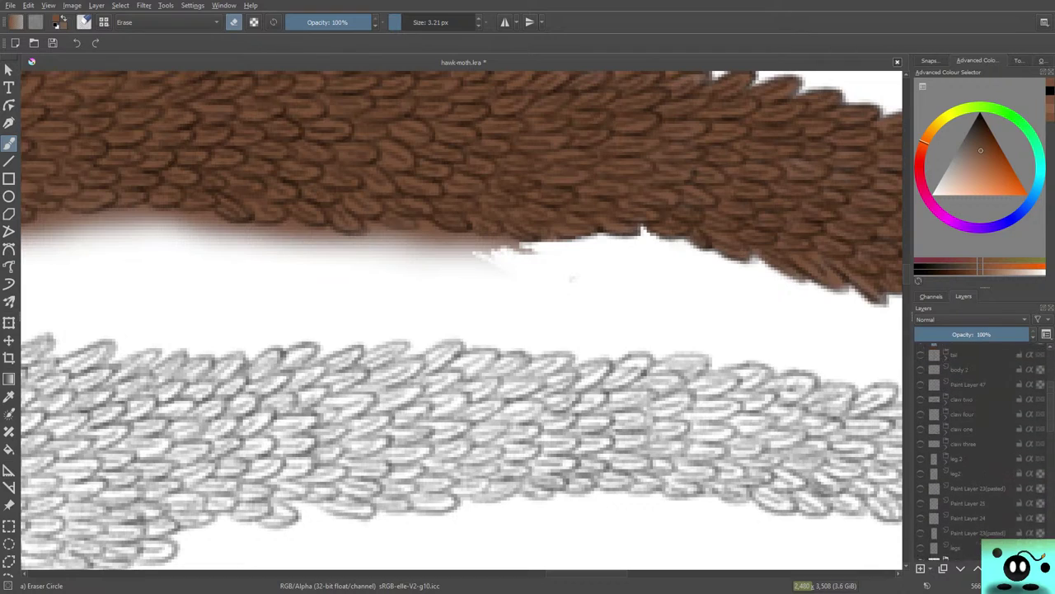
{"action": "scroll", "coordinate": [977, 449], "scroll_direction": "up", "scroll_amount": 10}
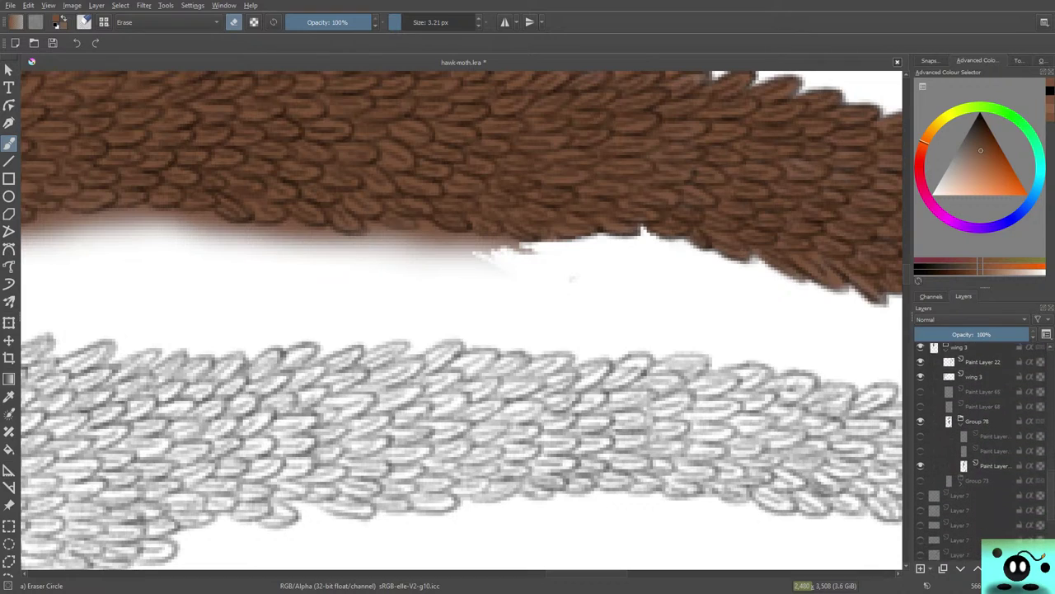
{"action": "scroll", "coordinate": [977, 449], "scroll_direction": "down", "scroll_amount": 2}
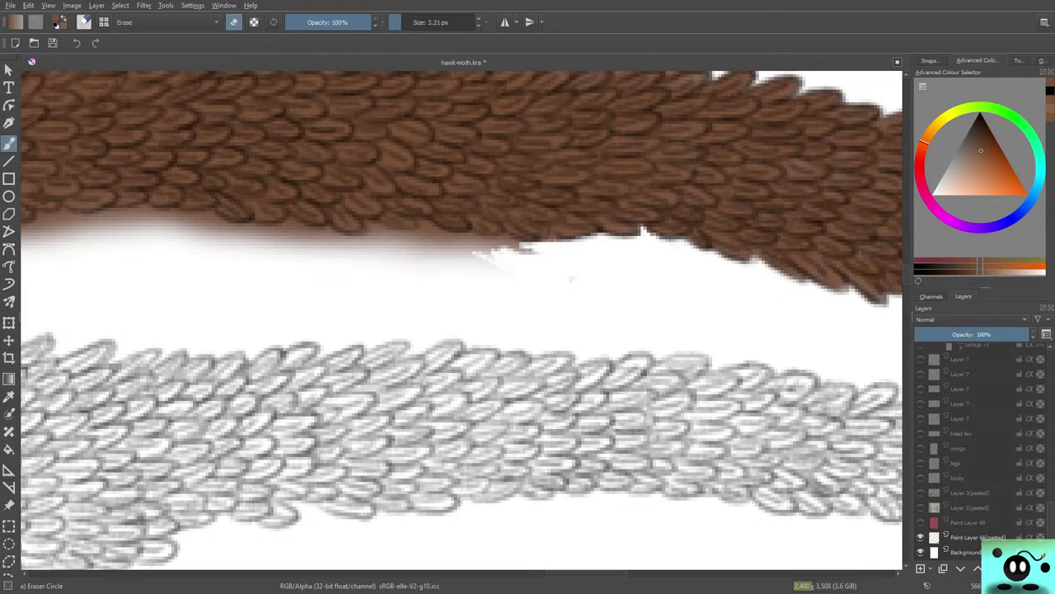
{"action": "left_click", "coordinate": [920, 536]}
{"action": "left_click", "coordinate": [920, 537]}
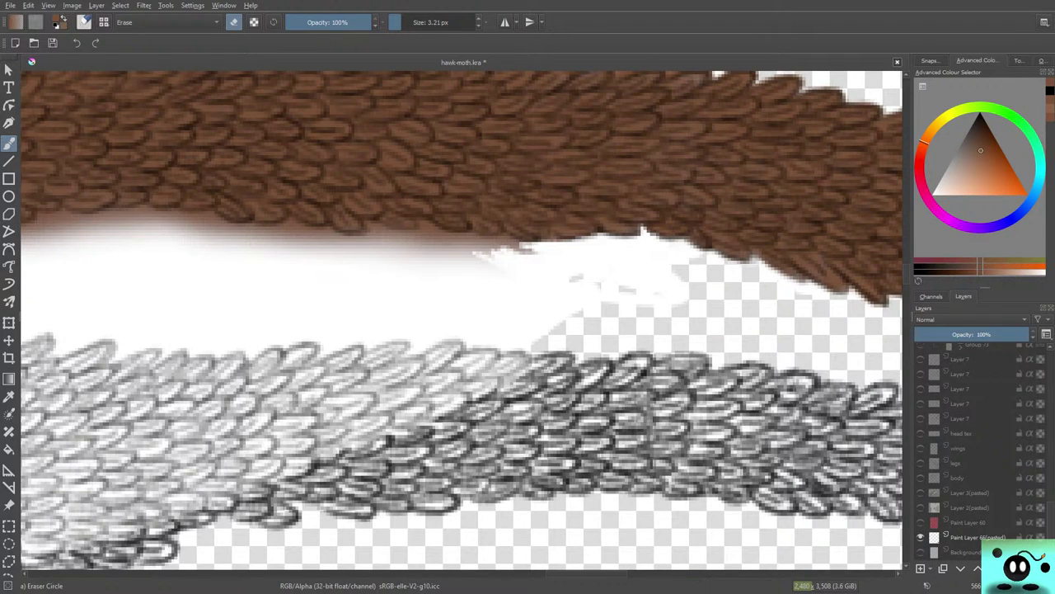
{"action": "left_click", "coordinate": [920, 552]}
{"action": "left_click", "coordinate": [920, 537]}
{"action": "left_click", "coordinate": [920, 552]}
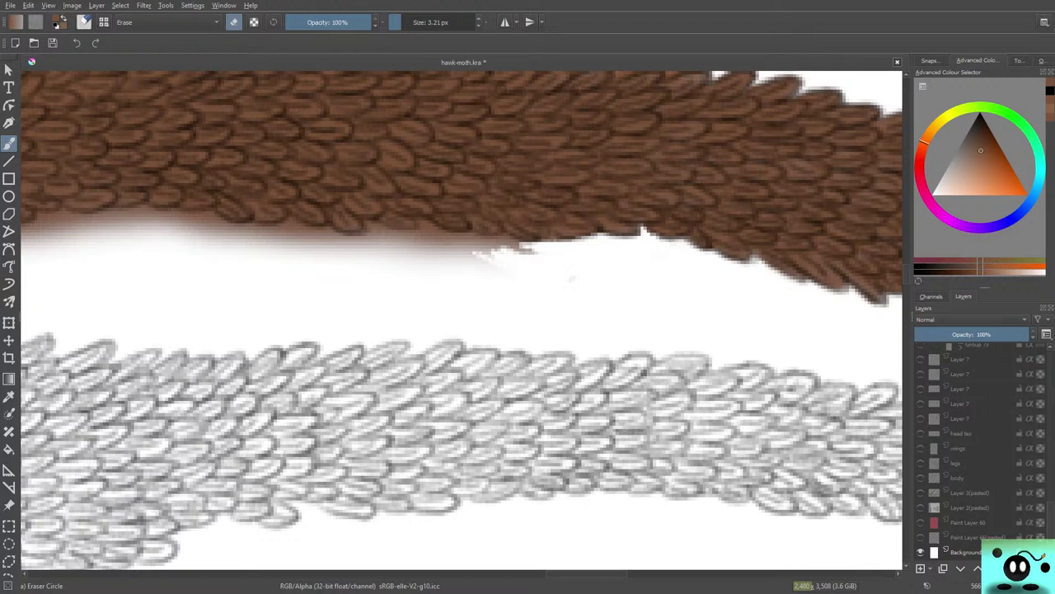
Cover the stray speck below the brown band with white on Paint Layer 16, using the 9.47 px Pencil-2 brush.
{"action": "scroll", "coordinate": [977, 450], "scroll_direction": "up", "scroll_amount": 7}
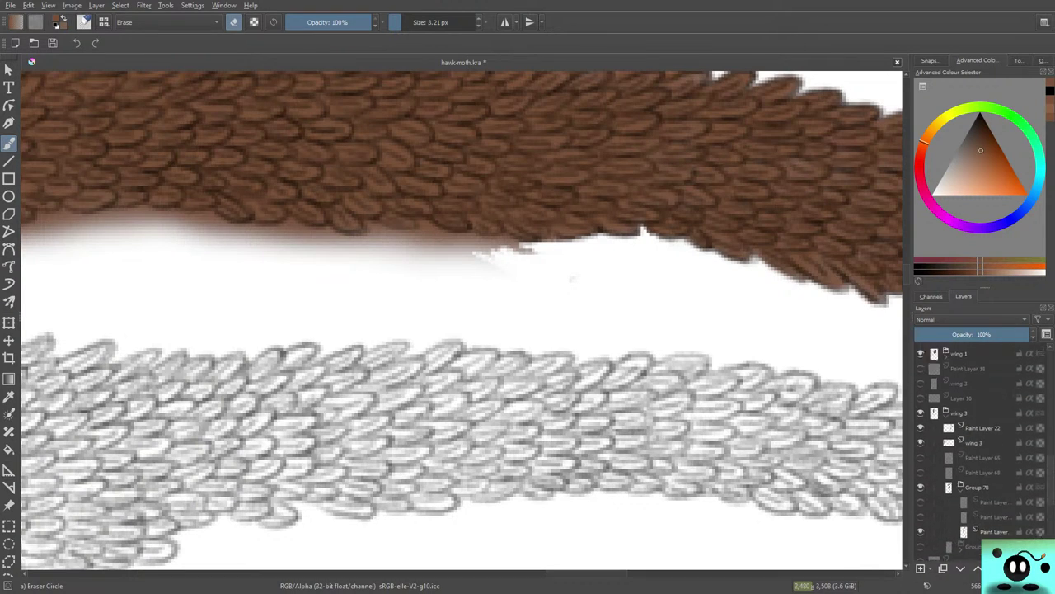
{"action": "left_click", "coordinate": [985, 476]}
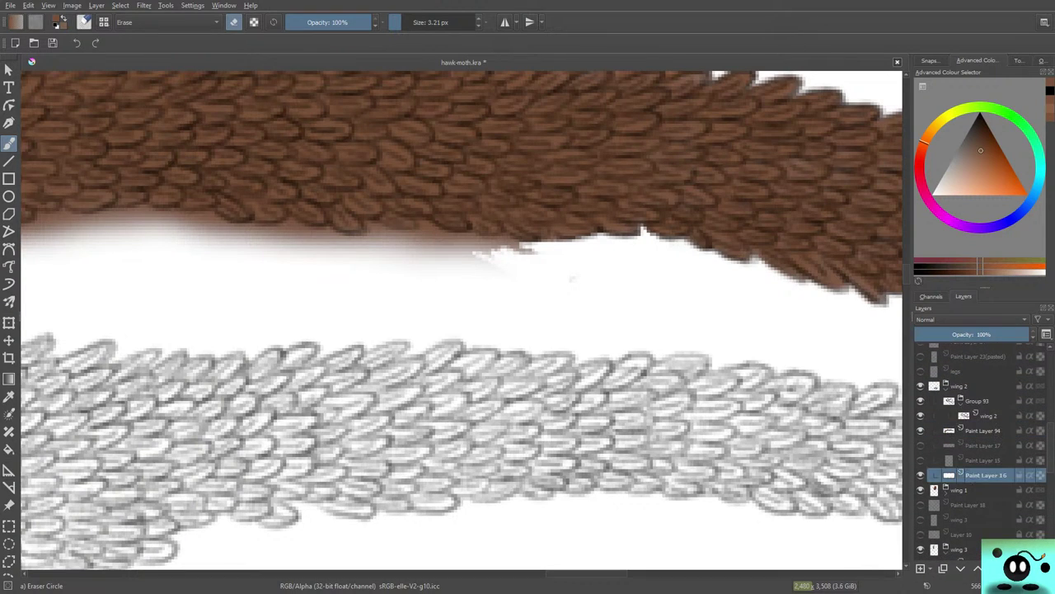
{"action": "left_click", "coordinate": [567, 275]}
{"action": "key", "text": "e"}
{"action": "right_click", "coordinate": [464, 284]}
{"action": "left_click", "coordinate": [485, 269]}
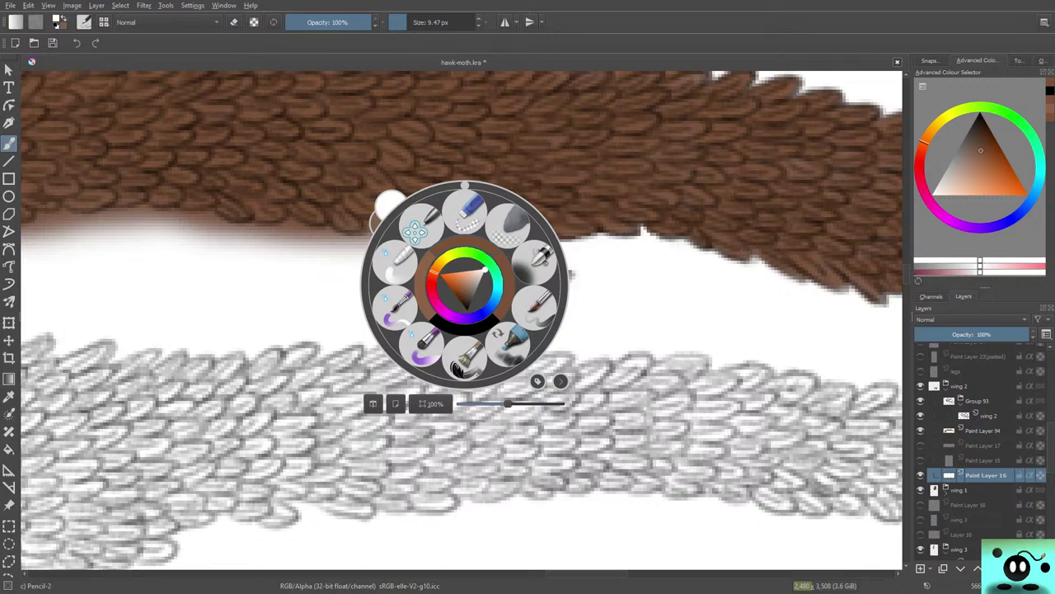
{"action": "left_click", "coordinate": [326, 157]}
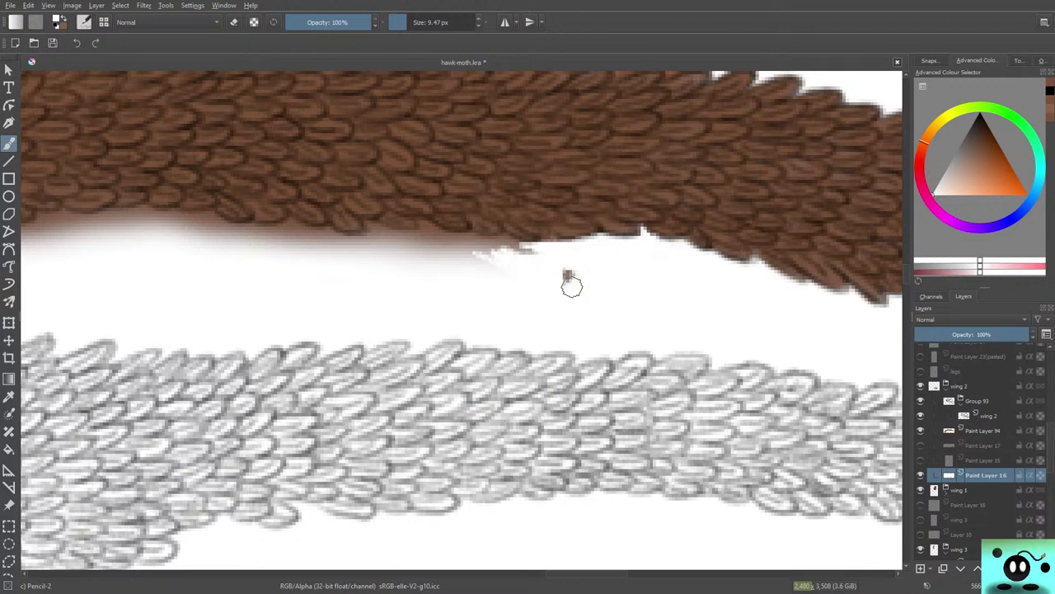
{"action": "left_click_drag", "start_coordinate": [570, 284], "coordinate": [564, 289]}
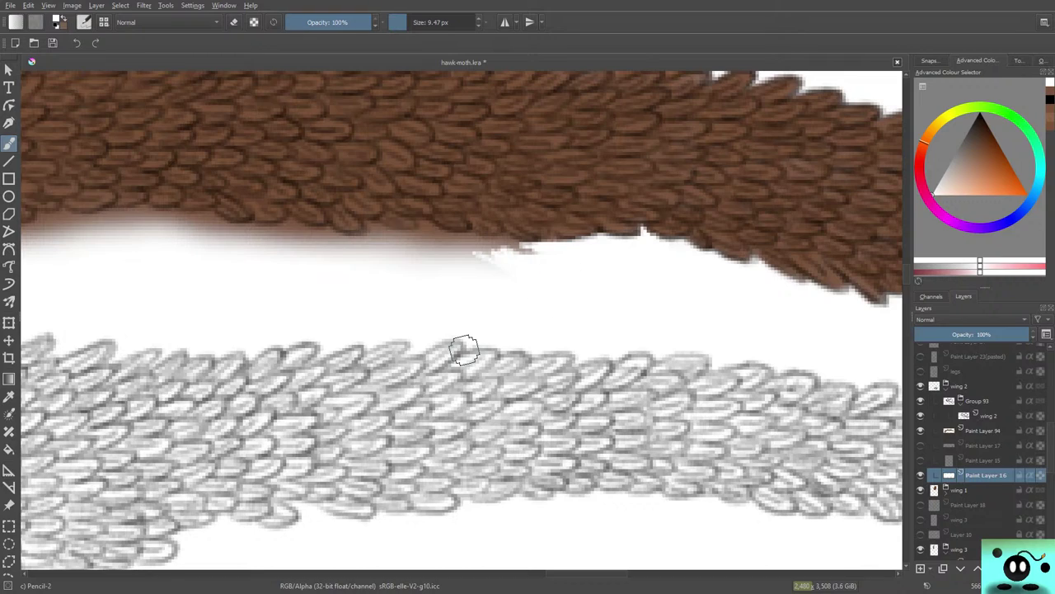
Lock the wing 2 line art layer and erase the soft overspill beneath the brown band on Paint Layer 94 with the 3.21 px Eraser Circle.
{"action": "left_click", "coordinate": [989, 416]}
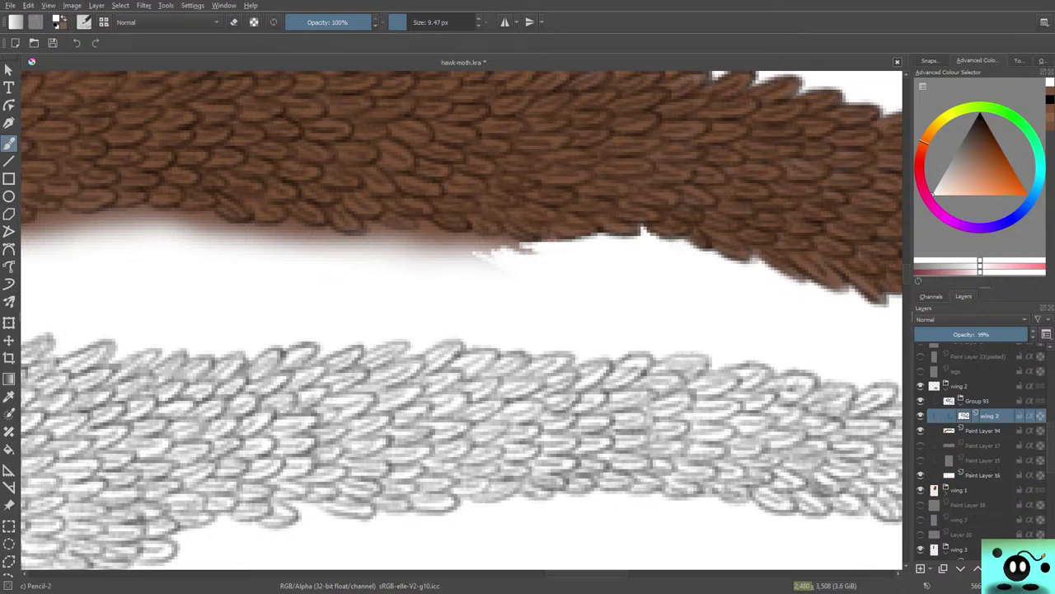
{"action": "key", "text": "e"}
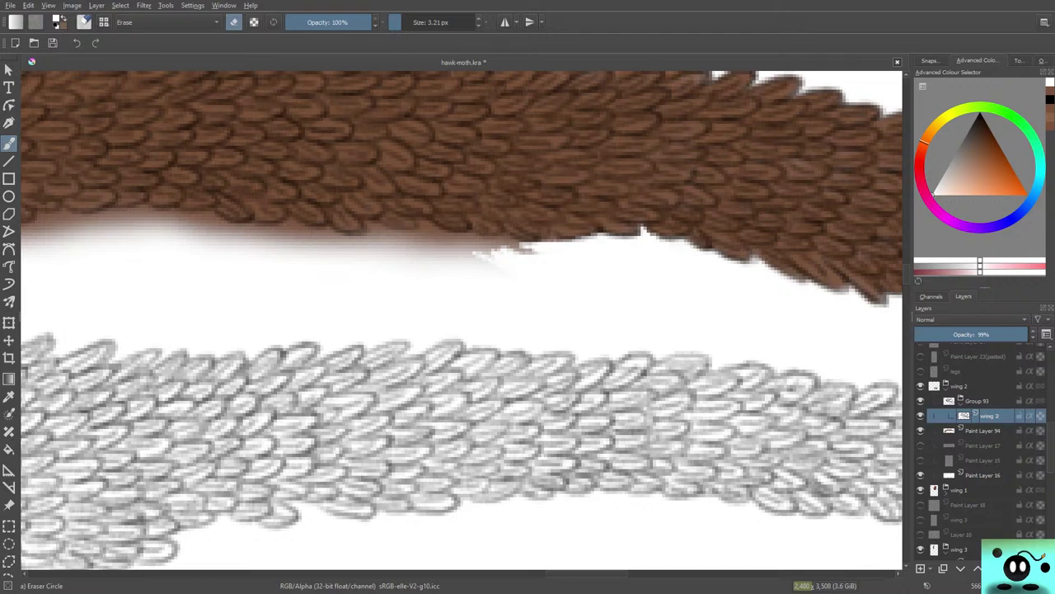
{"action": "left_click", "coordinate": [986, 430]}
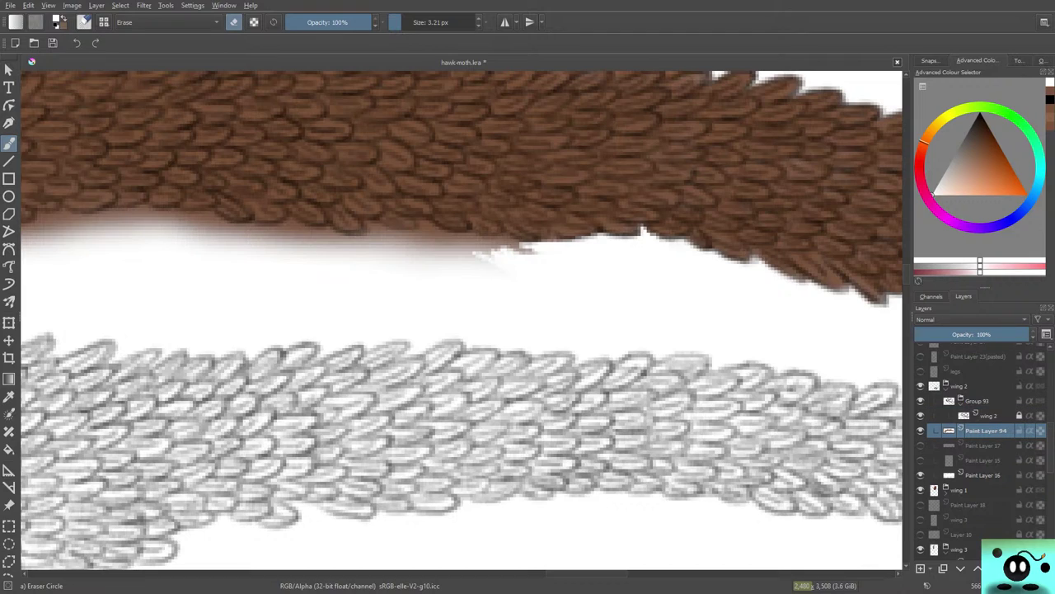
{"action": "mouse_move", "coordinate": [486, 257]}
{"action": "left_mouse_down"}
{"action": "mouse_move", "coordinate": [543, 248]}
{"action": "mouse_move", "coordinate": [487, 273]}
{"action": "mouse_move", "coordinate": [514, 257]}
{"action": "mouse_move", "coordinate": [498, 259]}
{"action": "mouse_move", "coordinate": [551, 248]}
{"action": "mouse_move", "coordinate": [496, 272]}
{"action": "mouse_move", "coordinate": [522, 268]}
{"action": "mouse_move", "coordinate": [485, 270]}
{"action": "mouse_move", "coordinate": [482, 251]}
{"action": "mouse_move", "coordinate": [441, 267]}
{"action": "mouse_move", "coordinate": [466, 248]}
{"action": "mouse_move", "coordinate": [426, 259]}
{"action": "mouse_move", "coordinate": [320, 249]}
{"action": "mouse_move", "coordinate": [383, 258]}
{"action": "mouse_move", "coordinate": [348, 253]}
{"action": "mouse_move", "coordinate": [393, 248]}
{"action": "left_mouse_up"}
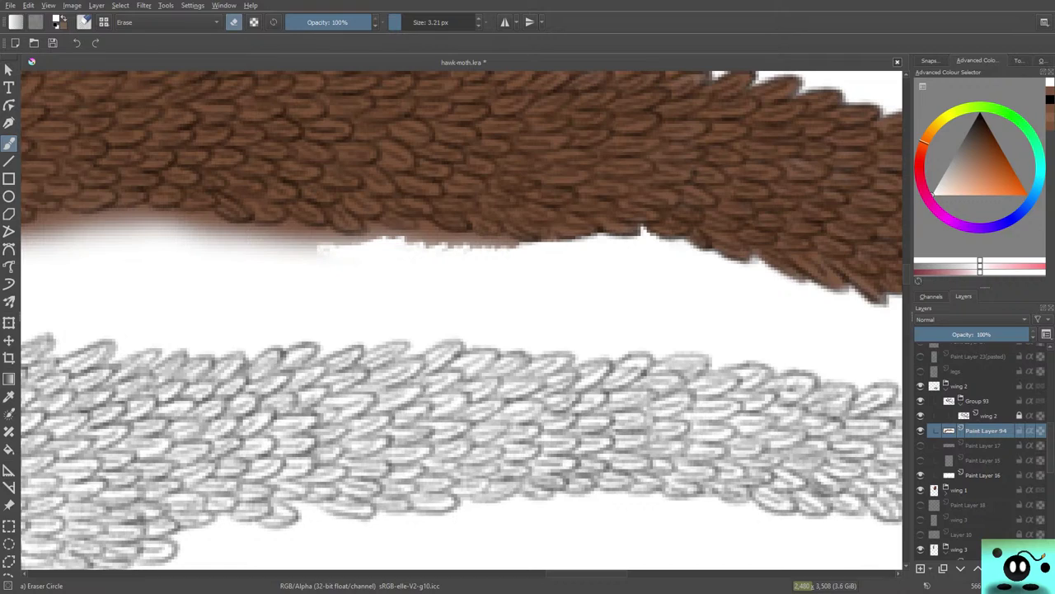
Erase the ragged brown fringe around the first scale tips on the band's outer edge, following the scale outlines on Paint Layer 94.
{"action": "key", "text": "4"}
{"action": "key", "text": "4"}
{"action": "key", "text": "4"}
{"action": "key", "text": "4"}
{"action": "key", "text": "4"}
{"action": "key", "text": "4"}
{"action": "key", "text": "4"}
{"action": "key", "text": "4"}
{"action": "key", "text": "4"}
{"action": "key", "text": "4"}
{"action": "key", "text": "4"}
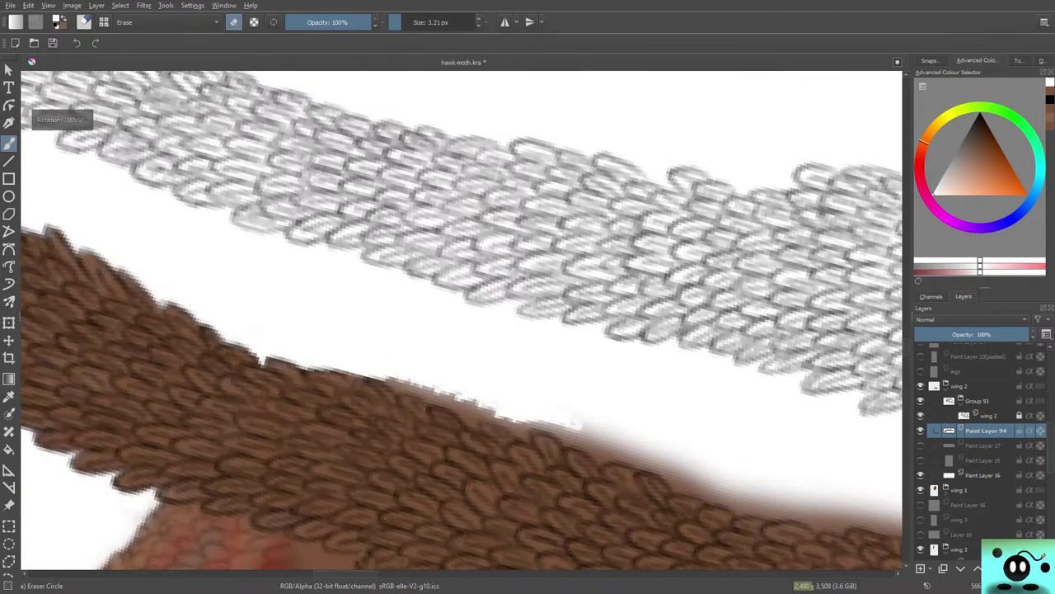
{"action": "left_click_drag", "start_coordinate": [600, 374], "coordinate": [368, 434]}
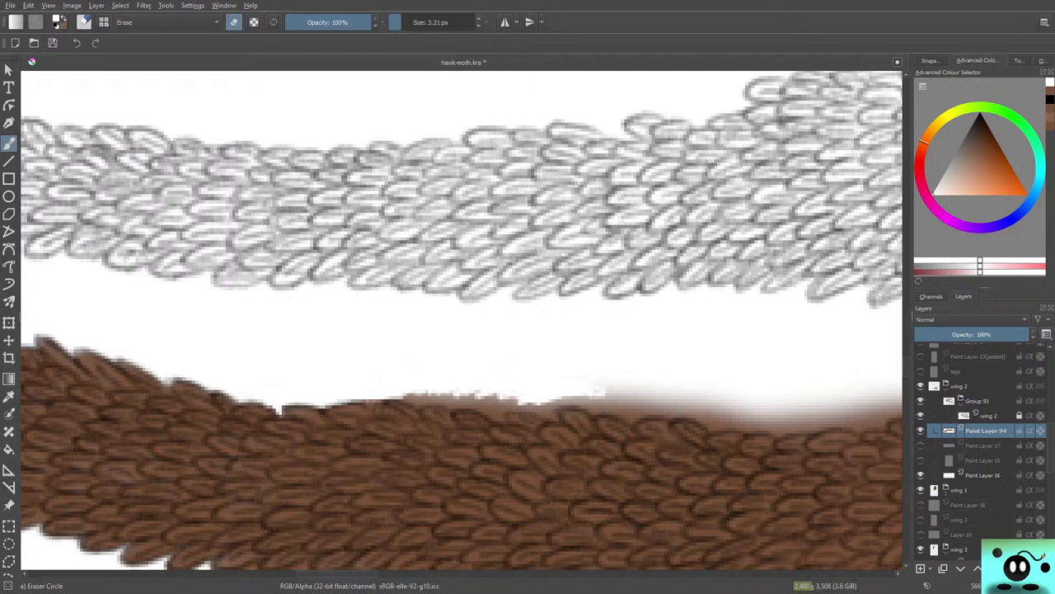
{"action": "scroll", "coordinate": [728, 433], "scroll_direction": "down", "scroll_amount": 5}
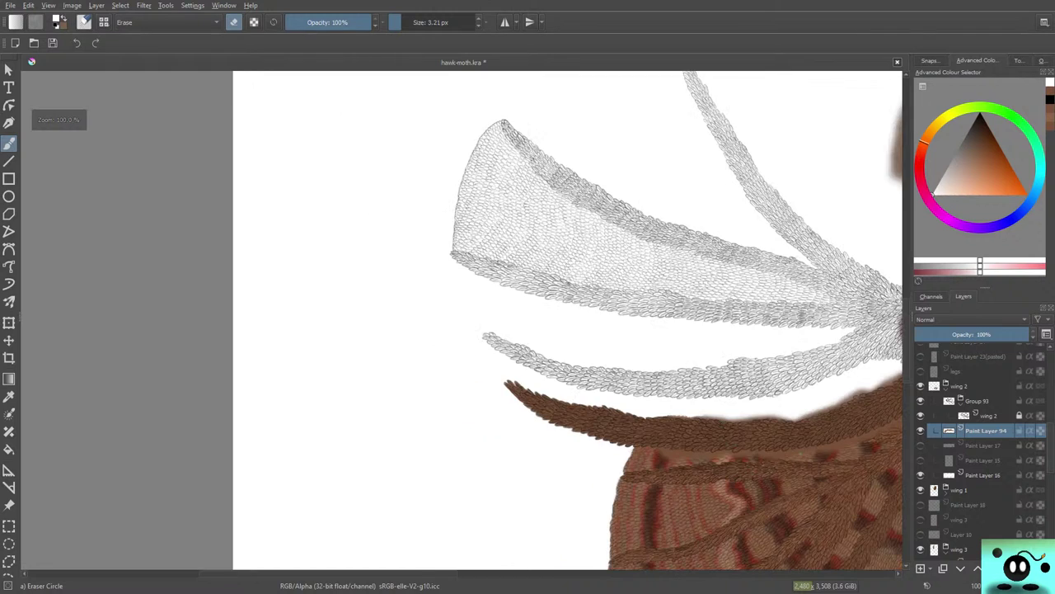
{"action": "scroll", "coordinate": [728, 412], "scroll_direction": "up", "scroll_amount": 6}
{"action": "scroll", "coordinate": [195, 347], "scroll_direction": "up", "scroll_amount": 2}
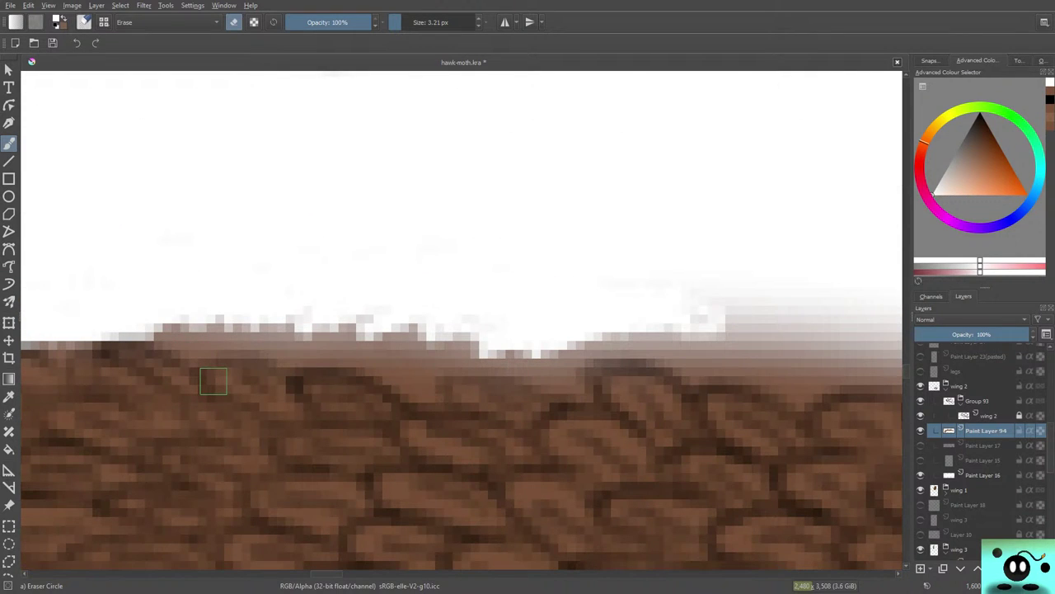
{"action": "mouse_move", "coordinate": [169, 328]}
{"action": "left_mouse_down"}
{"action": "mouse_move", "coordinate": [150, 324]}
{"action": "mouse_move", "coordinate": [193, 343]}
{"action": "mouse_move", "coordinate": [281, 333]}
{"action": "left_mouse_up"}
{"action": "mouse_move", "coordinate": [203, 298]}
{"action": "left_mouse_down"}
{"action": "mouse_move", "coordinate": [295, 346]}
{"action": "mouse_move", "coordinate": [308, 330]}
{"action": "mouse_move", "coordinate": [302, 310]}
{"action": "mouse_move", "coordinate": [316, 308]}
{"action": "mouse_move", "coordinate": [360, 330]}
{"action": "mouse_move", "coordinate": [417, 381]}
{"action": "mouse_move", "coordinate": [382, 355]}
{"action": "mouse_move", "coordinate": [410, 340]}
{"action": "mouse_move", "coordinate": [387, 350]}
{"action": "mouse_move", "coordinate": [348, 304]}
{"action": "left_mouse_up"}
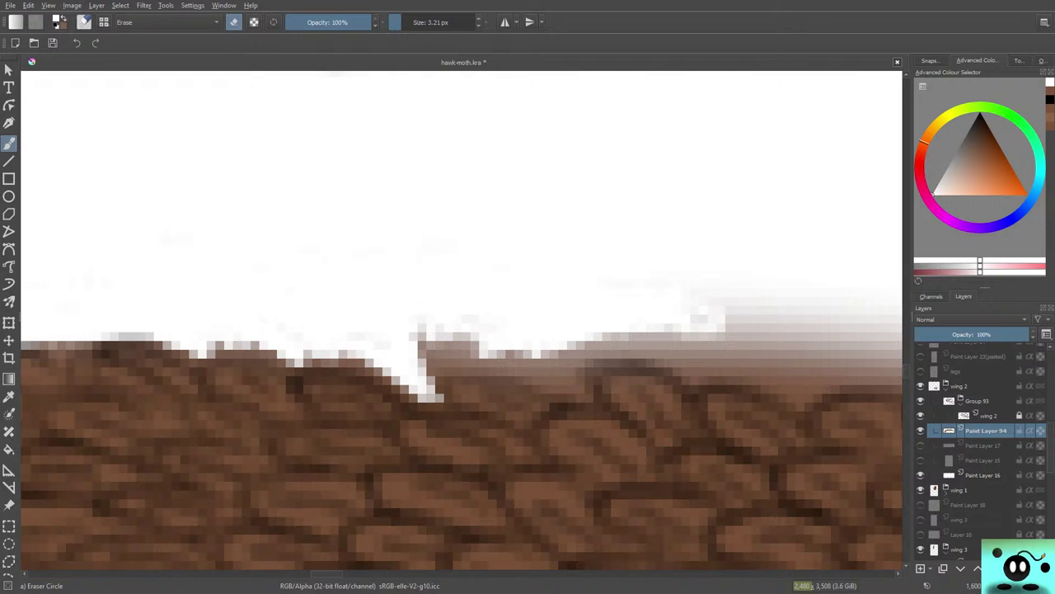
{"action": "left_click", "coordinate": [986, 475]}
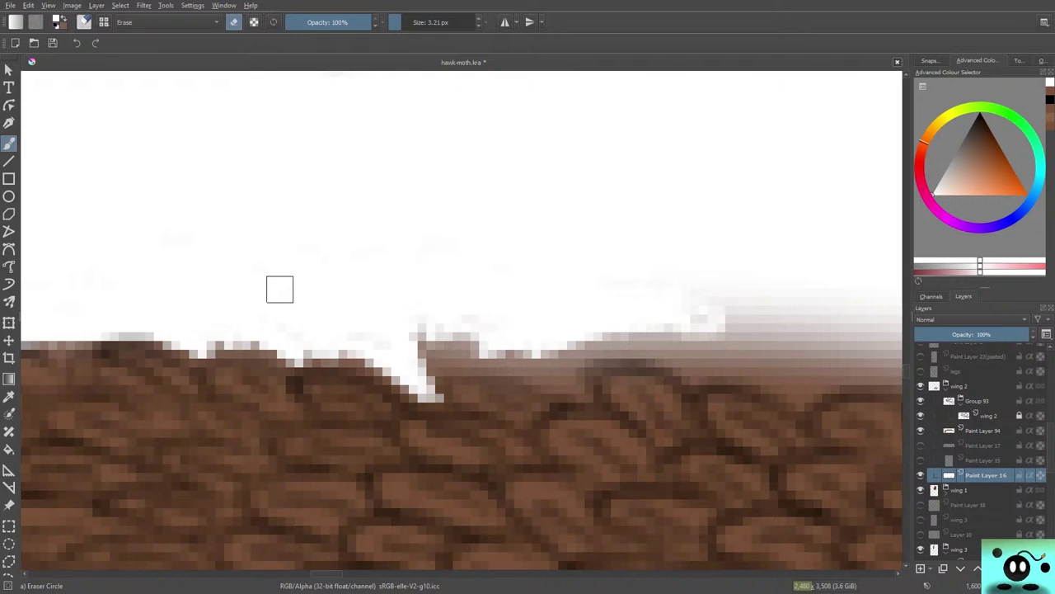
{"action": "key", "text": "e"}
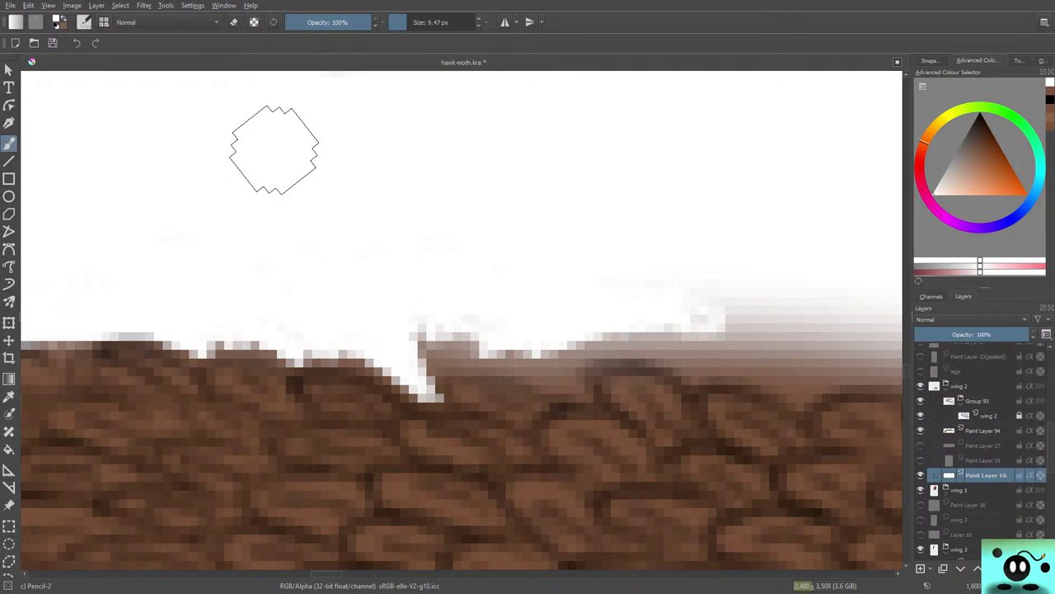
{"action": "key", "text": "e"}
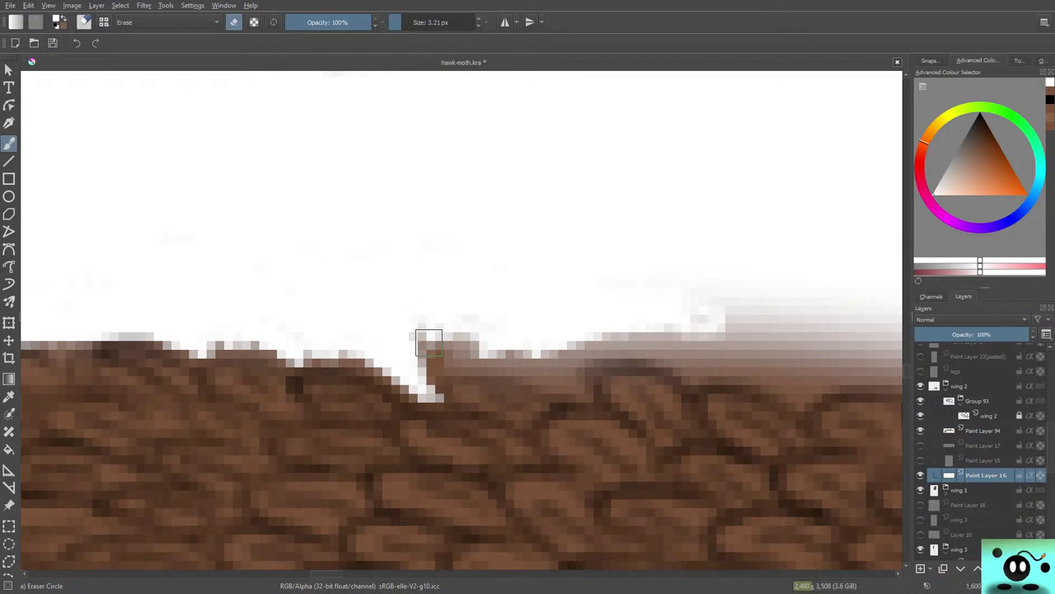
{"action": "key", "text": "e"}
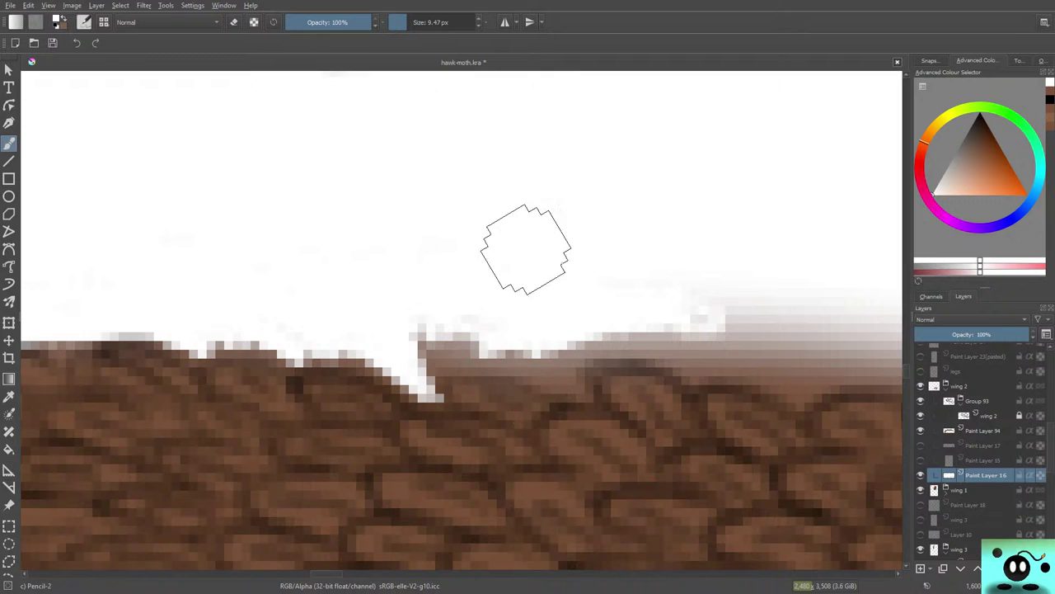
Erase the brown overspill around the next scale tips on Paint Layer 94, clearing the gaps between scales with the 3.21 px Eraser Circle.
{"action": "left_click", "coordinate": [982, 430]}
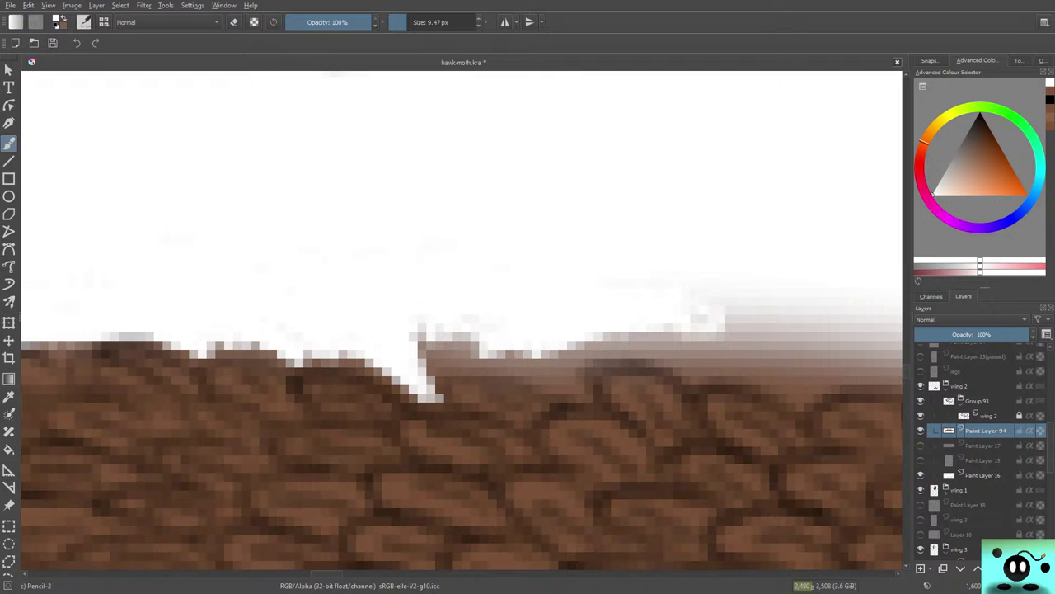
{"action": "key", "text": "e"}
{"action": "left_click_drag", "start_coordinate": [422, 334], "coordinate": [426, 391]}
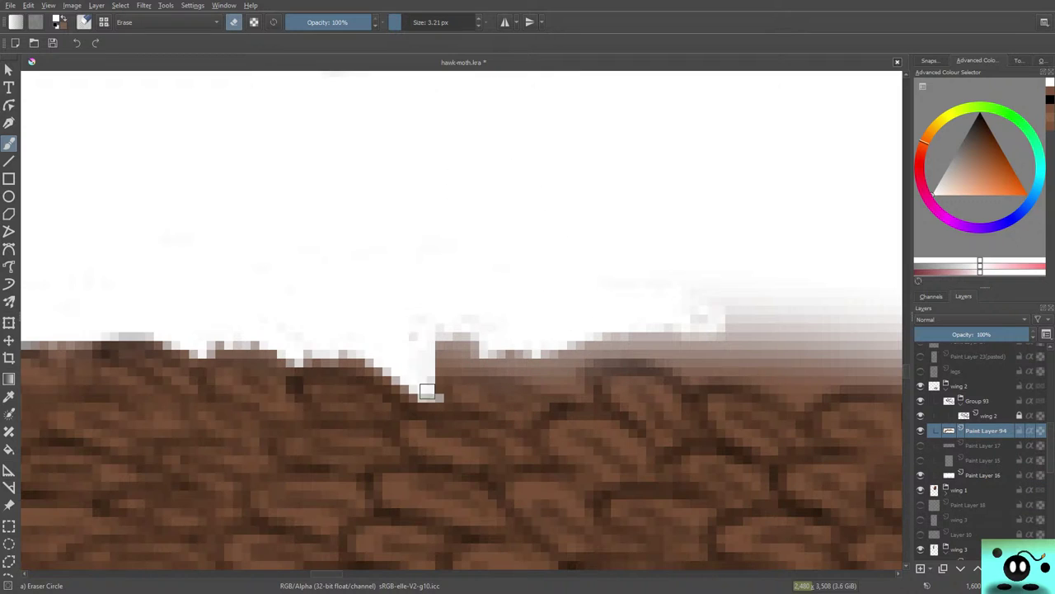
{"action": "mouse_move", "coordinate": [431, 337]}
{"action": "left_mouse_down"}
{"action": "mouse_move", "coordinate": [471, 355]}
{"action": "mouse_move", "coordinate": [499, 344]}
{"action": "mouse_move", "coordinate": [552, 375]}
{"action": "mouse_move", "coordinate": [550, 353]}
{"action": "mouse_move", "coordinate": [572, 372]}
{"action": "mouse_move", "coordinate": [587, 330]}
{"action": "left_mouse_up"}
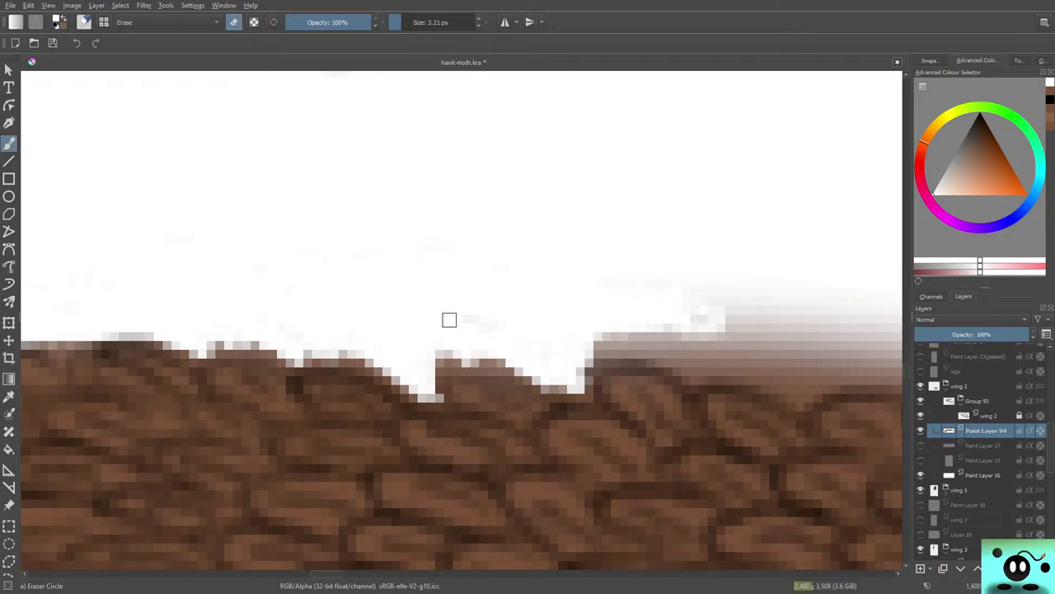
{"action": "mouse_move", "coordinate": [449, 320]}
{"action": "left_mouse_down"}
{"action": "mouse_move", "coordinate": [435, 306]}
{"action": "mouse_move", "coordinate": [464, 335]}
{"action": "mouse_move", "coordinate": [448, 338]}
{"action": "mouse_move", "coordinate": [437, 362]}
{"action": "left_mouse_up"}
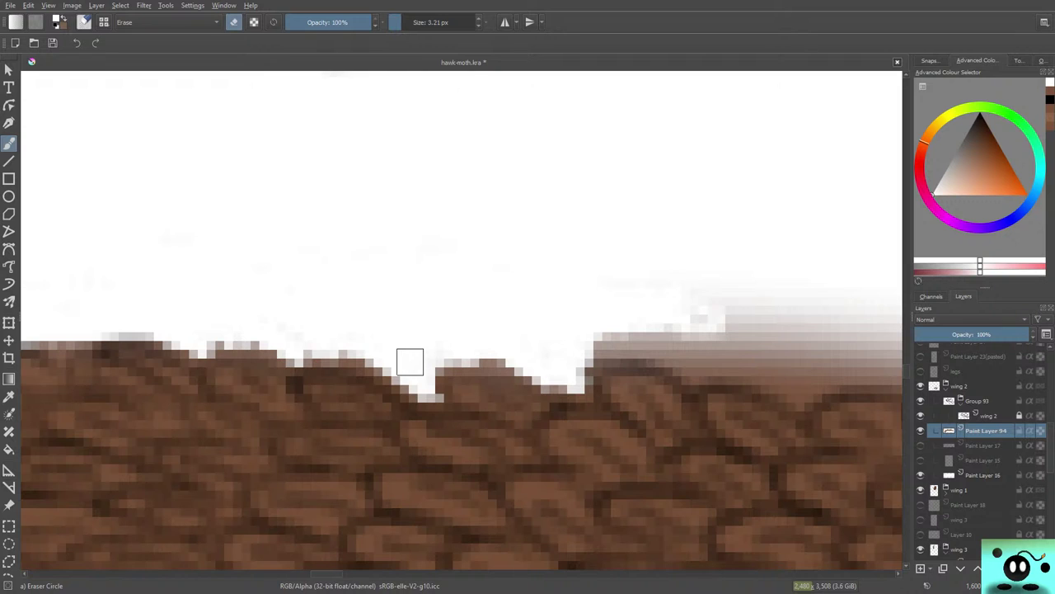
Enlarge the Eraser Circle to 13.35 px and erase the soft brown overspill along the middle stretch of the band's outer edge.
{"action": "scroll", "coordinate": [409, 361], "scroll_direction": "down", "scroll_amount": 5}
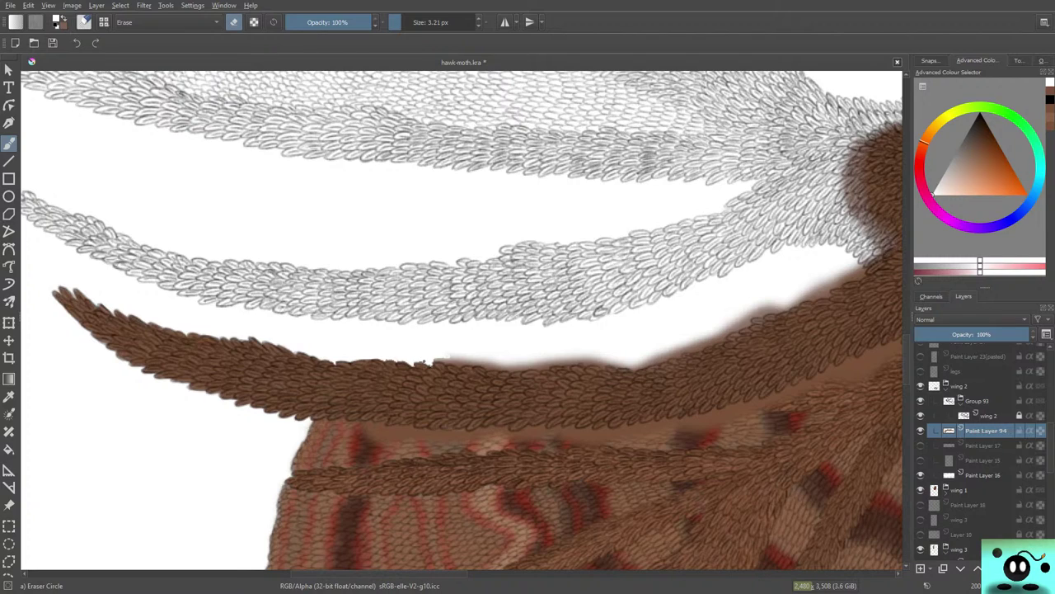
{"action": "right_click", "coordinate": [411, 355]}
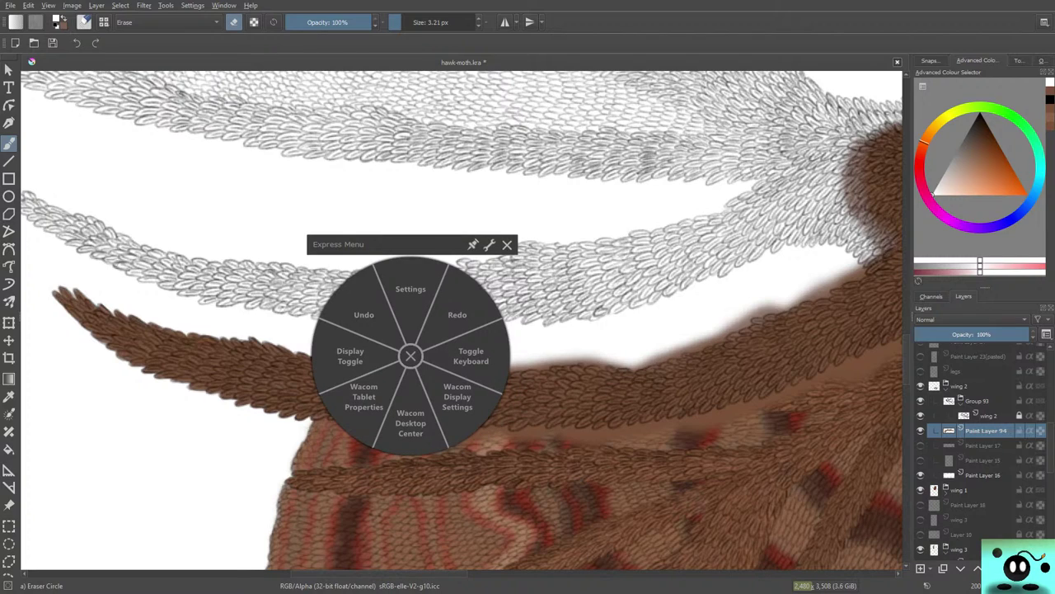
{"action": "left_click", "coordinate": [410, 356]}
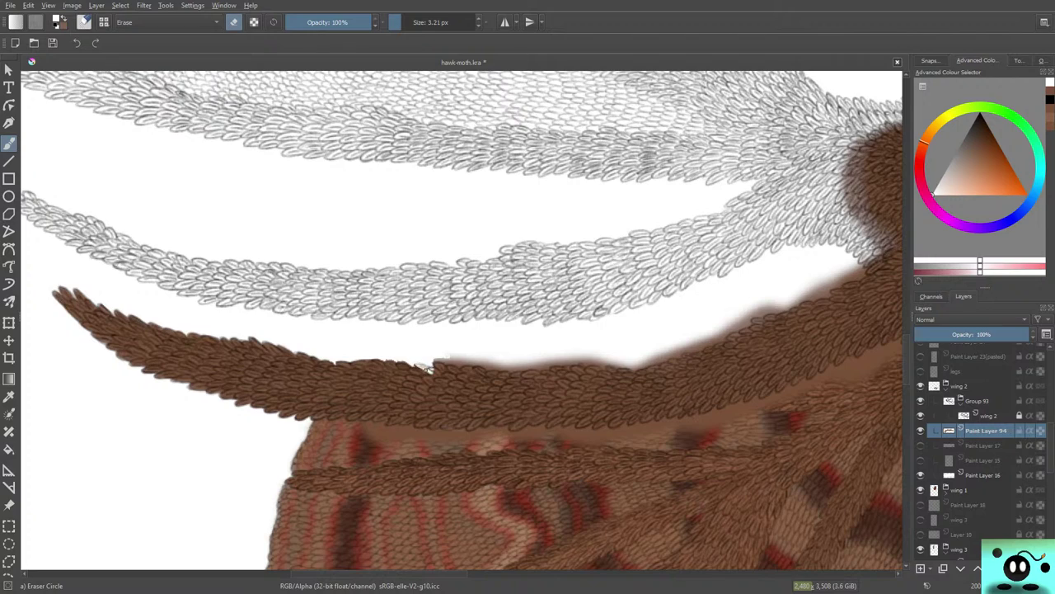
{"action": "left_click_drag", "start_coordinate": [404, 22], "coordinate": [409, 22]}
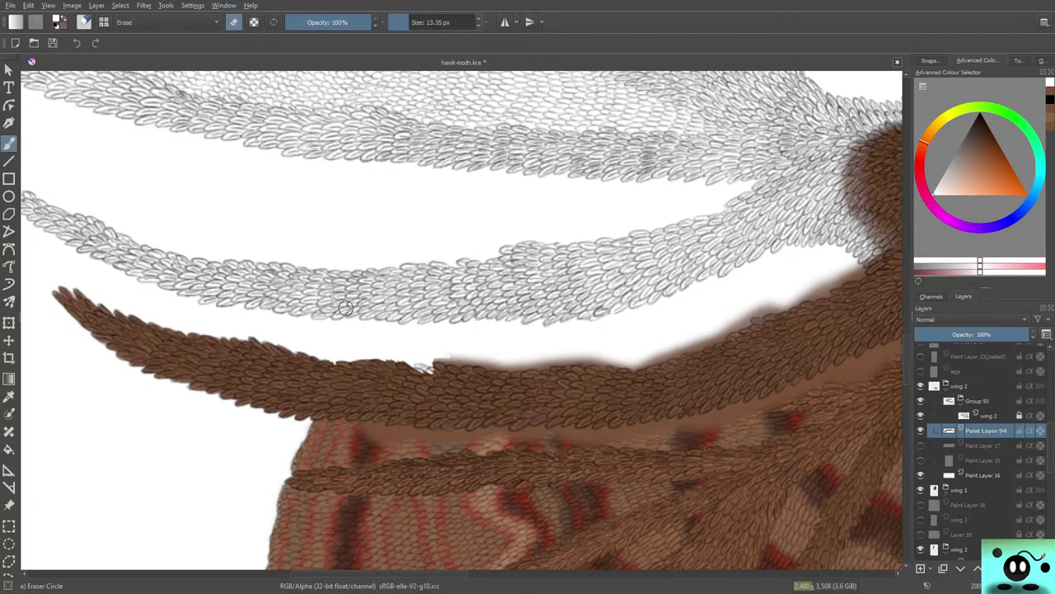
{"action": "mouse_move", "coordinate": [333, 364]}
{"action": "left_mouse_down"}
{"action": "mouse_move", "coordinate": [480, 367]}
{"action": "mouse_move", "coordinate": [415, 365]}
{"action": "mouse_move", "coordinate": [575, 355]}
{"action": "mouse_move", "coordinate": [620, 370]}
{"action": "mouse_move", "coordinate": [611, 366]}
{"action": "mouse_move", "coordinate": [647, 365]}
{"action": "mouse_move", "coordinate": [770, 311]}
{"action": "mouse_move", "coordinate": [663, 345]}
{"action": "left_mouse_up"}
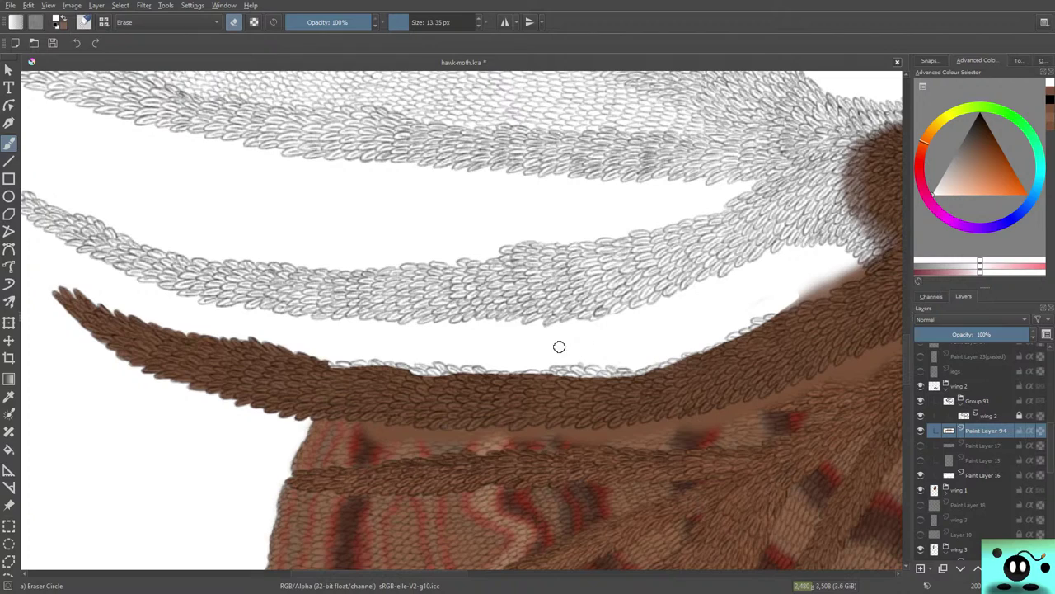
{"action": "left_click_drag", "start_coordinate": [506, 370], "coordinate": [475, 381]}
Swap the foreground colour to brown and erase the remaining overspill along the band's edge near the wing base with the 13.35 px Eraser Circle.
{"action": "key", "text": "slash"}
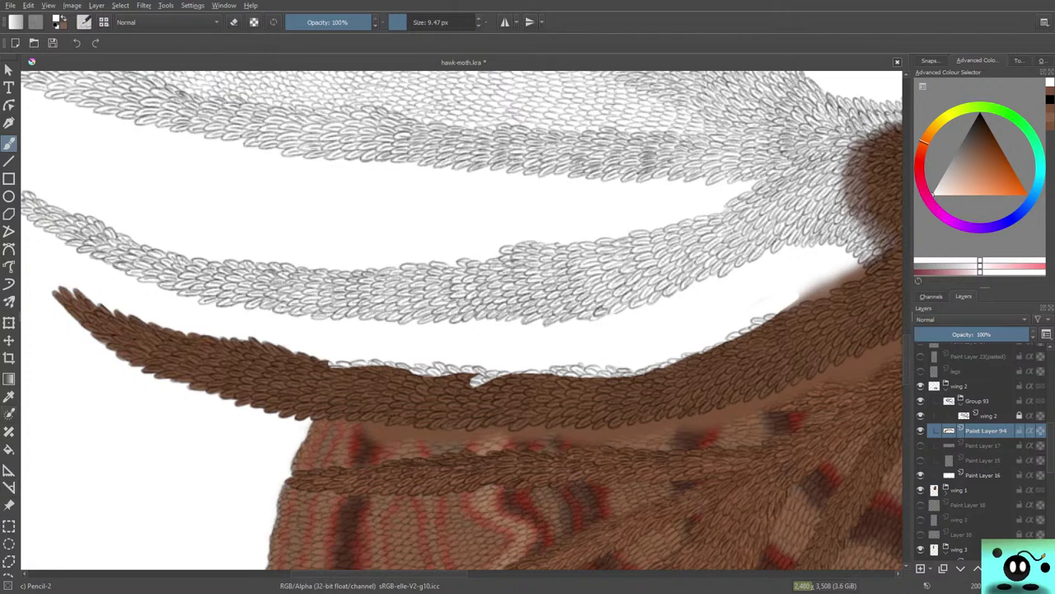
{"action": "key", "text": "p"}
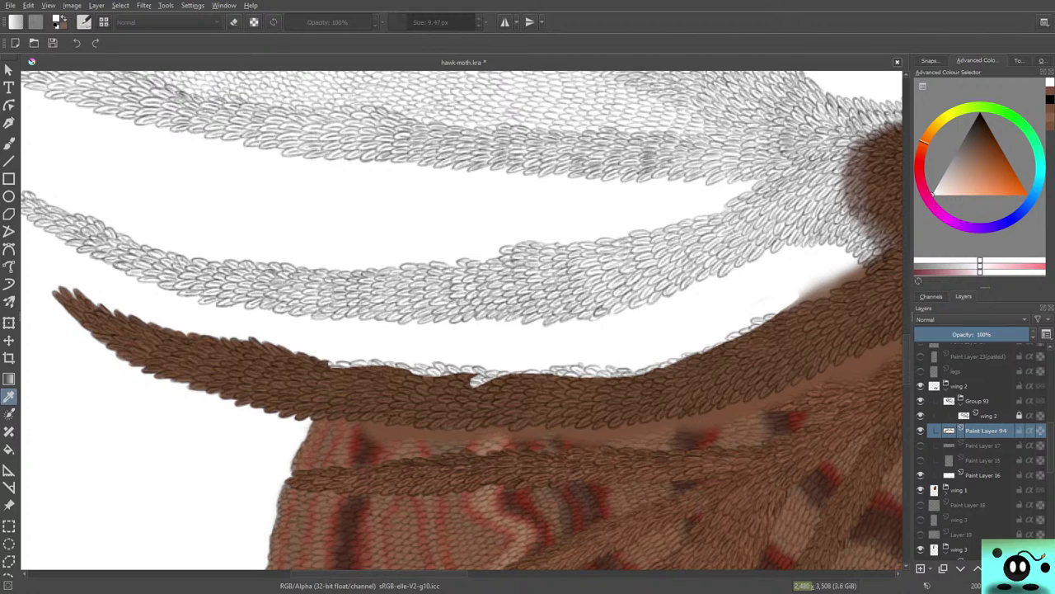
{"action": "key", "text": "x"}
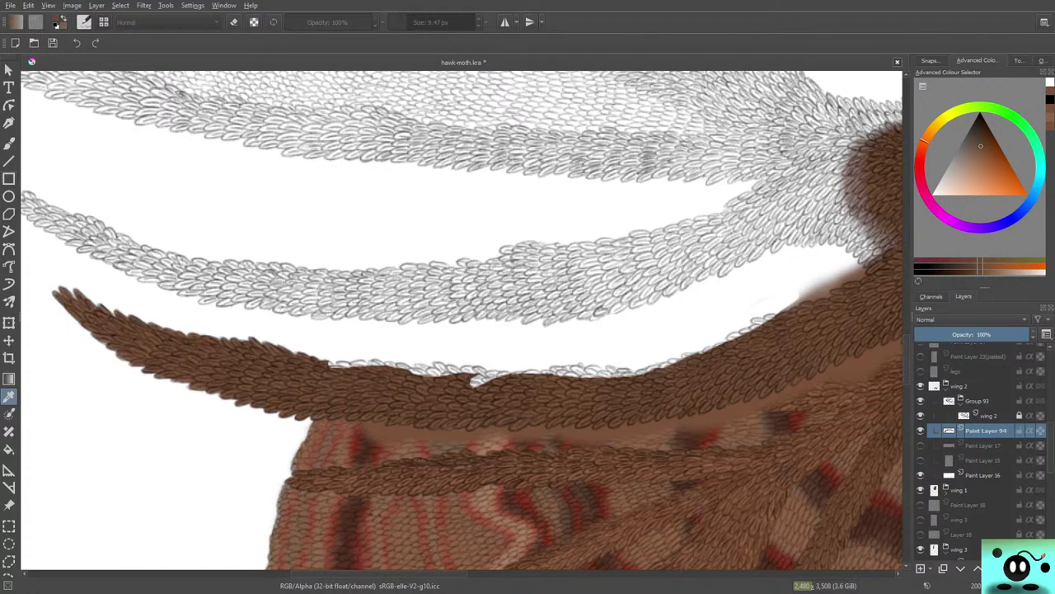
{"action": "key", "text": "b"}
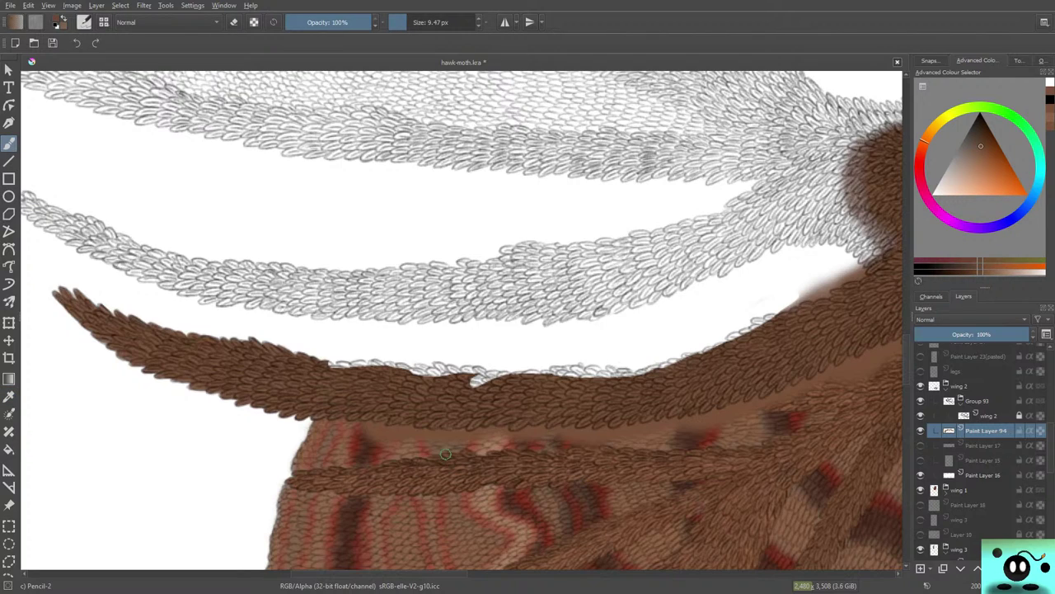
{"action": "key", "text": "e"}
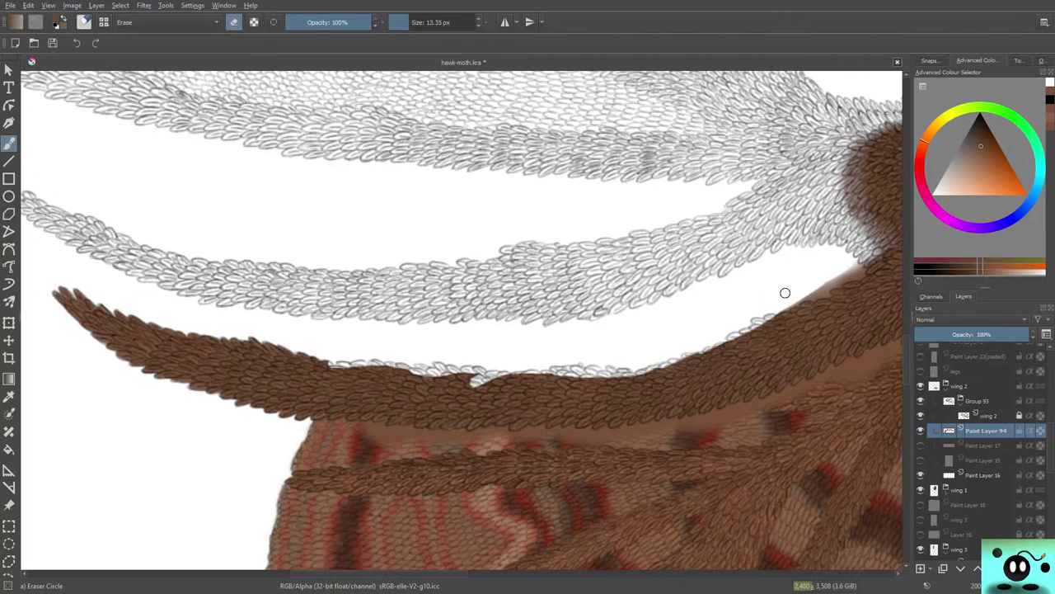
{"action": "mouse_move", "coordinate": [785, 293]}
{"action": "left_mouse_down"}
{"action": "mouse_move", "coordinate": [843, 276]}
{"action": "mouse_move", "coordinate": [782, 307]}
{"action": "mouse_move", "coordinate": [878, 269]}
{"action": "mouse_move", "coordinate": [856, 274]}
{"action": "mouse_move", "coordinate": [889, 253]}
{"action": "mouse_move", "coordinate": [759, 319]}
{"action": "mouse_move", "coordinate": [862, 273]}
{"action": "mouse_move", "coordinate": [844, 290]}
{"action": "mouse_move", "coordinate": [783, 316]}
{"action": "mouse_move", "coordinate": [729, 323]}
{"action": "left_mouse_up"}
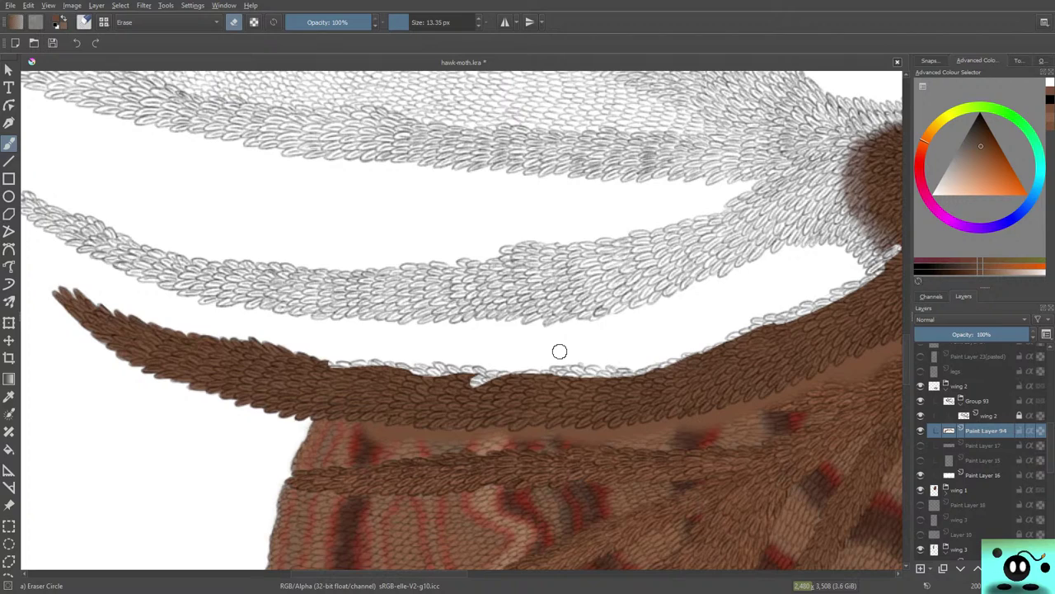
Fill the white notch in the band's outer edge with brown on Paint Layer 94, using the 9.47 px Pencil-2 brush.
{"action": "left_click", "coordinate": [986, 475]}
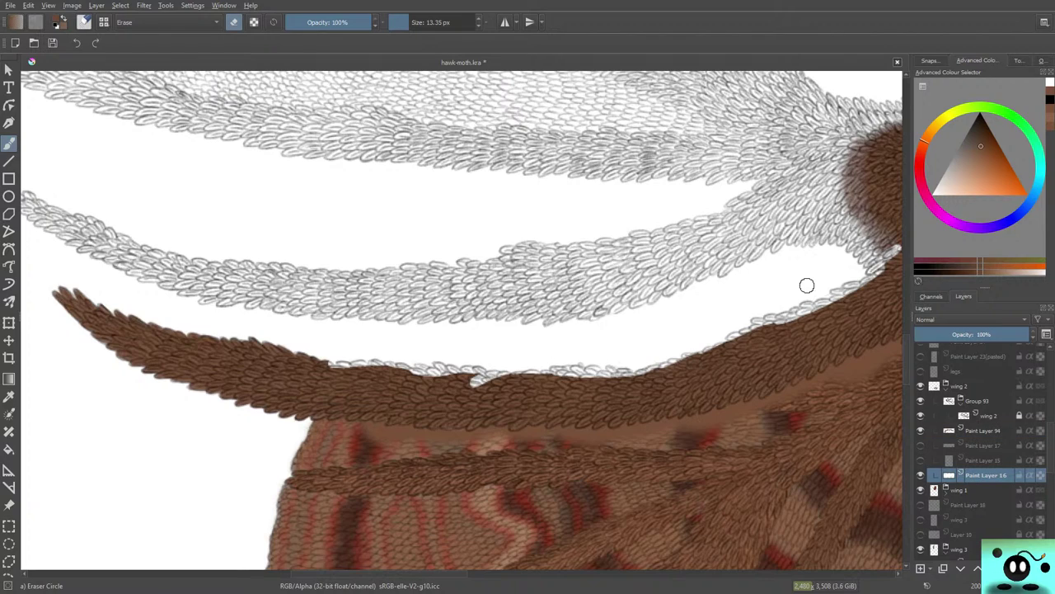
{"action": "key", "text": "slash"}
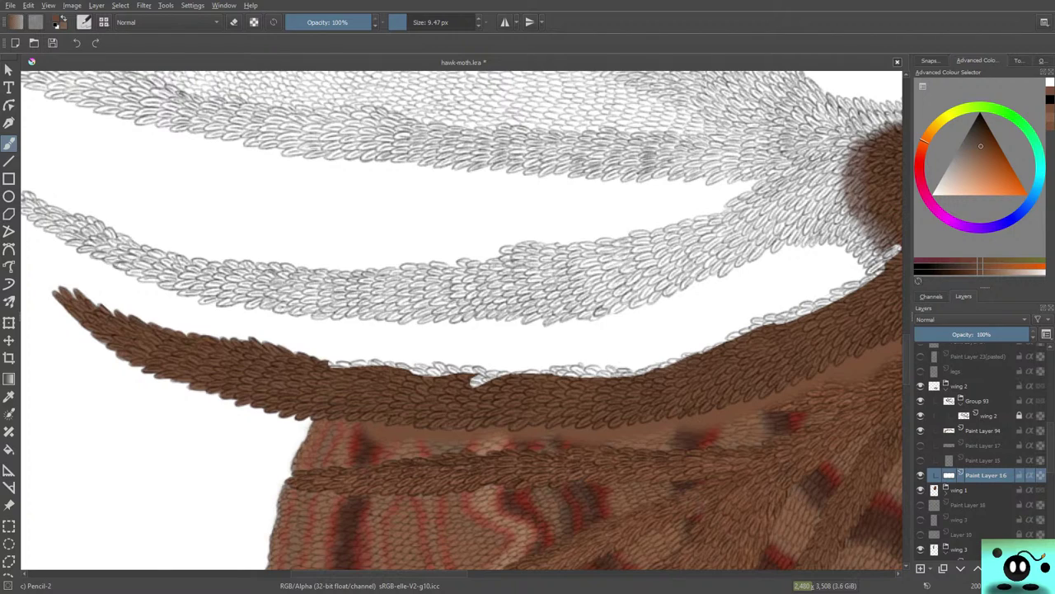
{"action": "left_click", "coordinate": [986, 430]}
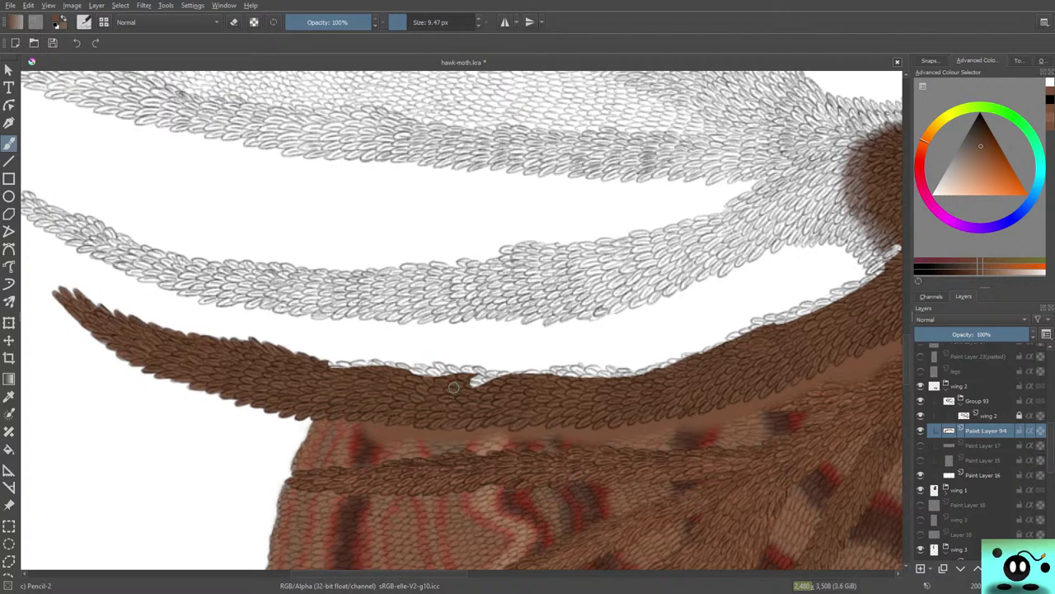
{"action": "mouse_move", "coordinate": [474, 386]}
{"action": "left_mouse_down"}
{"action": "mouse_move", "coordinate": [468, 382]}
{"action": "mouse_move", "coordinate": [488, 378]}
{"action": "left_mouse_up"}
Sample the band's brown and fill the white scales along the left stretch of its upper edge with the 9.47 px Pencil-2 brush.
{"action": "scroll", "coordinate": [408, 392], "scroll_direction": "up", "scroll_amount": 5}
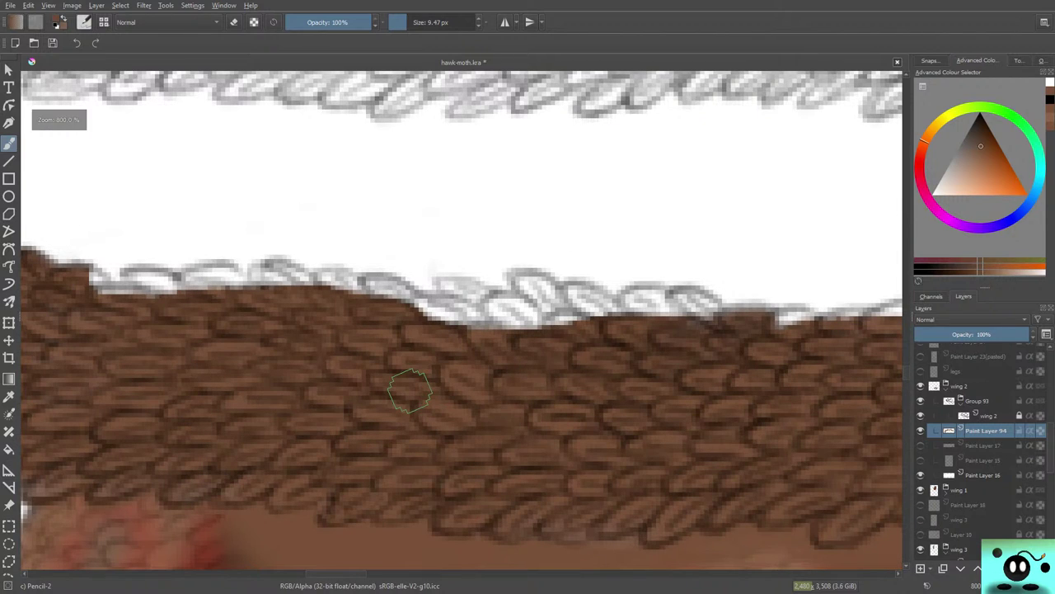
{"action": "left_click", "coordinate": [8, 396]}
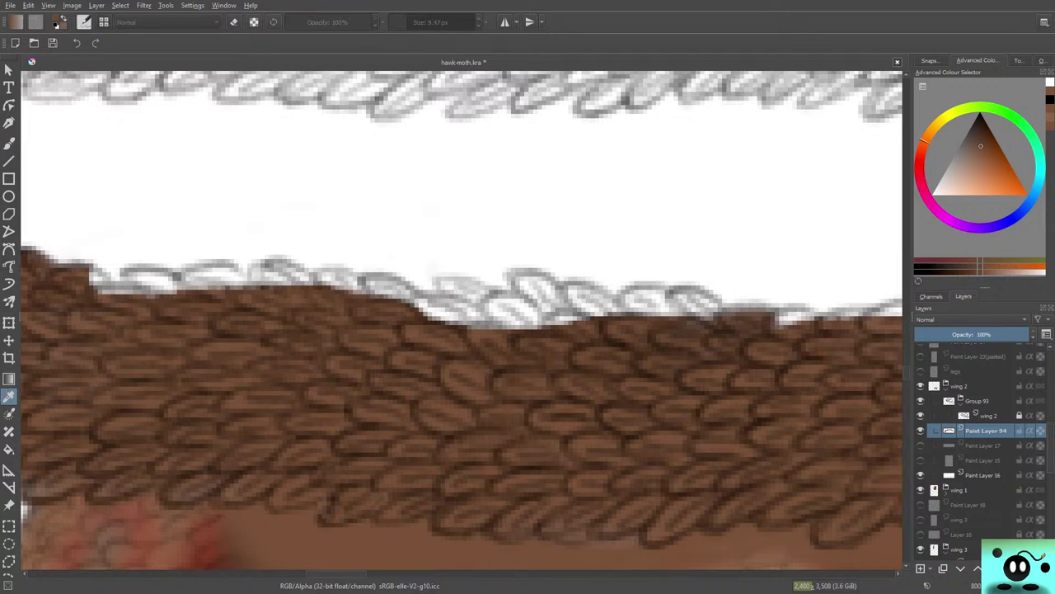
{"action": "key", "text": "l"}
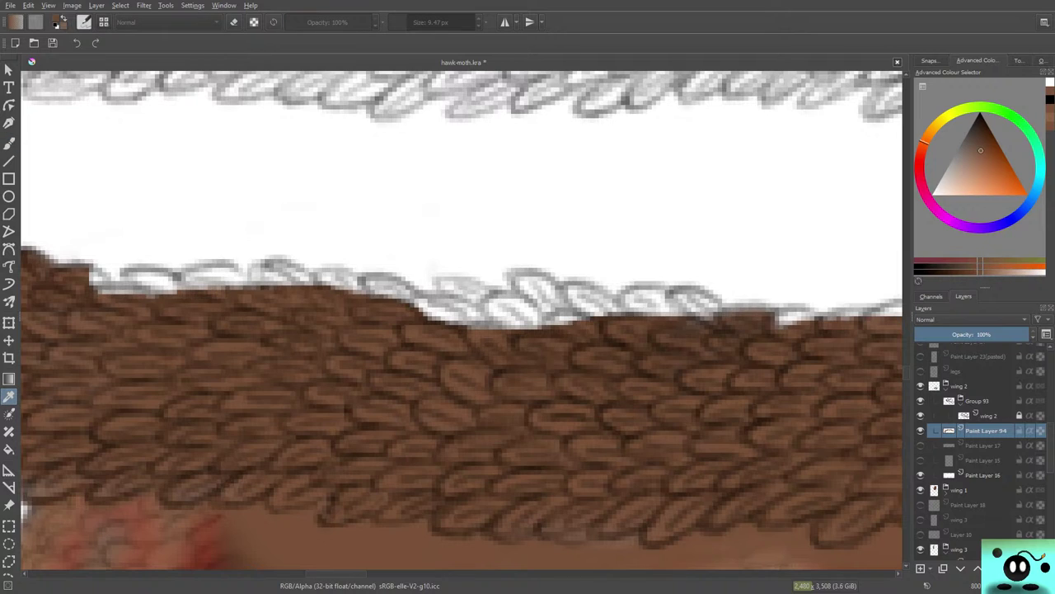
{"action": "left_click", "coordinate": [9, 143]}
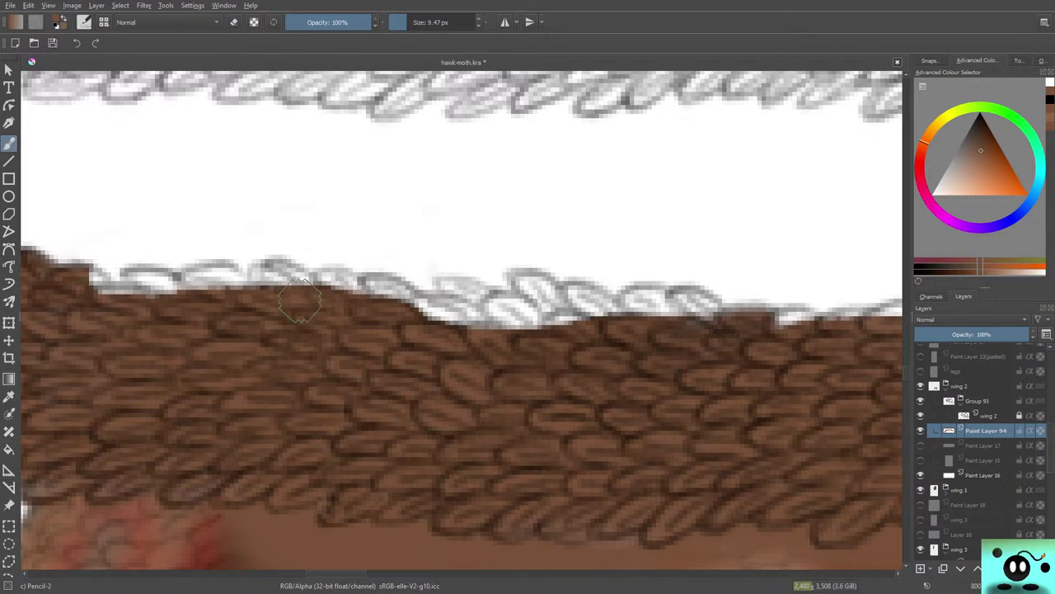
{"action": "mouse_move", "coordinate": [278, 280]}
{"action": "left_mouse_down"}
{"action": "mouse_move", "coordinate": [307, 286]}
{"action": "mouse_move", "coordinate": [274, 274]}
{"action": "mouse_move", "coordinate": [305, 284]}
{"action": "mouse_move", "coordinate": [193, 276]}
{"action": "mouse_move", "coordinate": [245, 283]}
{"action": "mouse_move", "coordinate": [193, 282]}
{"action": "mouse_move", "coordinate": [231, 288]}
{"action": "mouse_move", "coordinate": [190, 274]}
{"action": "mouse_move", "coordinate": [146, 290]}
{"action": "mouse_move", "coordinate": [185, 293]}
{"action": "mouse_move", "coordinate": [126, 276]}
{"action": "mouse_move", "coordinate": [135, 293]}
{"action": "mouse_move", "coordinate": [85, 277]}
{"action": "left_mouse_up"}
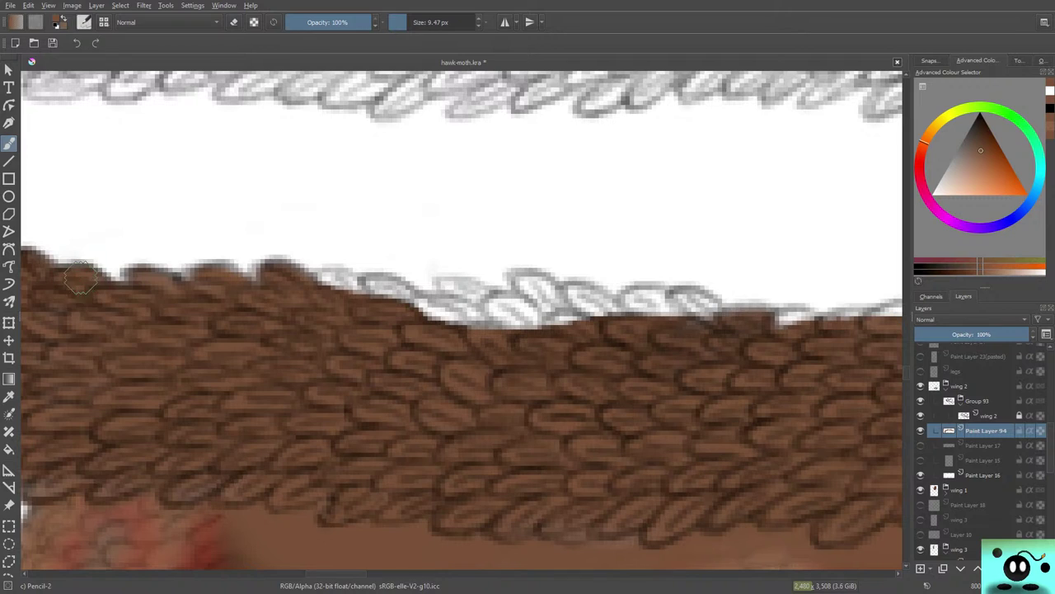
{"action": "mouse_move", "coordinate": [376, 289]}
{"action": "left_mouse_down"}
{"action": "mouse_move", "coordinate": [323, 295]}
{"action": "mouse_move", "coordinate": [336, 284]}
{"action": "mouse_move", "coordinate": [391, 307]}
{"action": "mouse_move", "coordinate": [414, 302]}
{"action": "mouse_move", "coordinate": [371, 279]}
{"action": "mouse_move", "coordinate": [401, 303]}
{"action": "mouse_move", "coordinate": [427, 304]}
{"action": "mouse_move", "coordinate": [448, 274]}
{"action": "mouse_move", "coordinate": [457, 329]}
{"action": "mouse_move", "coordinate": [435, 312]}
{"action": "mouse_move", "coordinate": [432, 298]}
{"action": "mouse_move", "coordinate": [439, 320]}
{"action": "mouse_move", "coordinate": [464, 316]}
{"action": "mouse_move", "coordinate": [401, 312]}
{"action": "mouse_move", "coordinate": [418, 294]}
{"action": "mouse_move", "coordinate": [345, 289]}
{"action": "mouse_move", "coordinate": [288, 267]}
{"action": "mouse_move", "coordinate": [336, 290]}
{"action": "left_mouse_up"}
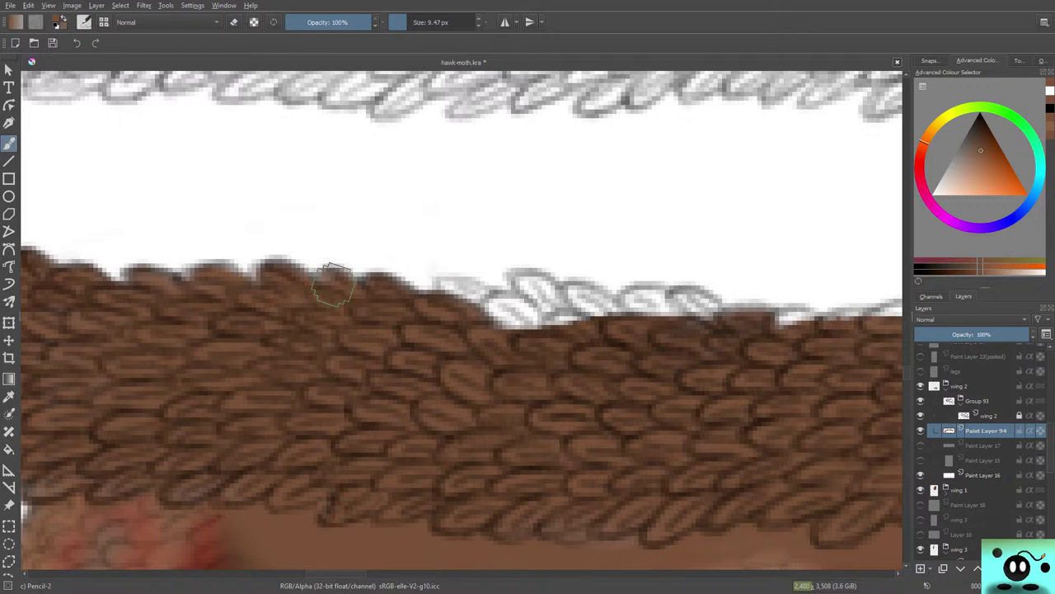
{"action": "mouse_move", "coordinate": [522, 337]}
{"action": "left_mouse_down"}
{"action": "mouse_move", "coordinate": [523, 304]}
{"action": "mouse_move", "coordinate": [504, 299]}
{"action": "mouse_move", "coordinate": [521, 329]}
{"action": "mouse_move", "coordinate": [490, 301]}
{"action": "mouse_move", "coordinate": [524, 318]}
{"action": "mouse_move", "coordinate": [525, 328]}
{"action": "mouse_move", "coordinate": [448, 284]}
{"action": "mouse_move", "coordinate": [475, 302]}
{"action": "left_mouse_up"}
{"action": "mouse_move", "coordinate": [526, 330]}
{"action": "left_mouse_down"}
{"action": "mouse_move", "coordinate": [538, 295]}
{"action": "mouse_move", "coordinate": [581, 330]}
{"action": "mouse_move", "coordinate": [553, 316]}
{"action": "mouse_move", "coordinate": [573, 314]}
{"action": "mouse_move", "coordinate": [571, 304]}
{"action": "mouse_move", "coordinate": [521, 280]}
{"action": "mouse_move", "coordinate": [585, 325]}
{"action": "mouse_move", "coordinate": [569, 291]}
{"action": "mouse_move", "coordinate": [580, 309]}
{"action": "mouse_move", "coordinate": [606, 317]}
{"action": "left_mouse_up"}
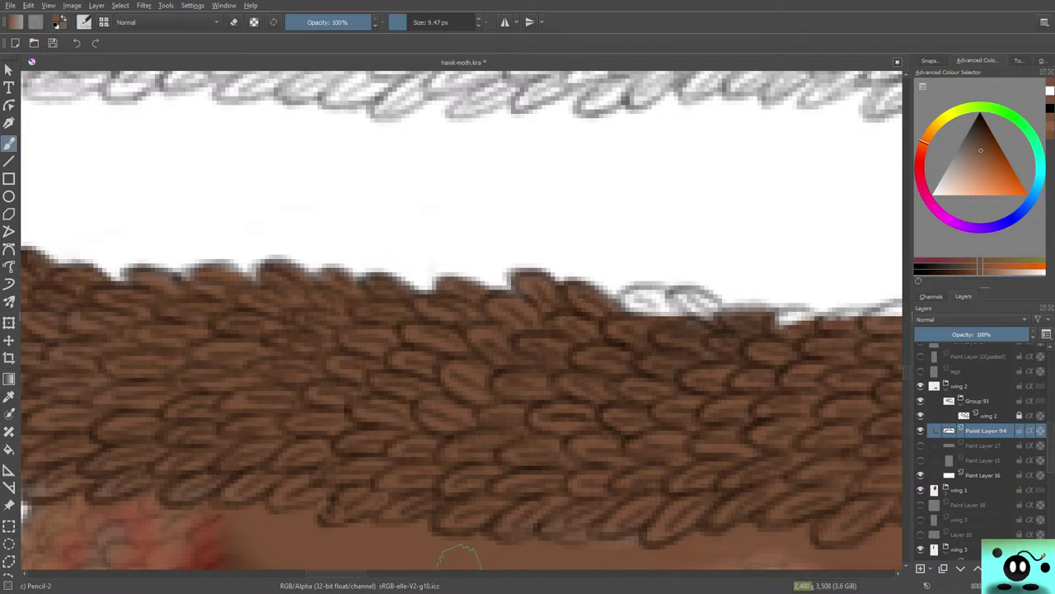
Fill the next white scales along the middle of the band's upper edge with brown on Paint Layer 94.
{"action": "mouse_move", "coordinate": [331, 573]}
{"action": "left_mouse_down"}
{"action": "mouse_move", "coordinate": [380, 571]}
{"action": "mouse_move", "coordinate": [358, 572]}
{"action": "left_mouse_up"}
{"action": "mouse_move", "coordinate": [255, 311]}
{"action": "left_mouse_down"}
{"action": "mouse_move", "coordinate": [294, 304]}
{"action": "mouse_move", "coordinate": [271, 298]}
{"action": "mouse_move", "coordinate": [297, 311]}
{"action": "mouse_move", "coordinate": [259, 306]}
{"action": "mouse_move", "coordinate": [311, 314]}
{"action": "mouse_move", "coordinate": [258, 304]}
{"action": "mouse_move", "coordinate": [263, 326]}
{"action": "mouse_move", "coordinate": [259, 293]}
{"action": "mouse_move", "coordinate": [319, 317]}
{"action": "mouse_move", "coordinate": [294, 296]}
{"action": "mouse_move", "coordinate": [319, 298]}
{"action": "mouse_move", "coordinate": [341, 316]}
{"action": "mouse_move", "coordinate": [307, 307]}
{"action": "left_mouse_up"}
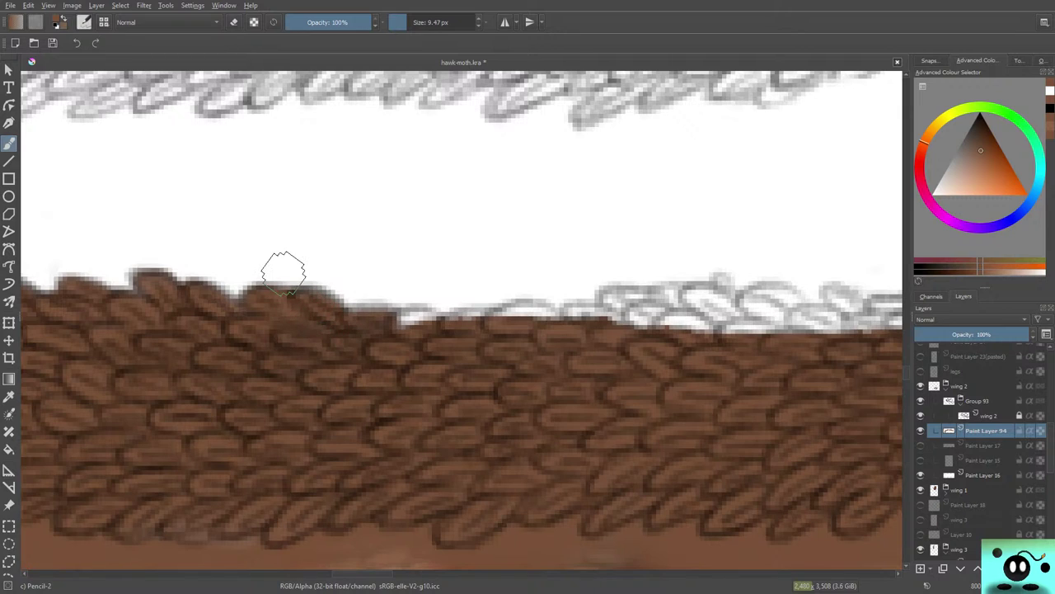
{"action": "left_click_drag", "start_coordinate": [408, 318], "coordinate": [398, 324]}
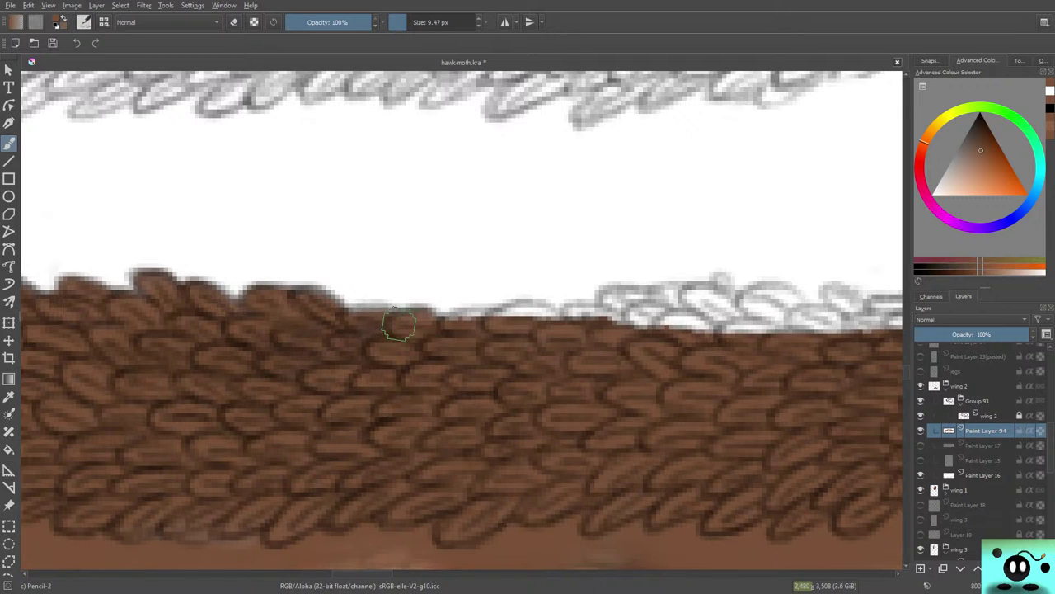
{"action": "mouse_move", "coordinate": [467, 323]}
{"action": "left_mouse_down"}
{"action": "mouse_move", "coordinate": [512, 329]}
{"action": "mouse_move", "coordinate": [515, 313]}
{"action": "mouse_move", "coordinate": [503, 321]}
{"action": "mouse_move", "coordinate": [549, 321]}
{"action": "mouse_move", "coordinate": [505, 318]}
{"action": "left_mouse_up"}
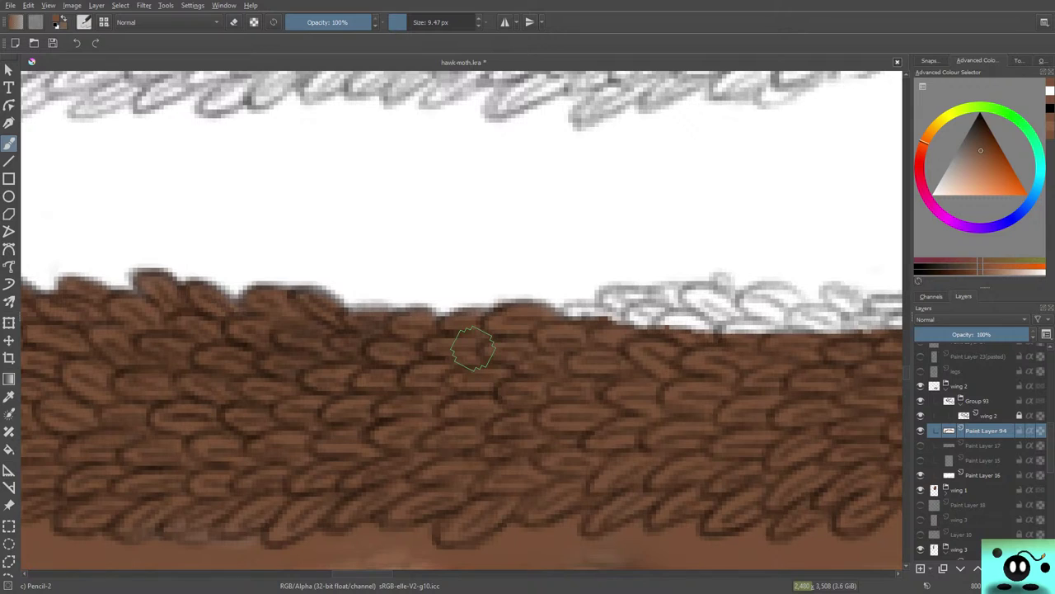
{"action": "mouse_move", "coordinate": [610, 307]}
{"action": "left_mouse_down"}
{"action": "mouse_move", "coordinate": [567, 311]}
{"action": "mouse_move", "coordinate": [702, 327]}
{"action": "mouse_move", "coordinate": [606, 313]}
{"action": "mouse_move", "coordinate": [642, 290]}
{"action": "mouse_move", "coordinate": [640, 321]}
{"action": "mouse_move", "coordinate": [663, 325]}
{"action": "mouse_move", "coordinate": [669, 309]}
{"action": "mouse_move", "coordinate": [643, 299]}
{"action": "mouse_move", "coordinate": [687, 288]}
{"action": "mouse_move", "coordinate": [617, 298]}
{"action": "mouse_move", "coordinate": [631, 307]}
{"action": "mouse_move", "coordinate": [609, 297]}
{"action": "mouse_move", "coordinate": [617, 314]}
{"action": "mouse_move", "coordinate": [665, 291]}
{"action": "left_mouse_up"}
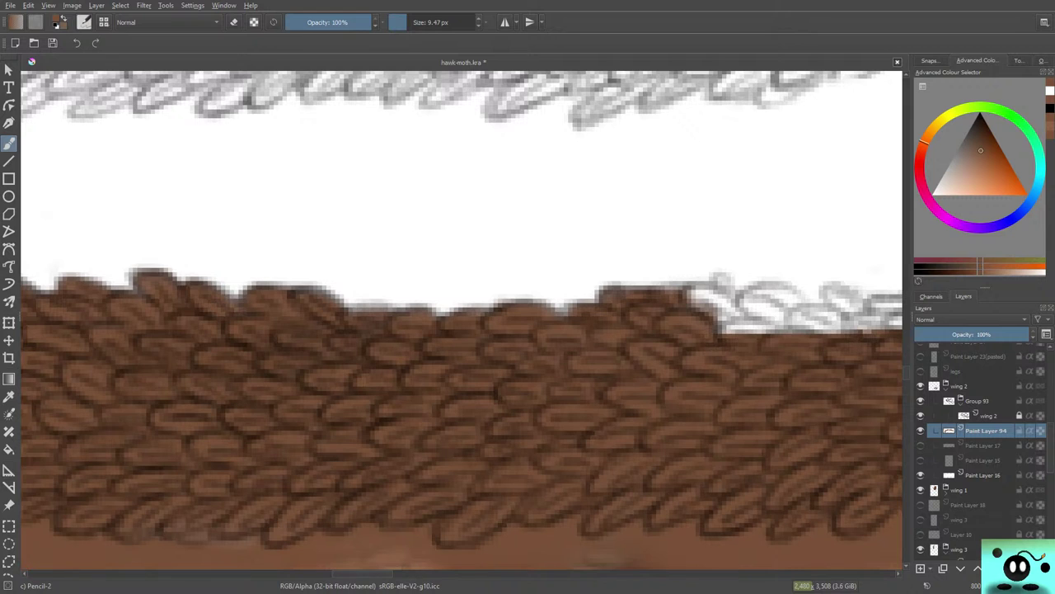
Fill the white scales around the dip in the band's upper edge and along the start of its rise with brown.
{"action": "mouse_move", "coordinate": [362, 573]}
{"action": "left_mouse_down"}
{"action": "mouse_move", "coordinate": [394, 573]}
{"action": "mouse_move", "coordinate": [381, 573]}
{"action": "left_mouse_up"}
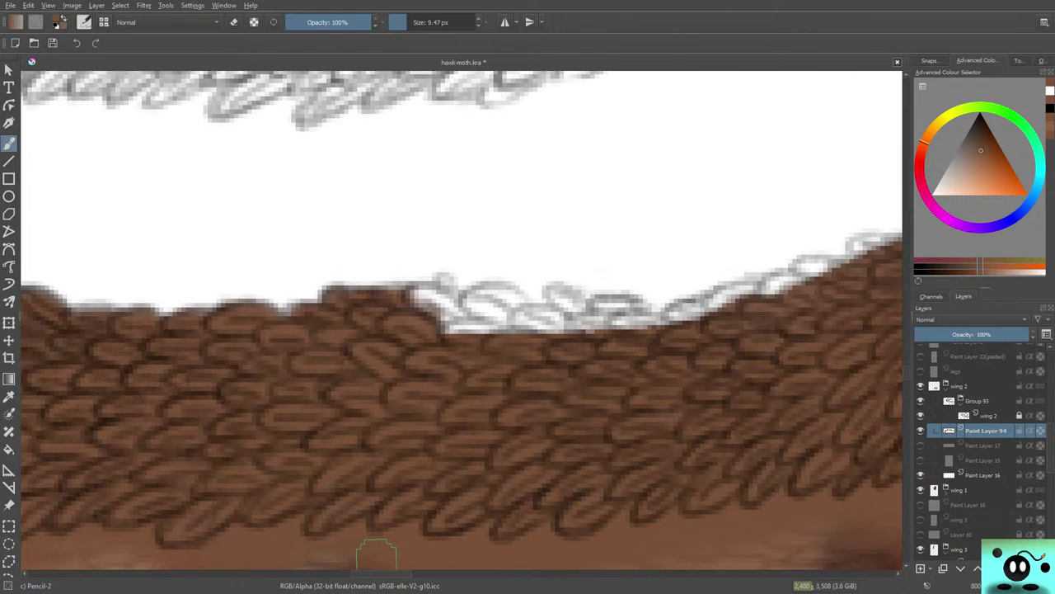
{"action": "mouse_move", "coordinate": [456, 329]}
{"action": "left_mouse_down"}
{"action": "mouse_move", "coordinate": [498, 323]}
{"action": "mouse_move", "coordinate": [413, 293]}
{"action": "mouse_move", "coordinate": [474, 326]}
{"action": "mouse_move", "coordinate": [433, 301]}
{"action": "mouse_move", "coordinate": [447, 275]}
{"action": "mouse_move", "coordinate": [449, 292]}
{"action": "mouse_move", "coordinate": [478, 311]}
{"action": "mouse_move", "coordinate": [491, 316]}
{"action": "mouse_move", "coordinate": [487, 306]}
{"action": "mouse_move", "coordinate": [550, 337]}
{"action": "mouse_move", "coordinate": [520, 318]}
{"action": "mouse_move", "coordinate": [577, 318]}
{"action": "mouse_move", "coordinate": [511, 309]}
{"action": "mouse_move", "coordinate": [532, 320]}
{"action": "mouse_move", "coordinate": [486, 284]}
{"action": "mouse_move", "coordinate": [508, 303]}
{"action": "mouse_move", "coordinate": [567, 290]}
{"action": "mouse_move", "coordinate": [585, 322]}
{"action": "mouse_move", "coordinate": [552, 333]}
{"action": "left_mouse_up"}
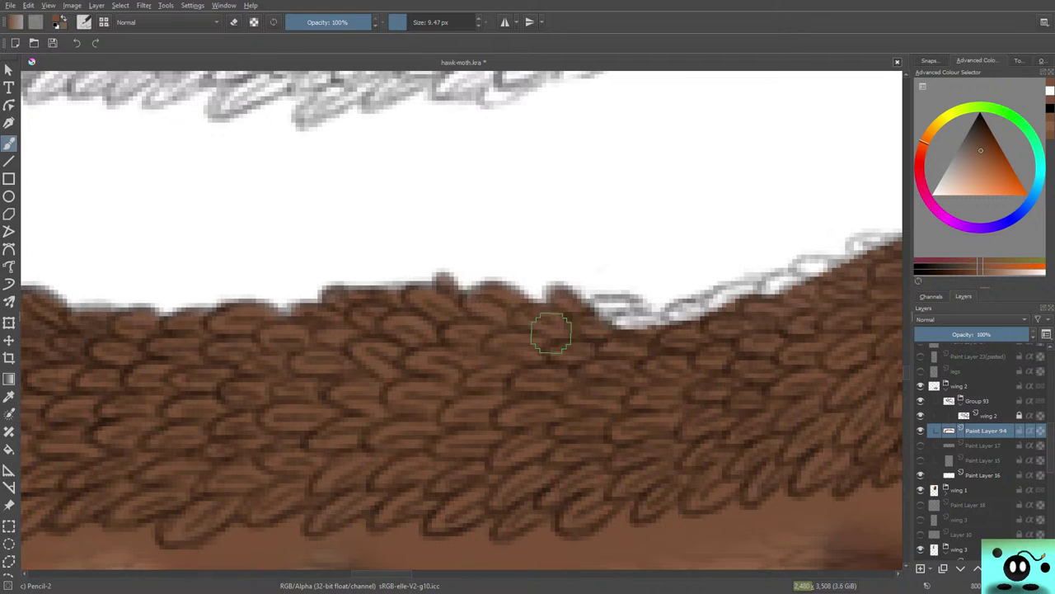
{"action": "left_click_drag", "start_coordinate": [397, 573], "coordinate": [415, 573]}
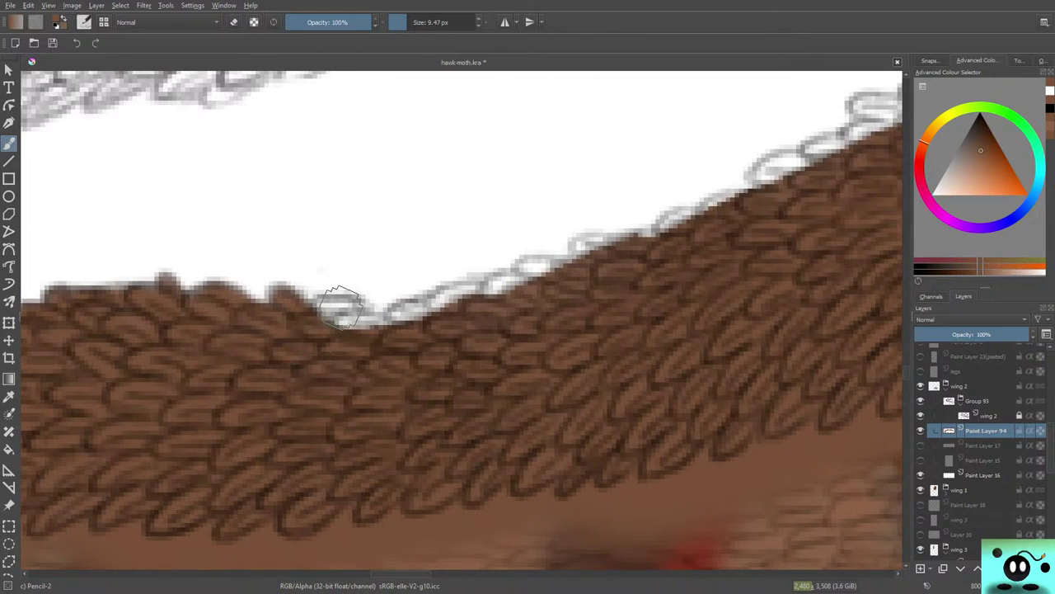
{"action": "mouse_move", "coordinate": [340, 307]}
{"action": "left_mouse_down"}
{"action": "mouse_move", "coordinate": [365, 311]}
{"action": "mouse_move", "coordinate": [341, 325]}
{"action": "left_mouse_up"}
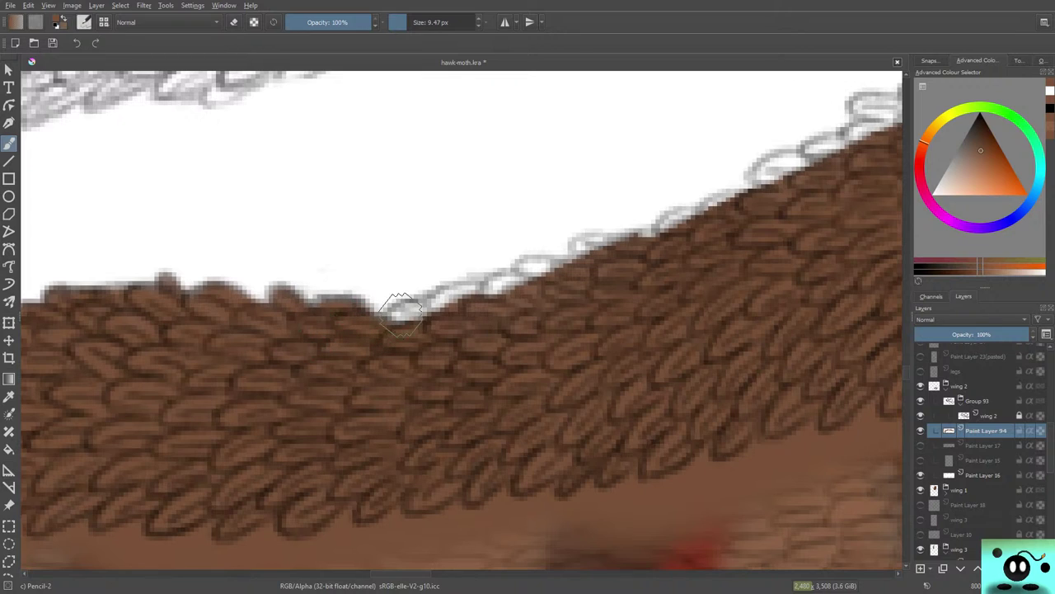
{"action": "mouse_move", "coordinate": [401, 313]}
{"action": "left_mouse_down"}
{"action": "mouse_move", "coordinate": [436, 307]}
{"action": "mouse_move", "coordinate": [419, 303]}
{"action": "mouse_move", "coordinate": [399, 325]}
{"action": "mouse_move", "coordinate": [452, 293]}
{"action": "mouse_move", "coordinate": [433, 307]}
{"action": "mouse_move", "coordinate": [551, 264]}
{"action": "mouse_move", "coordinate": [524, 268]}
{"action": "mouse_move", "coordinate": [526, 256]}
{"action": "mouse_move", "coordinate": [533, 268]}
{"action": "mouse_move", "coordinate": [555, 268]}
{"action": "mouse_move", "coordinate": [597, 248]}
{"action": "mouse_move", "coordinate": [565, 231]}
{"action": "mouse_move", "coordinate": [649, 214]}
{"action": "mouse_move", "coordinate": [609, 245]}
{"action": "mouse_move", "coordinate": [628, 242]}
{"action": "mouse_move", "coordinate": [624, 229]}
{"action": "mouse_move", "coordinate": [671, 229]}
{"action": "left_mouse_up"}
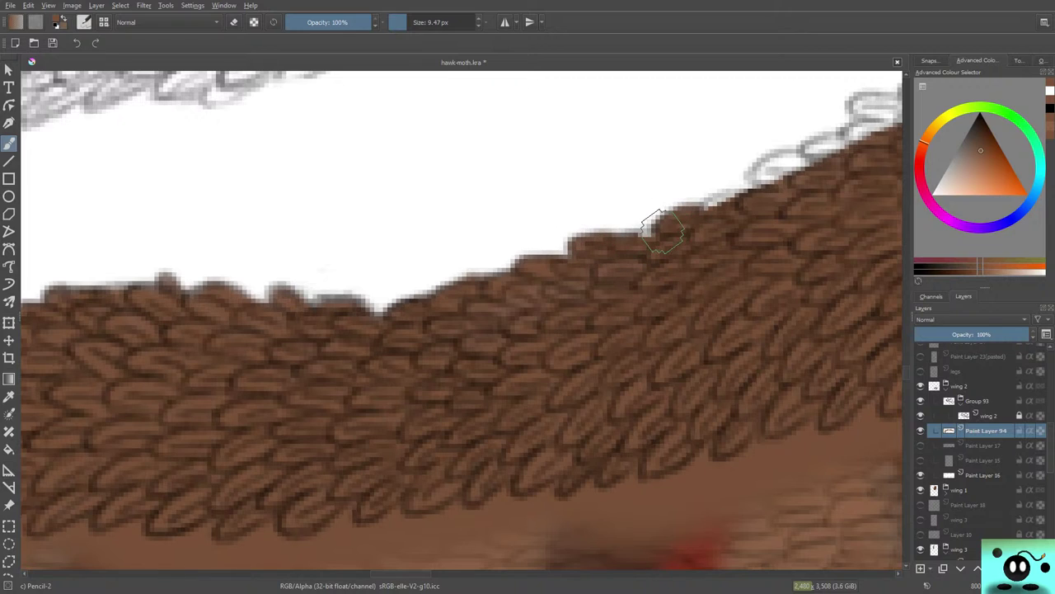
Continue filling the white scales along the rising part of the band's upper edge with the 9.47 px Pencil-2 brush.
{"action": "left_click_drag", "start_coordinate": [405, 573], "coordinate": [421, 573]}
{"action": "mouse_move", "coordinate": [423, 244]}
{"action": "left_mouse_down"}
{"action": "mouse_move", "coordinate": [493, 187]}
{"action": "mouse_move", "coordinate": [504, 196]}
{"action": "mouse_move", "coordinate": [478, 217]}
{"action": "mouse_move", "coordinate": [572, 154]}
{"action": "mouse_move", "coordinate": [536, 168]}
{"action": "mouse_move", "coordinate": [572, 162]}
{"action": "mouse_move", "coordinate": [523, 185]}
{"action": "mouse_move", "coordinate": [648, 132]}
{"action": "left_mouse_up"}
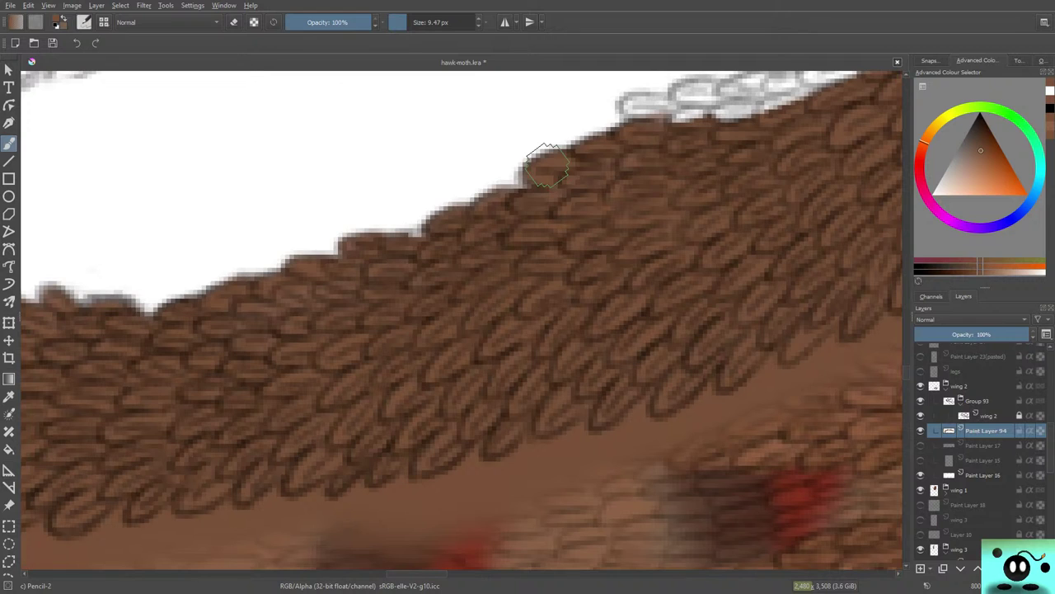
{"action": "left_click_drag", "start_coordinate": [905, 372], "coordinate": [906, 364]}
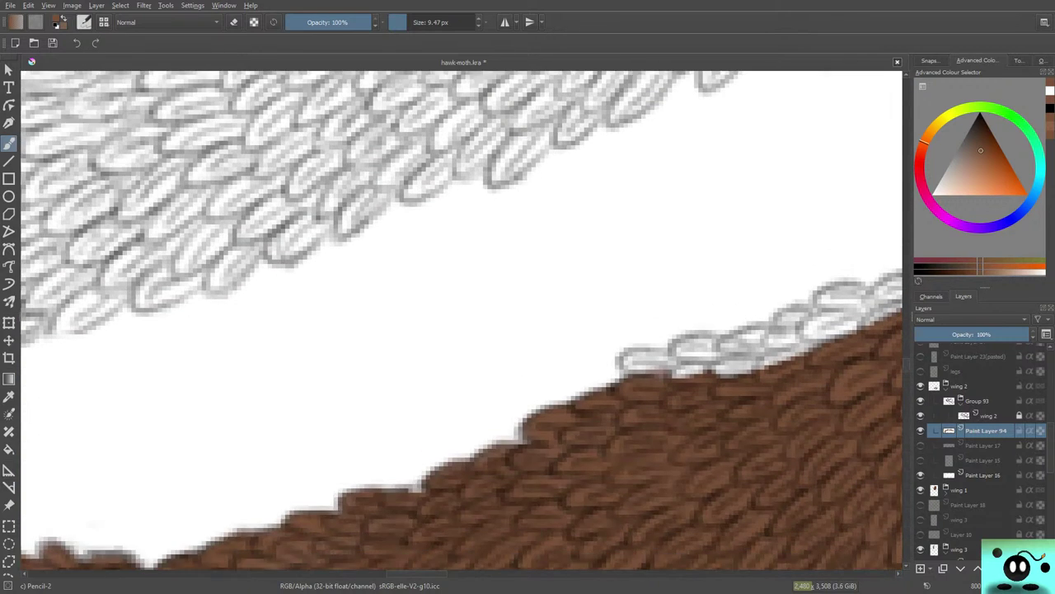
{"action": "mouse_move", "coordinate": [667, 363]}
{"action": "left_mouse_down"}
{"action": "mouse_move", "coordinate": [635, 360]}
{"action": "mouse_move", "coordinate": [678, 372]}
{"action": "mouse_move", "coordinate": [718, 361]}
{"action": "mouse_move", "coordinate": [658, 371]}
{"action": "mouse_move", "coordinate": [651, 354]}
{"action": "mouse_move", "coordinate": [718, 350]}
{"action": "mouse_move", "coordinate": [676, 347]}
{"action": "mouse_move", "coordinate": [701, 350]}
{"action": "mouse_move", "coordinate": [697, 330]}
{"action": "mouse_move", "coordinate": [765, 337]}
{"action": "mouse_move", "coordinate": [710, 354]}
{"action": "mouse_move", "coordinate": [726, 354]}
{"action": "mouse_move", "coordinate": [727, 371]}
{"action": "mouse_move", "coordinate": [768, 357]}
{"action": "left_mouse_up"}
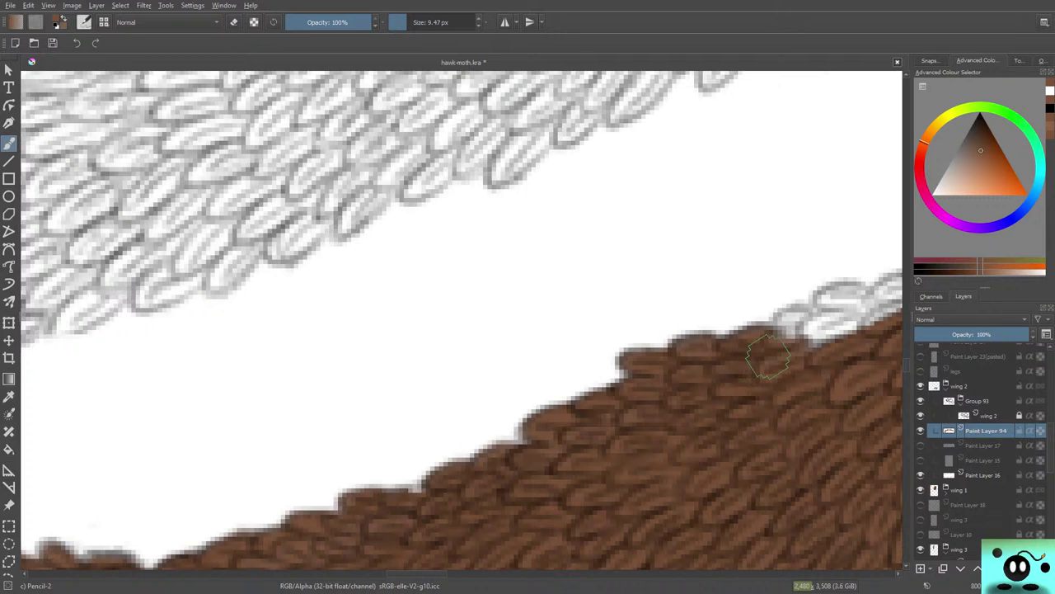
{"action": "mouse_move", "coordinate": [829, 319]}
{"action": "left_mouse_down"}
{"action": "mouse_move", "coordinate": [808, 337]}
{"action": "mouse_move", "coordinate": [858, 319]}
{"action": "mouse_move", "coordinate": [816, 334]}
{"action": "mouse_move", "coordinate": [797, 331]}
{"action": "mouse_move", "coordinate": [857, 315]}
{"action": "mouse_move", "coordinate": [785, 321]}
{"action": "mouse_move", "coordinate": [852, 299]}
{"action": "mouse_move", "coordinate": [836, 296]}
{"action": "mouse_move", "coordinate": [843, 315]}
{"action": "mouse_move", "coordinate": [875, 308]}
{"action": "mouse_move", "coordinate": [770, 353]}
{"action": "left_mouse_up"}
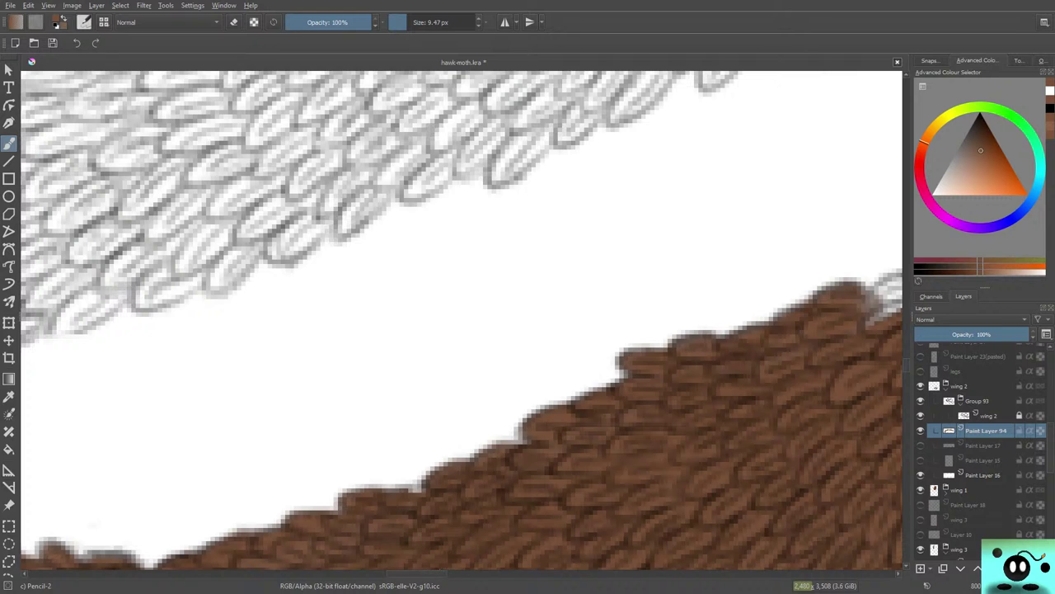
Fill the last white scales of the band's upper edge with brown up to the corner where it meets the wing base.
{"action": "left_click_drag", "start_coordinate": [416, 573], "coordinate": [449, 573]}
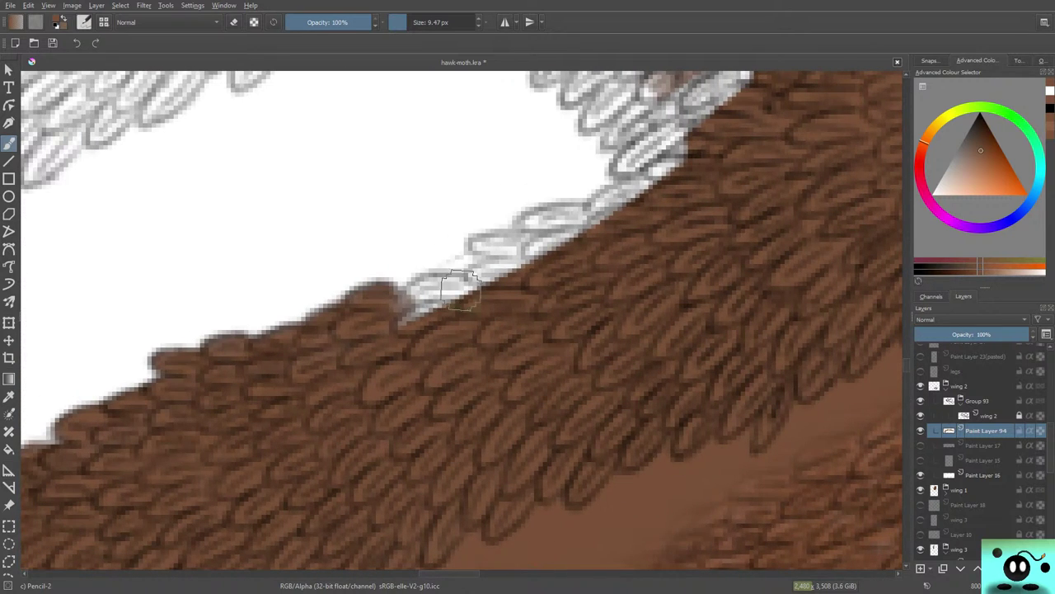
{"action": "mouse_move", "coordinate": [460, 291]}
{"action": "left_mouse_down"}
{"action": "mouse_move", "coordinate": [429, 297]}
{"action": "mouse_move", "coordinate": [474, 272]}
{"action": "mouse_move", "coordinate": [417, 305]}
{"action": "mouse_move", "coordinate": [424, 301]}
{"action": "mouse_move", "coordinate": [351, 318]}
{"action": "mouse_move", "coordinate": [482, 264]}
{"action": "mouse_move", "coordinate": [470, 238]}
{"action": "mouse_move", "coordinate": [527, 239]}
{"action": "mouse_move", "coordinate": [486, 249]}
{"action": "mouse_move", "coordinate": [443, 289]}
{"action": "left_mouse_up"}
{"action": "mouse_move", "coordinate": [565, 219]}
{"action": "left_mouse_down"}
{"action": "mouse_move", "coordinate": [550, 239]}
{"action": "mouse_move", "coordinate": [576, 215]}
{"action": "mouse_move", "coordinate": [529, 226]}
{"action": "left_mouse_up"}
{"action": "mouse_move", "coordinate": [568, 207]}
{"action": "left_mouse_down"}
{"action": "mouse_move", "coordinate": [593, 217]}
{"action": "mouse_move", "coordinate": [646, 189]}
{"action": "mouse_move", "coordinate": [573, 203]}
{"action": "mouse_move", "coordinate": [618, 178]}
{"action": "mouse_move", "coordinate": [605, 192]}
{"action": "mouse_move", "coordinate": [635, 188]}
{"action": "mouse_move", "coordinate": [628, 195]}
{"action": "mouse_move", "coordinate": [605, 204]}
{"action": "mouse_move", "coordinate": [703, 142]}
{"action": "mouse_move", "coordinate": [652, 171]}
{"action": "mouse_move", "coordinate": [671, 153]}
{"action": "mouse_move", "coordinate": [647, 148]}
{"action": "mouse_move", "coordinate": [628, 164]}
{"action": "mouse_move", "coordinate": [682, 128]}
{"action": "mouse_move", "coordinate": [608, 165]}
{"action": "left_mouse_up"}
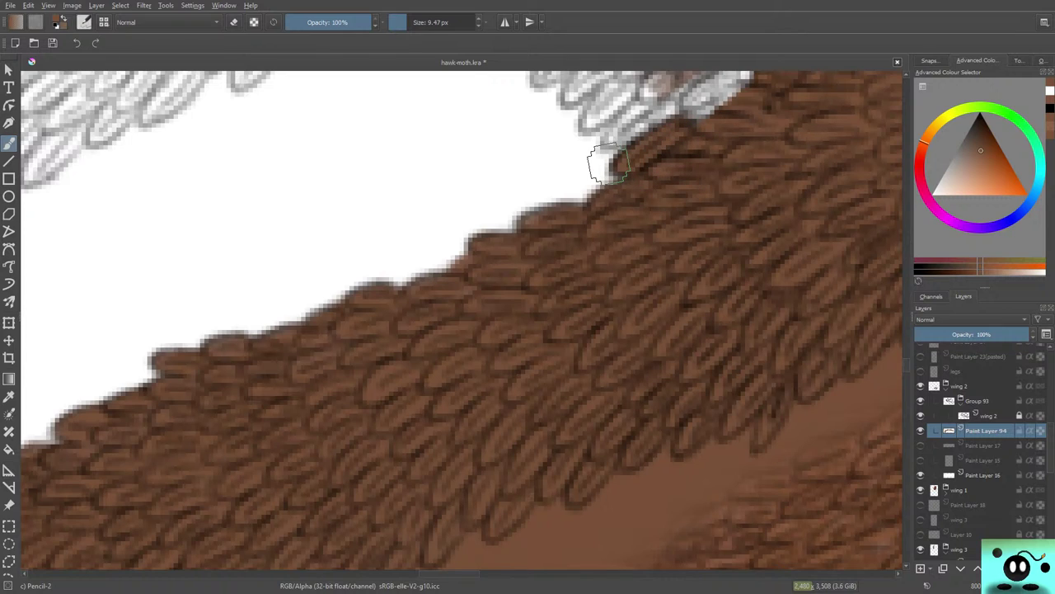
Erase the brown overspill along the band's lower edge near the wing base with the 13.35 px Eraser Circle.
{"action": "left_click_drag", "start_coordinate": [438, 573], "coordinate": [472, 573]}
{"action": "key", "text": "slash"}
{"action": "mouse_move", "coordinate": [514, 311]}
{"action": "left_mouse_down"}
{"action": "mouse_move", "coordinate": [523, 299]}
{"action": "mouse_move", "coordinate": [475, 389]}
{"action": "mouse_move", "coordinate": [513, 309]}
{"action": "mouse_move", "coordinate": [330, 446]}
{"action": "mouse_move", "coordinate": [390, 372]}
{"action": "mouse_move", "coordinate": [518, 254]}
{"action": "left_mouse_up"}
{"action": "mouse_move", "coordinate": [392, 377]}
{"action": "left_mouse_down"}
{"action": "mouse_move", "coordinate": [265, 482]}
{"action": "mouse_move", "coordinate": [294, 431]}
{"action": "mouse_move", "coordinate": [275, 424]}
{"action": "mouse_move", "coordinate": [131, 555]}
{"action": "mouse_move", "coordinate": [153, 473]}
{"action": "mouse_move", "coordinate": [65, 540]}
{"action": "left_mouse_up"}
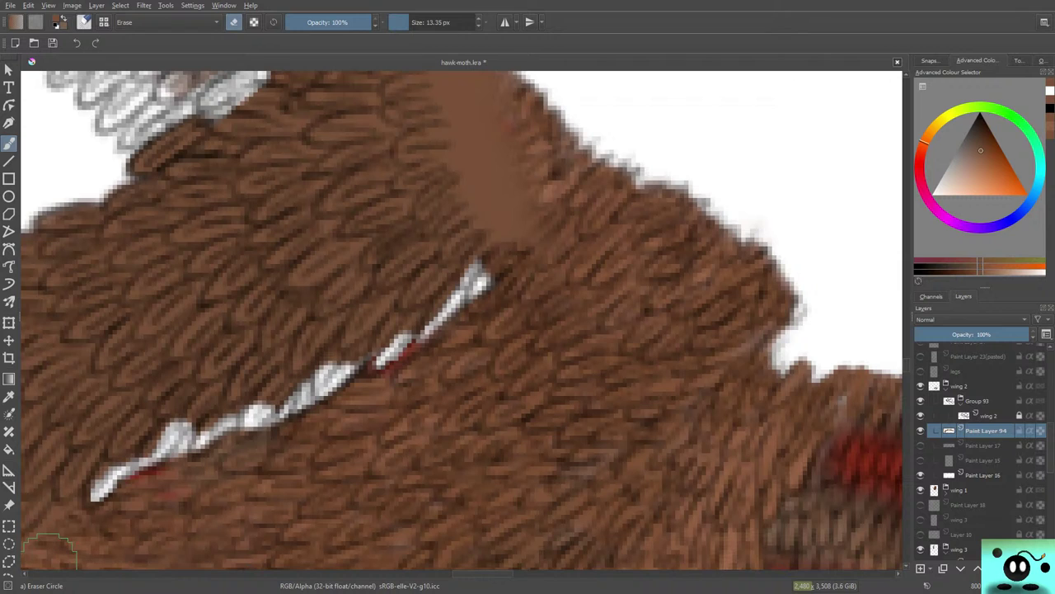
{"action": "scroll", "coordinate": [885, 293], "scroll_direction": "down", "scroll_amount": 3}
{"action": "scroll", "coordinate": [461, 320], "scroll_direction": "down", "scroll_amount": 1}
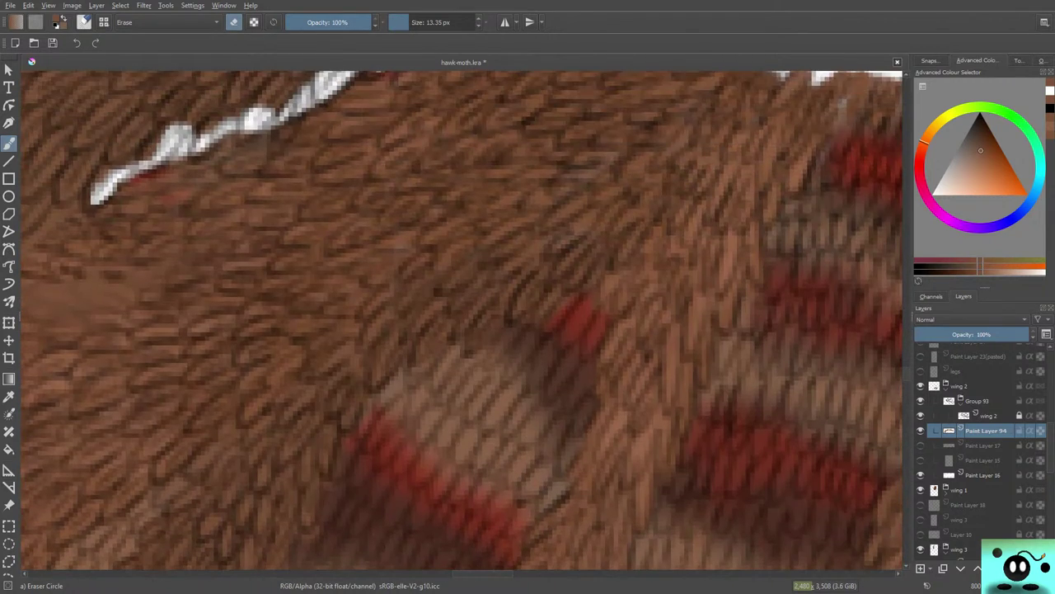
{"action": "scroll", "coordinate": [462, 320], "scroll_direction": "left", "scroll_amount": 6}
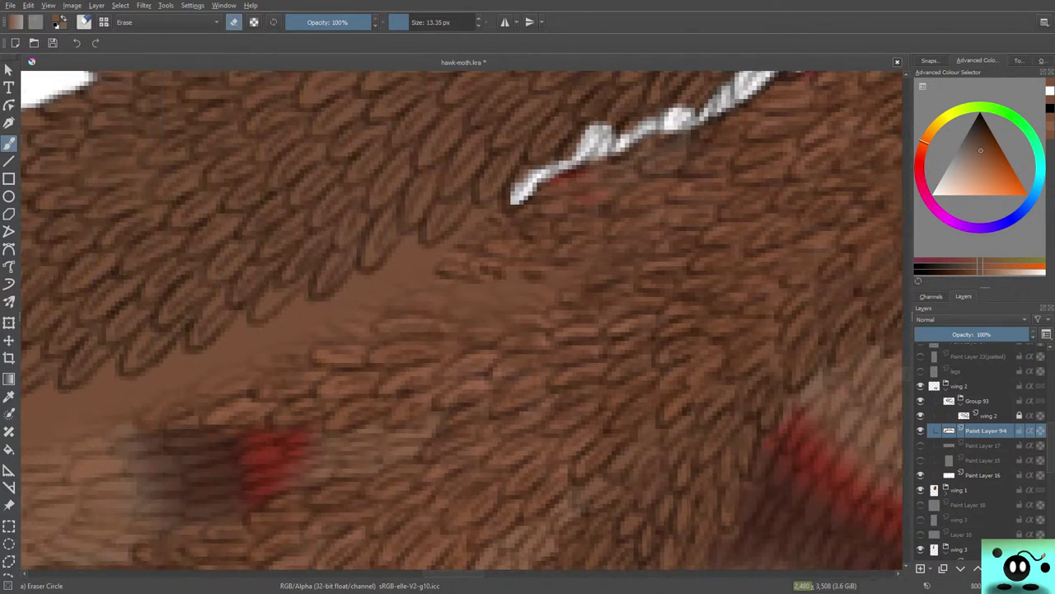
{"action": "mouse_move", "coordinate": [615, 241]}
{"action": "left_mouse_down"}
{"action": "mouse_move", "coordinate": [565, 291]}
{"action": "mouse_move", "coordinate": [404, 358]}
{"action": "mouse_move", "coordinate": [392, 337]}
{"action": "mouse_move", "coordinate": [505, 201]}
{"action": "mouse_move", "coordinate": [492, 198]}
{"action": "mouse_move", "coordinate": [377, 318]}
{"action": "mouse_move", "coordinate": [277, 367]}
{"action": "mouse_move", "coordinate": [298, 319]}
{"action": "mouse_move", "coordinate": [294, 280]}
{"action": "mouse_move", "coordinate": [176, 401]}
{"action": "mouse_move", "coordinate": [134, 423]}
{"action": "mouse_move", "coordinate": [153, 362]}
{"action": "mouse_move", "coordinate": [108, 380]}
{"action": "mouse_move", "coordinate": [33, 464]}
{"action": "left_mouse_up"}
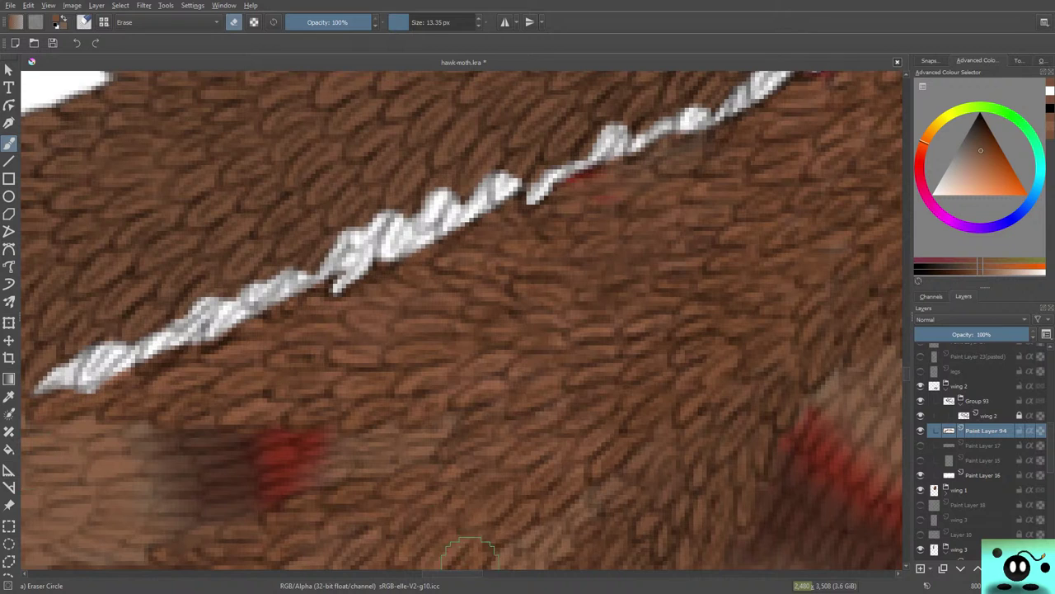
Erase the brown overspill along the middle of the band's lower edge, above the red and dark patches of the wing below.
{"action": "left_click_drag", "start_coordinate": [469, 573], "coordinate": [439, 573]}
{"action": "mouse_move", "coordinate": [401, 455]}
{"action": "left_mouse_down"}
{"action": "mouse_move", "coordinate": [358, 464]}
{"action": "mouse_move", "coordinate": [429, 437]}
{"action": "mouse_move", "coordinate": [391, 360]}
{"action": "mouse_move", "coordinate": [285, 520]}
{"action": "mouse_move", "coordinate": [379, 424]}
{"action": "mouse_move", "coordinate": [349, 412]}
{"action": "mouse_move", "coordinate": [283, 431]}
{"action": "mouse_move", "coordinate": [181, 432]}
{"action": "left_mouse_up"}
{"action": "mouse_move", "coordinate": [92, 518]}
{"action": "left_mouse_down"}
{"action": "mouse_move", "coordinate": [121, 475]}
{"action": "mouse_move", "coordinate": [67, 470]}
{"action": "left_mouse_up"}
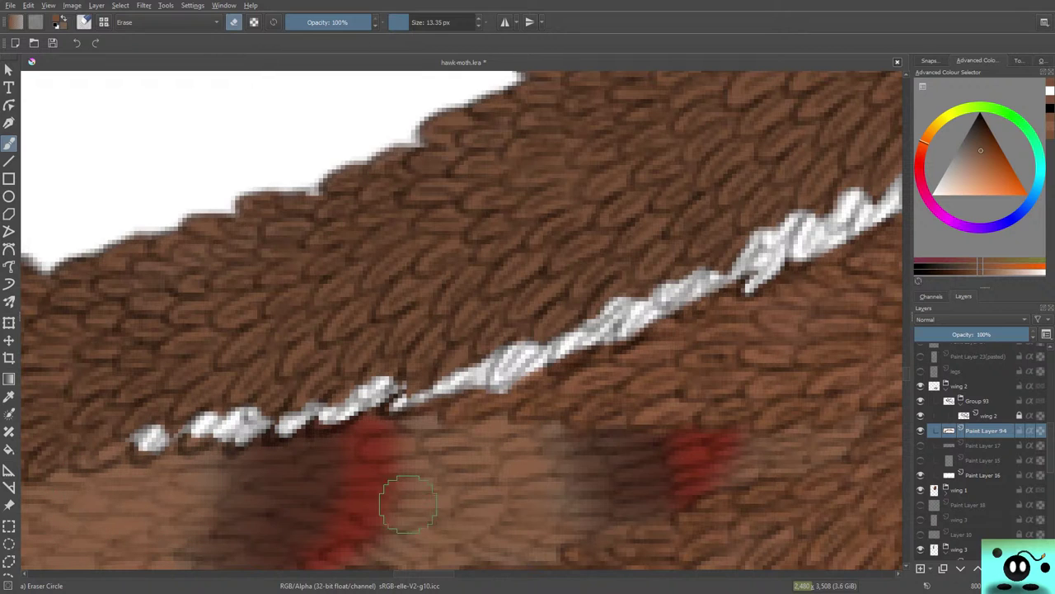
{"action": "left_click_drag", "start_coordinate": [424, 573], "coordinate": [384, 573]}
{"action": "mouse_move", "coordinate": [561, 473]}
{"action": "left_mouse_down"}
{"action": "mouse_move", "coordinate": [545, 506]}
{"action": "mouse_move", "coordinate": [569, 487]}
{"action": "mouse_move", "coordinate": [520, 470]}
{"action": "mouse_move", "coordinate": [443, 537]}
{"action": "mouse_move", "coordinate": [313, 567]}
{"action": "mouse_move", "coordinate": [283, 547]}
{"action": "mouse_move", "coordinate": [301, 482]}
{"action": "mouse_move", "coordinate": [197, 542]}
{"action": "left_mouse_up"}
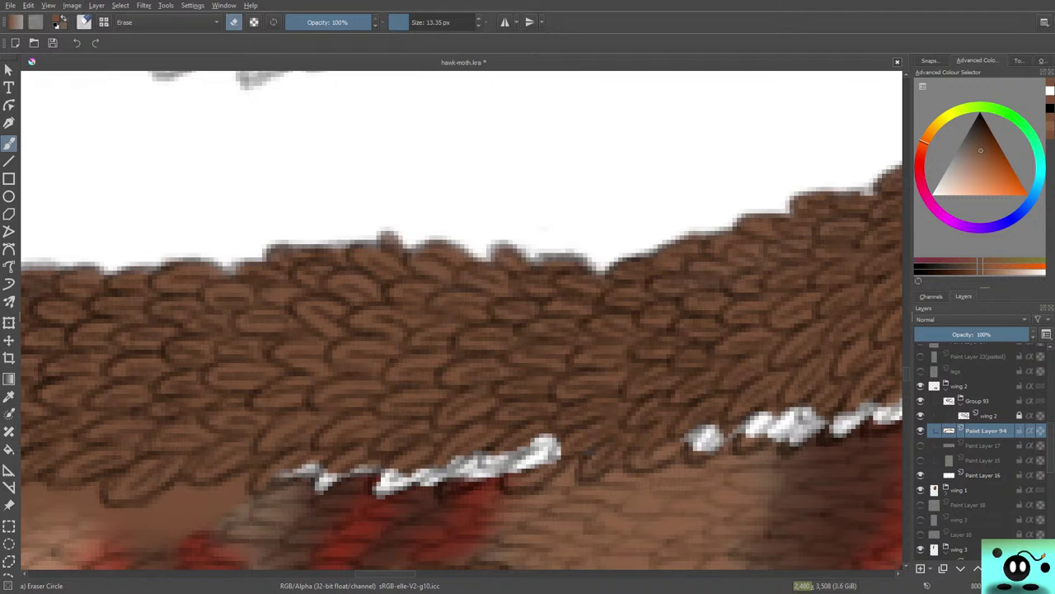
Erase the remaining brown overspill along the band's lower edge out to the outer corner of the patterned wing below.
{"action": "scroll", "coordinate": [462, 320], "scroll_direction": "down", "scroll_amount": 5}
{"action": "left_click_drag", "start_coordinate": [415, 563], "coordinate": [650, 569]}
{"action": "mouse_move", "coordinate": [482, 325]}
{"action": "left_mouse_down"}
{"action": "mouse_move", "coordinate": [521, 267]}
{"action": "mouse_move", "coordinate": [425, 326]}
{"action": "mouse_move", "coordinate": [350, 351]}
{"action": "mouse_move", "coordinate": [374, 327]}
{"action": "mouse_move", "coordinate": [389, 282]}
{"action": "mouse_move", "coordinate": [272, 348]}
{"action": "mouse_move", "coordinate": [288, 306]}
{"action": "mouse_move", "coordinate": [251, 308]}
{"action": "mouse_move", "coordinate": [130, 356]}
{"action": "mouse_move", "coordinate": [122, 293]}
{"action": "mouse_move", "coordinate": [62, 323]}
{"action": "mouse_move", "coordinate": [43, 305]}
{"action": "left_mouse_up"}
{"action": "left_click_drag", "start_coordinate": [366, 573], "coordinate": [347, 573]}
{"action": "mouse_move", "coordinate": [347, 320]}
{"action": "left_mouse_down"}
{"action": "mouse_move", "coordinate": [346, 301]}
{"action": "mouse_move", "coordinate": [309, 288]}
{"action": "mouse_move", "coordinate": [239, 285]}
{"action": "mouse_move", "coordinate": [150, 353]}
{"action": "mouse_move", "coordinate": [172, 283]}
{"action": "mouse_move", "coordinate": [107, 247]}
{"action": "mouse_move", "coordinate": [66, 265]}
{"action": "left_mouse_up"}
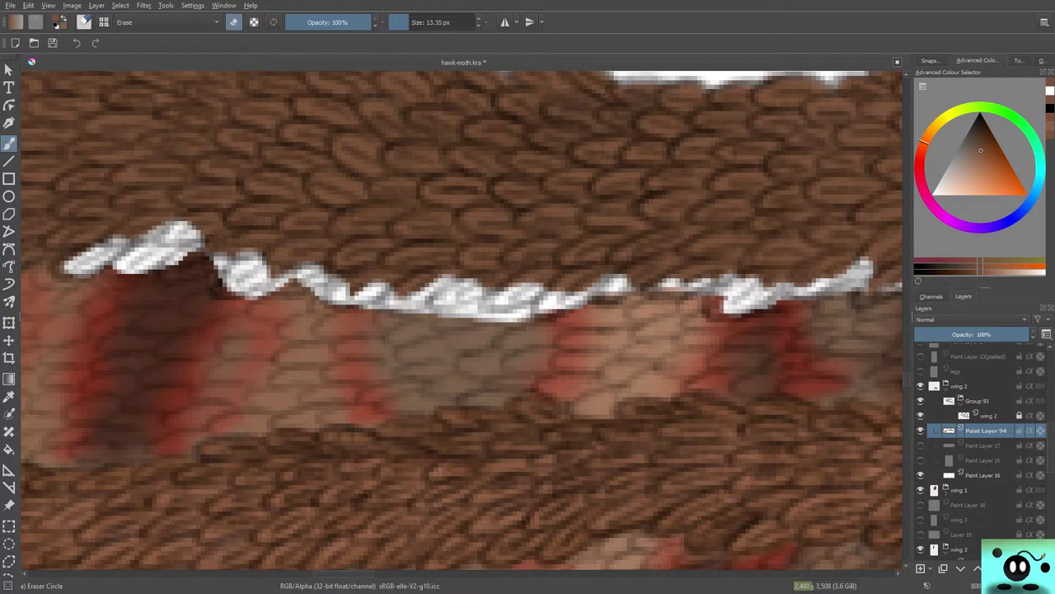
{"action": "scroll", "coordinate": [437, 272], "scroll_direction": "left", "scroll_amount": 6}
{"action": "mouse_move", "coordinate": [422, 262]}
{"action": "left_mouse_down"}
{"action": "mouse_move", "coordinate": [437, 259]}
{"action": "mouse_move", "coordinate": [371, 264]}
{"action": "mouse_move", "coordinate": [332, 293]}
{"action": "left_mouse_up"}
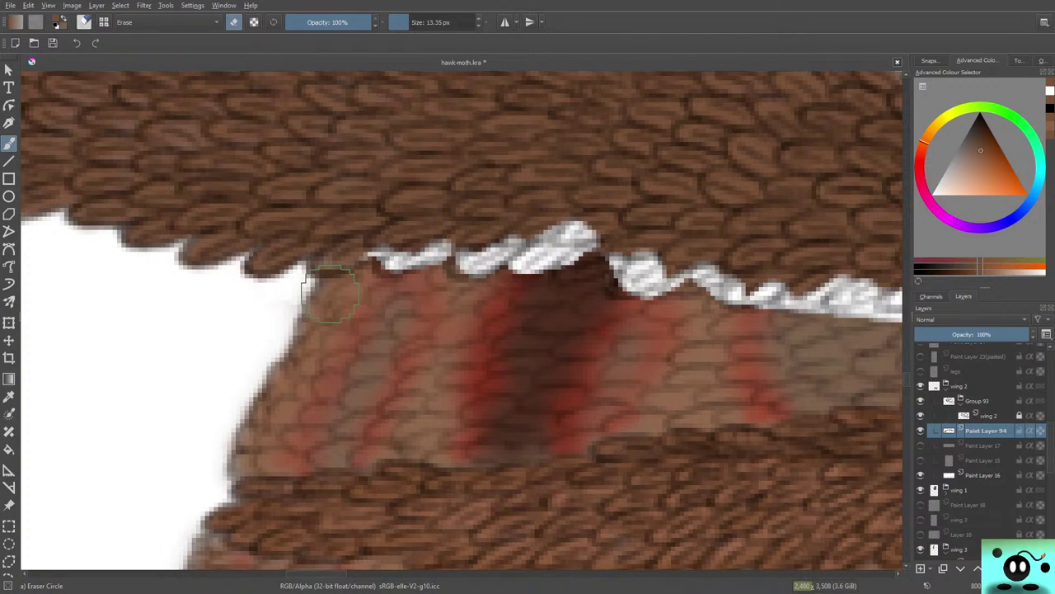
Erase the soft brown overspill beyond the body-side edge of the wing base with the 13.35 px Eraser Circle.
{"action": "key", "text": "e"}
{"action": "left_click_drag", "start_coordinate": [317, 573], "coordinate": [464, 572]}
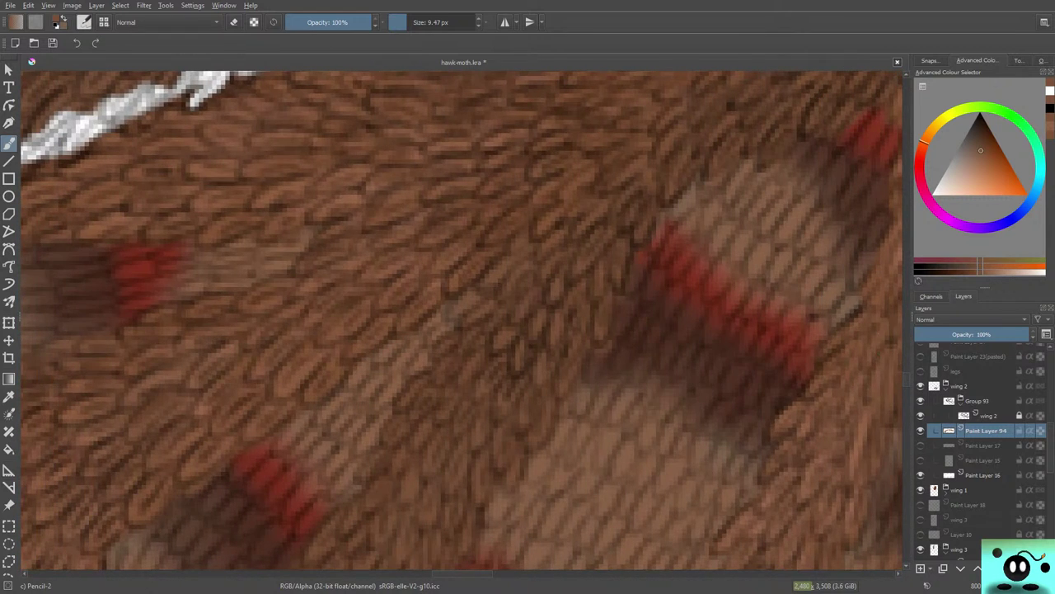
{"action": "left_click_drag", "start_coordinate": [905, 378], "coordinate": [905, 367]}
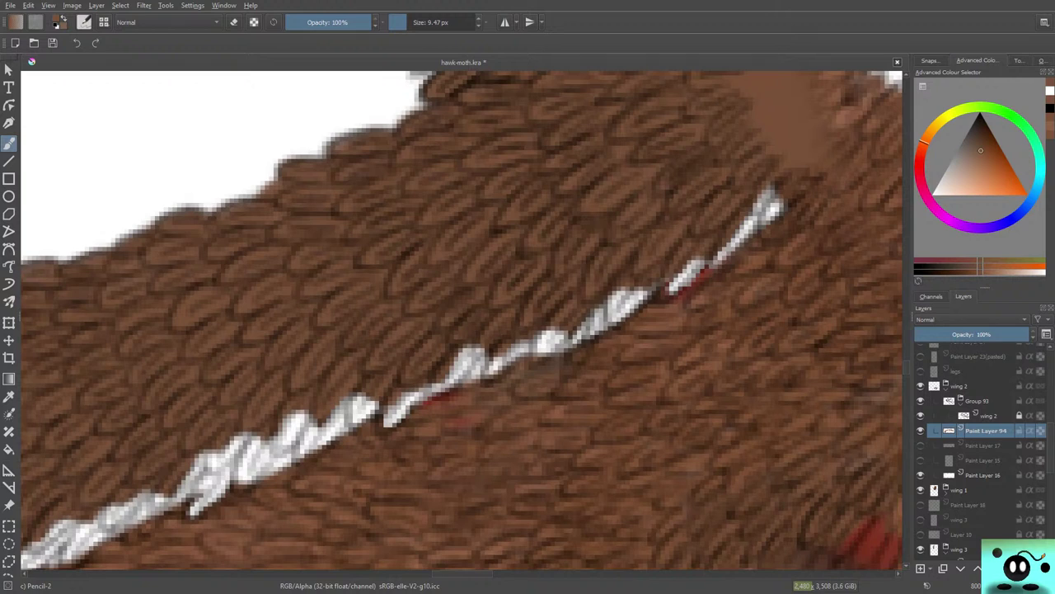
{"action": "scroll", "coordinate": [461, 321], "scroll_direction": "up", "scroll_amount": 3}
{"action": "key", "text": "e"}
{"action": "mouse_move", "coordinate": [825, 419]}
{"action": "left_mouse_down"}
{"action": "mouse_move", "coordinate": [740, 247]}
{"action": "mouse_move", "coordinate": [794, 383]}
{"action": "mouse_move", "coordinate": [739, 281]}
{"action": "mouse_move", "coordinate": [756, 334]}
{"action": "mouse_move", "coordinate": [721, 159]}
{"action": "mouse_move", "coordinate": [805, 356]}
{"action": "mouse_move", "coordinate": [754, 169]}
{"action": "mouse_move", "coordinate": [815, 319]}
{"action": "mouse_move", "coordinate": [731, 202]}
{"action": "mouse_move", "coordinate": [712, 100]}
{"action": "mouse_move", "coordinate": [741, 94]}
{"action": "mouse_move", "coordinate": [773, 104]}
{"action": "left_mouse_up"}
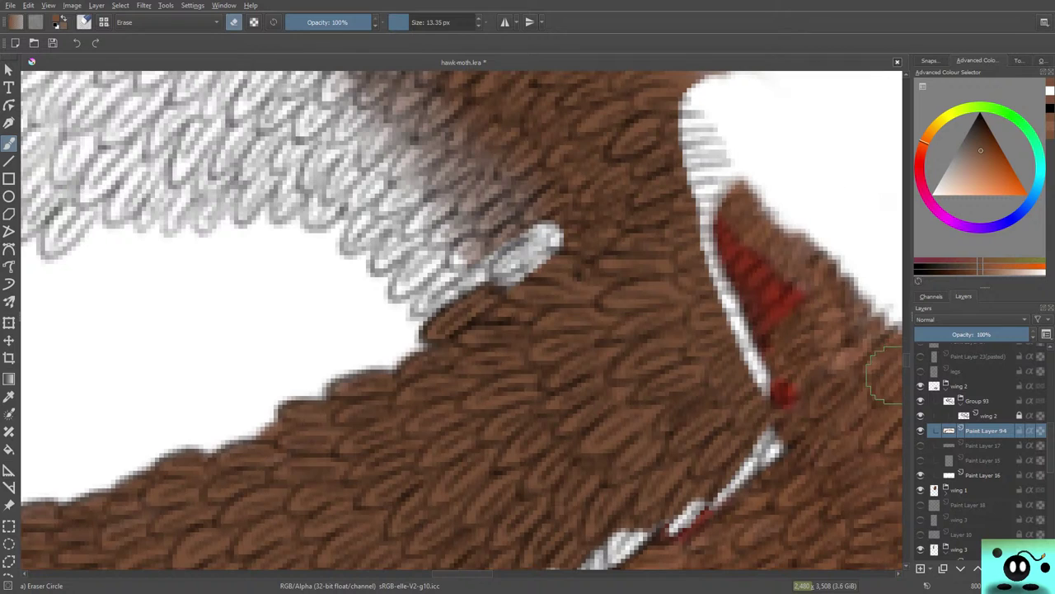
{"action": "scroll", "coordinate": [461, 321], "scroll_direction": "up", "scroll_amount": 5}
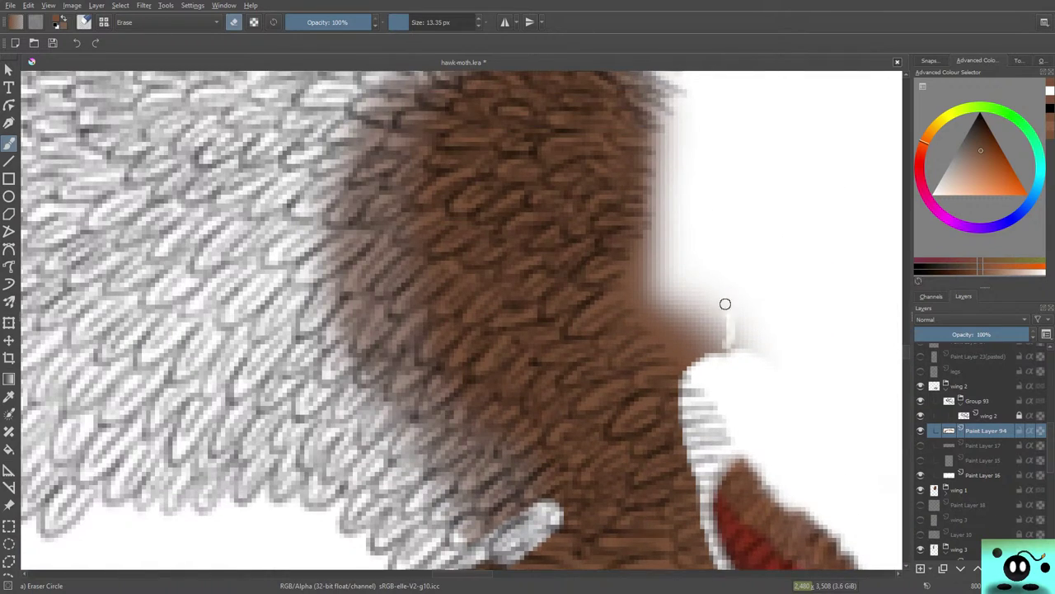
{"action": "mouse_move", "coordinate": [724, 304]}
{"action": "left_mouse_down"}
{"action": "mouse_move", "coordinate": [757, 372]}
{"action": "mouse_move", "coordinate": [701, 398]}
{"action": "mouse_move", "coordinate": [678, 375]}
{"action": "mouse_move", "coordinate": [634, 210]}
{"action": "mouse_move", "coordinate": [646, 333]}
{"action": "mouse_move", "coordinate": [652, 111]}
{"action": "mouse_move", "coordinate": [651, 144]}
{"action": "mouse_move", "coordinate": [688, 112]}
{"action": "mouse_move", "coordinate": [639, 239]}
{"action": "mouse_move", "coordinate": [639, 296]}
{"action": "mouse_move", "coordinate": [635, 252]}
{"action": "left_mouse_up"}
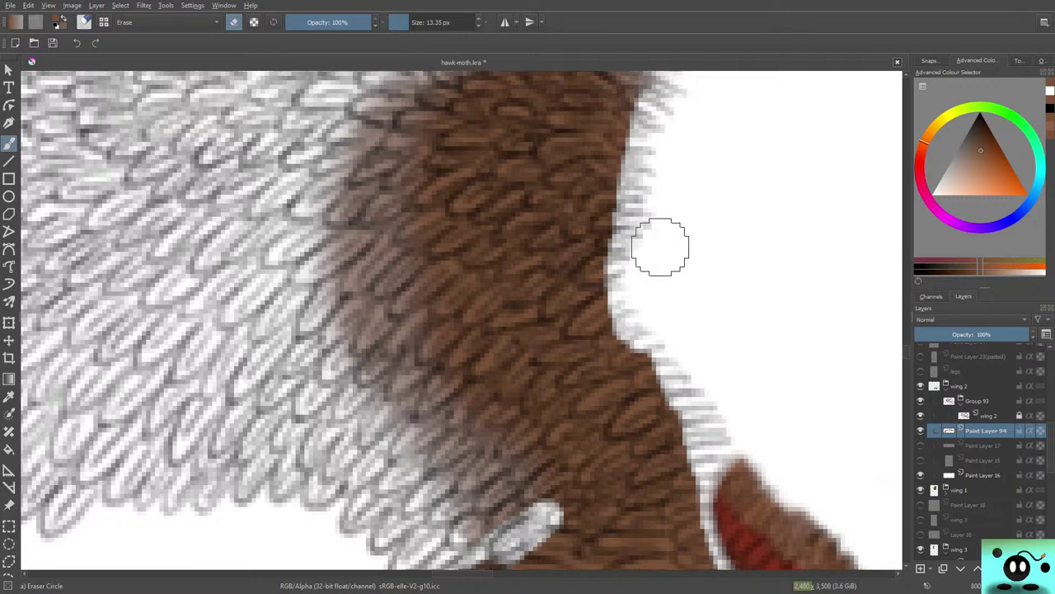
Fill the white scales along the band's lower edge near the wing base brown with the 9.47 px Pencil-2 brush, and save the drawing.
{"action": "scroll", "coordinate": [462, 320], "scroll_direction": "down", "scroll_amount": 8}
{"action": "scroll", "coordinate": [461, 320], "scroll_direction": "up", "scroll_amount": 1}
{"action": "scroll", "coordinate": [462, 320], "scroll_direction": "down", "scroll_amount": 1}
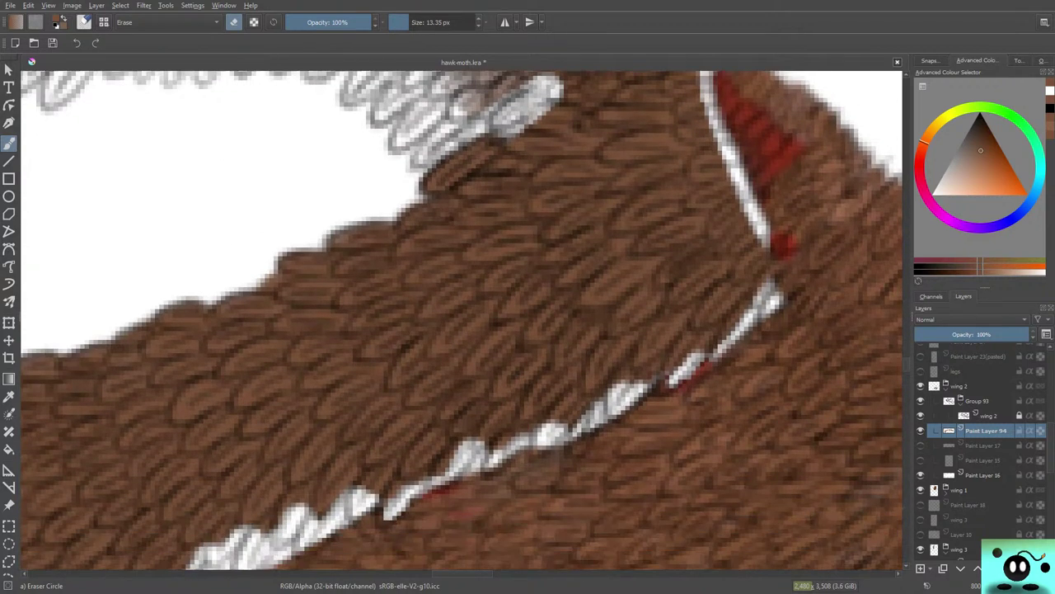
{"action": "key", "text": "/"}
{"action": "mouse_move", "coordinate": [763, 290]}
{"action": "left_mouse_down"}
{"action": "mouse_move", "coordinate": [715, 345]}
{"action": "mouse_move", "coordinate": [761, 301]}
{"action": "mouse_move", "coordinate": [737, 300]}
{"action": "mouse_move", "coordinate": [687, 369]}
{"action": "mouse_move", "coordinate": [708, 341]}
{"action": "mouse_move", "coordinate": [666, 376]}
{"action": "mouse_move", "coordinate": [707, 303]}
{"action": "mouse_move", "coordinate": [612, 402]}
{"action": "mouse_move", "coordinate": [624, 375]}
{"action": "mouse_move", "coordinate": [610, 411]}
{"action": "mouse_move", "coordinate": [614, 392]}
{"action": "mouse_move", "coordinate": [582, 426]}
{"action": "mouse_move", "coordinate": [614, 402]}
{"action": "left_mouse_up"}
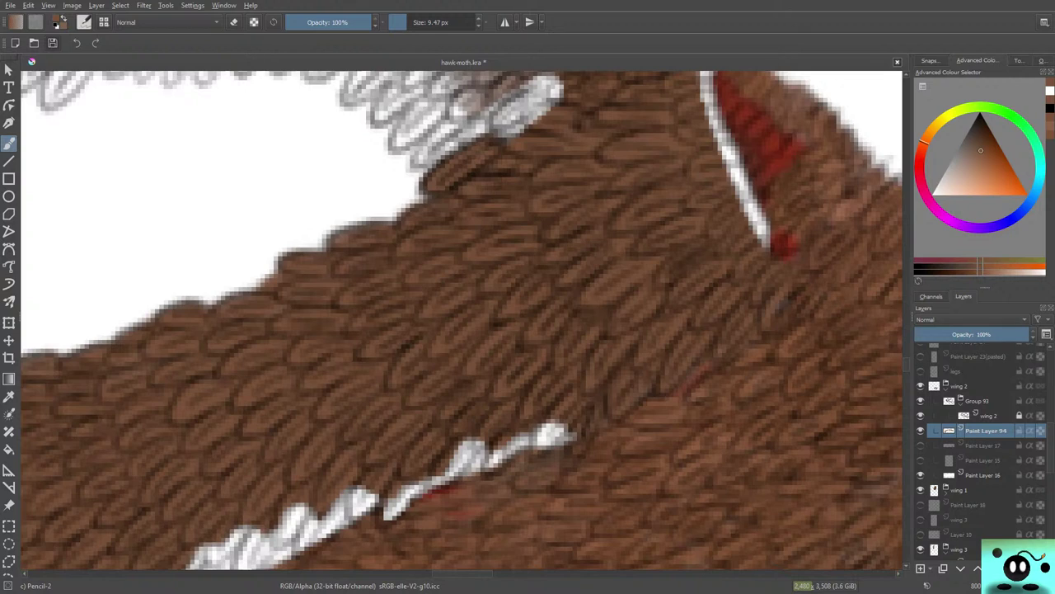
{"action": "key", "text": "ctrl+s"}
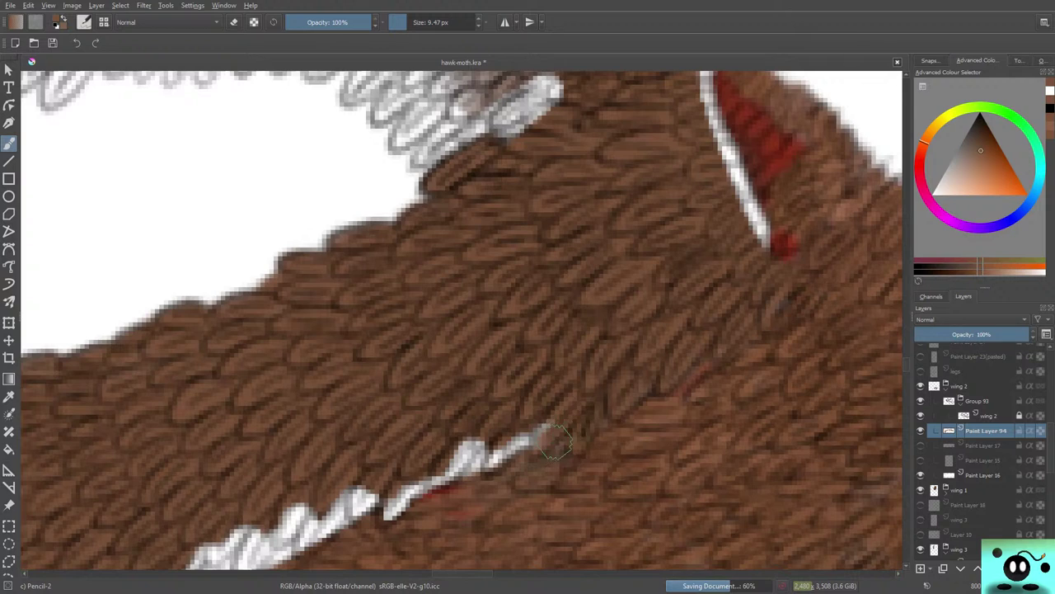
{"action": "mouse_move", "coordinate": [547, 430]}
{"action": "left_mouse_down"}
{"action": "mouse_move", "coordinate": [501, 455]}
{"action": "mouse_move", "coordinate": [516, 432]}
{"action": "mouse_move", "coordinate": [509, 415]}
{"action": "mouse_move", "coordinate": [455, 453]}
{"action": "mouse_move", "coordinate": [489, 440]}
{"action": "mouse_move", "coordinate": [454, 463]}
{"action": "mouse_move", "coordinate": [483, 444]}
{"action": "mouse_move", "coordinate": [462, 470]}
{"action": "mouse_move", "coordinate": [469, 449]}
{"action": "mouse_move", "coordinate": [425, 482]}
{"action": "mouse_move", "coordinate": [472, 430]}
{"action": "mouse_move", "coordinate": [404, 497]}
{"action": "left_mouse_up"}
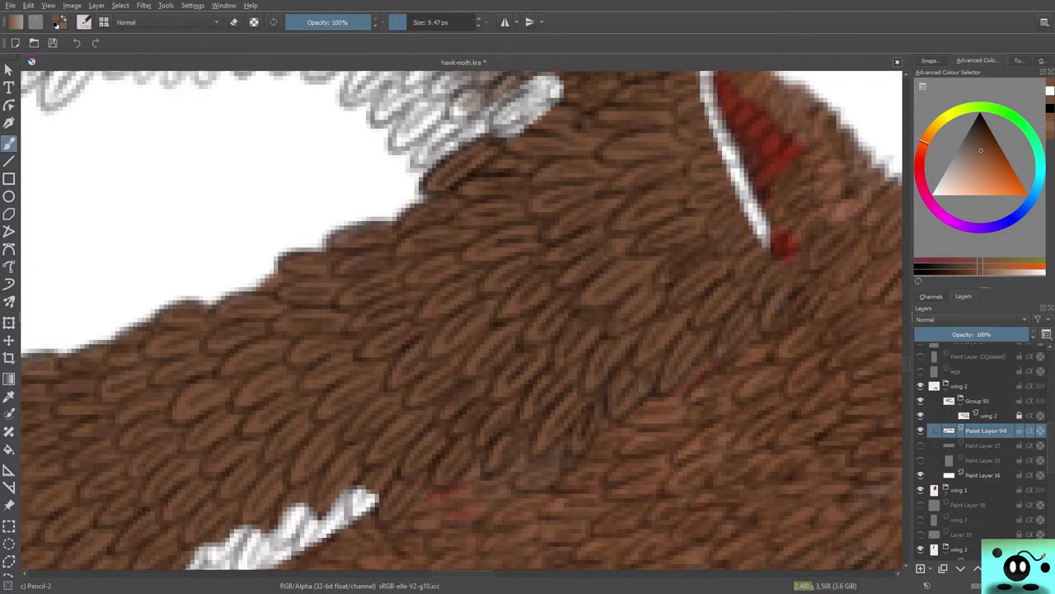
Continue filling the white scales brown along the band's lower edge, outward from the wing base towards the dark and red patches.
{"action": "scroll", "coordinate": [461, 322], "scroll_direction": "down", "scroll_amount": 4}
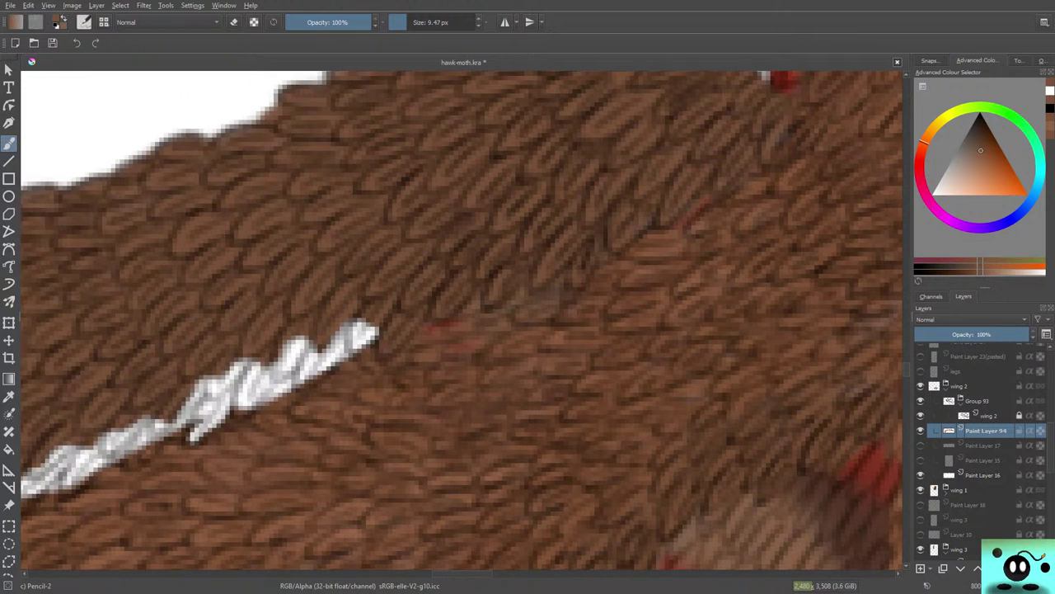
{"action": "scroll", "coordinate": [461, 321], "scroll_direction": "left", "scroll_amount": 5}
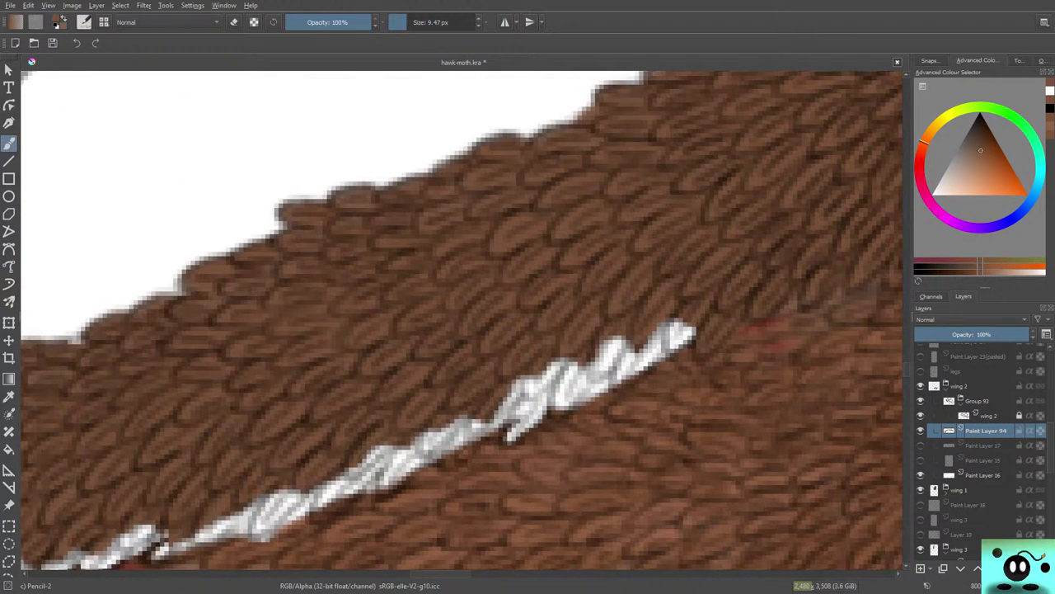
{"action": "mouse_move", "coordinate": [688, 324]}
{"action": "left_mouse_down"}
{"action": "mouse_move", "coordinate": [664, 345]}
{"action": "mouse_move", "coordinate": [685, 321]}
{"action": "mouse_move", "coordinate": [640, 365]}
{"action": "mouse_move", "coordinate": [615, 376]}
{"action": "mouse_move", "coordinate": [644, 326]}
{"action": "mouse_move", "coordinate": [638, 355]}
{"action": "mouse_move", "coordinate": [669, 334]}
{"action": "mouse_move", "coordinate": [591, 371]}
{"action": "mouse_move", "coordinate": [626, 345]}
{"action": "mouse_move", "coordinate": [624, 333]}
{"action": "mouse_move", "coordinate": [588, 376]}
{"action": "mouse_move", "coordinate": [616, 331]}
{"action": "mouse_move", "coordinate": [598, 373]}
{"action": "mouse_move", "coordinate": [626, 337]}
{"action": "mouse_move", "coordinate": [610, 372]}
{"action": "mouse_move", "coordinate": [625, 365]}
{"action": "mouse_move", "coordinate": [565, 404]}
{"action": "mouse_move", "coordinate": [580, 379]}
{"action": "left_mouse_up"}
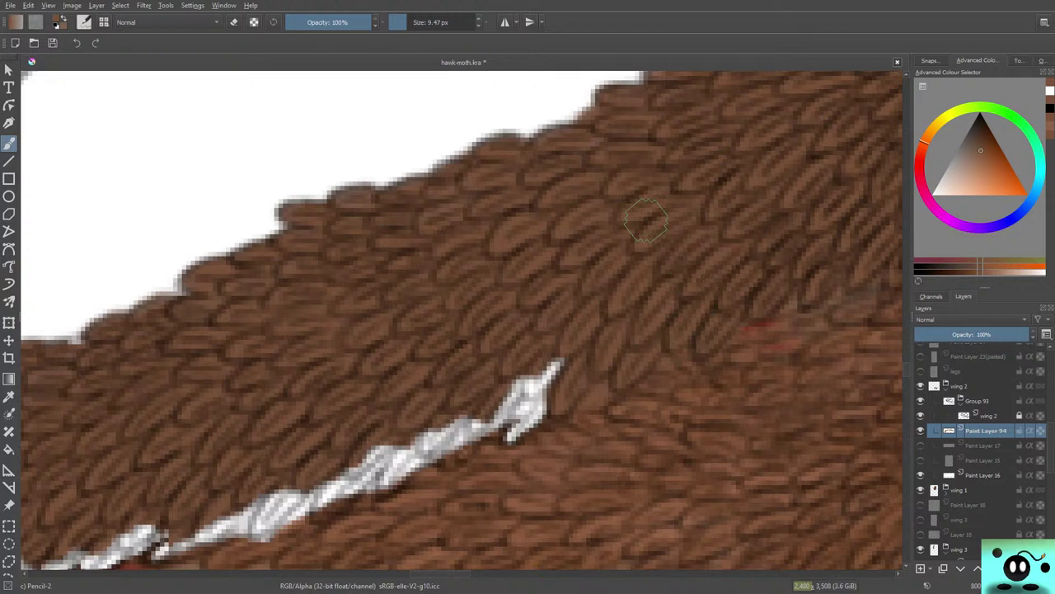
{"action": "mouse_move", "coordinate": [552, 368]}
{"action": "left_mouse_down"}
{"action": "mouse_move", "coordinate": [522, 407]}
{"action": "mouse_move", "coordinate": [552, 371]}
{"action": "mouse_move", "coordinate": [510, 432]}
{"action": "mouse_move", "coordinate": [545, 367]}
{"action": "mouse_move", "coordinate": [529, 397]}
{"action": "mouse_move", "coordinate": [527, 369]}
{"action": "mouse_move", "coordinate": [492, 425]}
{"action": "mouse_move", "coordinate": [462, 433]}
{"action": "mouse_move", "coordinate": [491, 421]}
{"action": "mouse_move", "coordinate": [480, 418]}
{"action": "mouse_move", "coordinate": [453, 429]}
{"action": "mouse_move", "coordinate": [464, 420]}
{"action": "mouse_move", "coordinate": [417, 446]}
{"action": "mouse_move", "coordinate": [469, 413]}
{"action": "mouse_move", "coordinate": [340, 470]}
{"action": "mouse_move", "coordinate": [404, 461]}
{"action": "mouse_move", "coordinate": [434, 444]}
{"action": "mouse_move", "coordinate": [415, 467]}
{"action": "mouse_move", "coordinate": [437, 436]}
{"action": "mouse_move", "coordinate": [508, 430]}
{"action": "mouse_move", "coordinate": [520, 418]}
{"action": "mouse_move", "coordinate": [511, 397]}
{"action": "mouse_move", "coordinate": [404, 454]}
{"action": "mouse_move", "coordinate": [422, 441]}
{"action": "mouse_move", "coordinate": [381, 479]}
{"action": "mouse_move", "coordinate": [400, 441]}
{"action": "mouse_move", "coordinate": [321, 491]}
{"action": "left_mouse_up"}
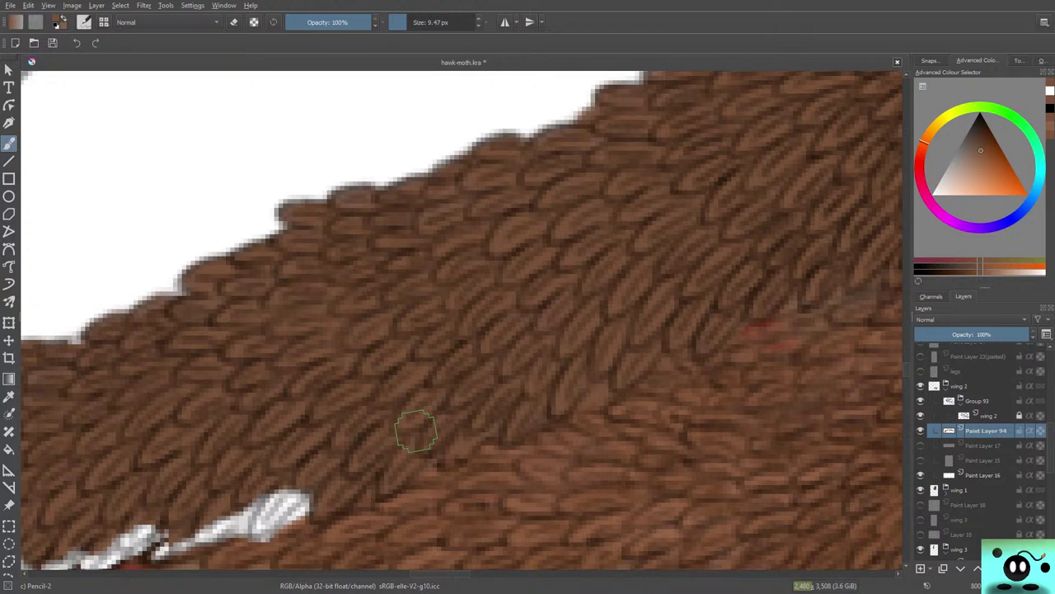
Fill the white scales brown where the band's lower edge borders the first dark and red patches of the wing below.
{"action": "left_click_drag", "start_coordinate": [431, 573], "coordinate": [410, 573]}
{"action": "mouse_move", "coordinate": [906, 369]}
{"action": "left_mouse_down"}
{"action": "mouse_move", "coordinate": [906, 348]}
{"action": "mouse_move", "coordinate": [906, 371]}
{"action": "left_mouse_up"}
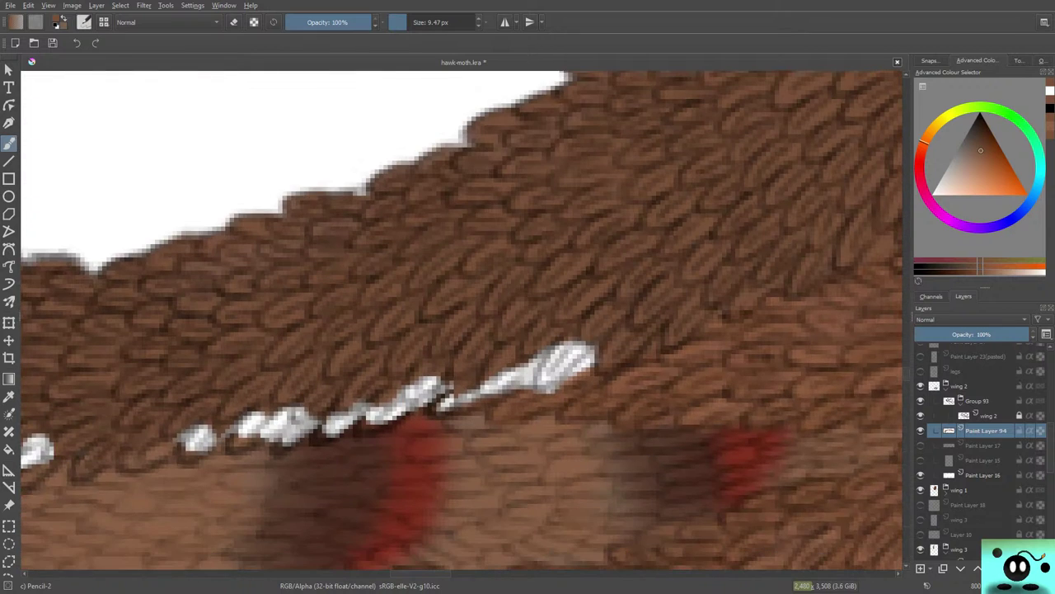
{"action": "mouse_move", "coordinate": [582, 353]}
{"action": "left_mouse_down"}
{"action": "mouse_move", "coordinate": [569, 355]}
{"action": "mouse_move", "coordinate": [572, 329]}
{"action": "mouse_move", "coordinate": [551, 375]}
{"action": "mouse_move", "coordinate": [502, 360]}
{"action": "mouse_move", "coordinate": [499, 375]}
{"action": "mouse_move", "coordinate": [451, 399]}
{"action": "mouse_move", "coordinate": [473, 382]}
{"action": "mouse_move", "coordinate": [449, 399]}
{"action": "mouse_move", "coordinate": [408, 398]}
{"action": "mouse_move", "coordinate": [451, 375]}
{"action": "mouse_move", "coordinate": [417, 379]}
{"action": "mouse_move", "coordinate": [378, 400]}
{"action": "left_mouse_up"}
{"action": "mouse_move", "coordinate": [333, 424]}
{"action": "left_mouse_down"}
{"action": "mouse_move", "coordinate": [404, 371]}
{"action": "mouse_move", "coordinate": [404, 393]}
{"action": "mouse_move", "coordinate": [420, 351]}
{"action": "mouse_move", "coordinate": [297, 382]}
{"action": "mouse_move", "coordinate": [330, 406]}
{"action": "mouse_move", "coordinate": [279, 432]}
{"action": "mouse_move", "coordinate": [319, 396]}
{"action": "mouse_move", "coordinate": [386, 373]}
{"action": "mouse_move", "coordinate": [439, 390]}
{"action": "mouse_move", "coordinate": [431, 391]}
{"action": "mouse_move", "coordinate": [432, 366]}
{"action": "mouse_move", "coordinate": [307, 408]}
{"action": "mouse_move", "coordinate": [278, 433]}
{"action": "mouse_move", "coordinate": [306, 417]}
{"action": "mouse_move", "coordinate": [286, 410]}
{"action": "mouse_move", "coordinate": [263, 431]}
{"action": "mouse_move", "coordinate": [289, 407]}
{"action": "mouse_move", "coordinate": [280, 405]}
{"action": "mouse_move", "coordinate": [241, 430]}
{"action": "mouse_move", "coordinate": [277, 400]}
{"action": "left_mouse_up"}
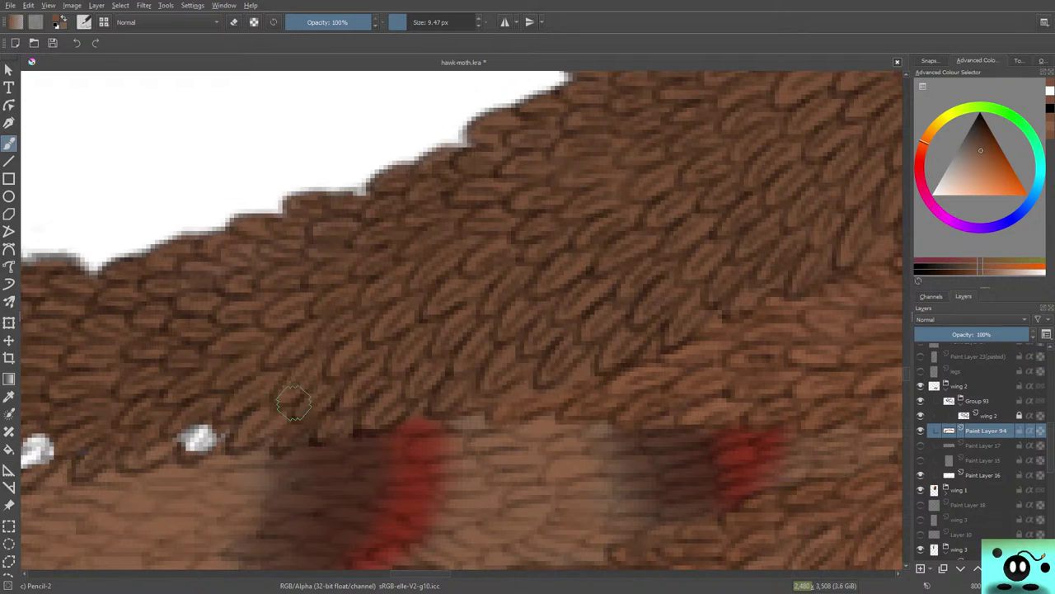
{"action": "mouse_move", "coordinate": [193, 415]}
{"action": "left_mouse_down"}
{"action": "mouse_move", "coordinate": [210, 435]}
{"action": "mouse_move", "coordinate": [192, 444]}
{"action": "mouse_move", "coordinate": [223, 422]}
{"action": "mouse_move", "coordinate": [175, 443]}
{"action": "mouse_move", "coordinate": [239, 420]}
{"action": "left_mouse_up"}
Fill the next row of white edge scales brown above the red patches along the middle of the band's lower edge.
{"action": "left_click_drag", "start_coordinate": [405, 573], "coordinate": [372, 573]}
{"action": "mouse_move", "coordinate": [498, 466]}
{"action": "left_mouse_down"}
{"action": "mouse_move", "coordinate": [527, 441]}
{"action": "mouse_move", "coordinate": [487, 458]}
{"action": "mouse_move", "coordinate": [519, 426]}
{"action": "mouse_move", "coordinate": [424, 424]}
{"action": "mouse_move", "coordinate": [489, 447]}
{"action": "mouse_move", "coordinate": [421, 470]}
{"action": "mouse_move", "coordinate": [463, 445]}
{"action": "mouse_move", "coordinate": [422, 474]}
{"action": "mouse_move", "coordinate": [394, 464]}
{"action": "mouse_move", "coordinate": [375, 474]}
{"action": "mouse_move", "coordinate": [404, 466]}
{"action": "mouse_move", "coordinate": [351, 483]}
{"action": "mouse_move", "coordinate": [356, 466]}
{"action": "mouse_move", "coordinate": [339, 483]}
{"action": "mouse_move", "coordinate": [359, 457]}
{"action": "mouse_move", "coordinate": [328, 475]}
{"action": "mouse_move", "coordinate": [312, 464]}
{"action": "mouse_move", "coordinate": [282, 469]}
{"action": "mouse_move", "coordinate": [278, 483]}
{"action": "mouse_move", "coordinate": [285, 476]}
{"action": "left_mouse_up"}
{"action": "mouse_move", "coordinate": [324, 448]}
{"action": "left_mouse_down"}
{"action": "mouse_move", "coordinate": [236, 474]}
{"action": "mouse_move", "coordinate": [277, 457]}
{"action": "mouse_move", "coordinate": [239, 451]}
{"action": "mouse_move", "coordinate": [212, 465]}
{"action": "mouse_move", "coordinate": [228, 473]}
{"action": "mouse_move", "coordinate": [232, 461]}
{"action": "mouse_move", "coordinate": [218, 477]}
{"action": "mouse_move", "coordinate": [230, 438]}
{"action": "mouse_move", "coordinate": [163, 473]}
{"action": "mouse_move", "coordinate": [224, 451]}
{"action": "mouse_move", "coordinate": [147, 475]}
{"action": "mouse_move", "coordinate": [175, 460]}
{"action": "mouse_move", "coordinate": [136, 460]}
{"action": "mouse_move", "coordinate": [136, 472]}
{"action": "mouse_move", "coordinate": [110, 484]}
{"action": "mouse_move", "coordinate": [142, 477]}
{"action": "mouse_move", "coordinate": [97, 488]}
{"action": "mouse_move", "coordinate": [112, 476]}
{"action": "mouse_move", "coordinate": [101, 465]}
{"action": "mouse_move", "coordinate": [93, 469]}
{"action": "mouse_move", "coordinate": [118, 469]}
{"action": "mouse_move", "coordinate": [85, 491]}
{"action": "mouse_move", "coordinate": [106, 470]}
{"action": "left_mouse_up"}
Reduce the brush to 5.79 px and fill the thin white scales brown above the pale and grey-brown patches of the wing below.
{"action": "left_click_drag", "start_coordinate": [404, 573], "coordinate": [372, 573]}
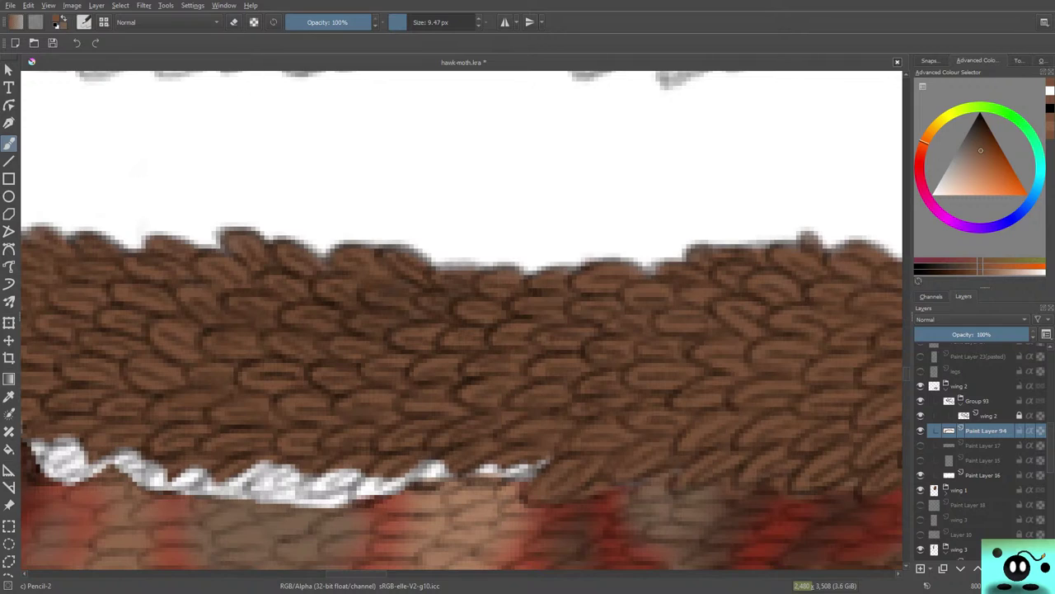
{"action": "left_click", "coordinate": [402, 22]}
{"action": "mouse_move", "coordinate": [530, 445]}
{"action": "left_mouse_down"}
{"action": "mouse_move", "coordinate": [528, 462]}
{"action": "mouse_move", "coordinate": [486, 470]}
{"action": "mouse_move", "coordinate": [514, 455]}
{"action": "left_mouse_up"}
{"action": "mouse_move", "coordinate": [430, 450]}
{"action": "left_mouse_down"}
{"action": "mouse_move", "coordinate": [445, 473]}
{"action": "mouse_move", "coordinate": [424, 474]}
{"action": "mouse_move", "coordinate": [460, 468]}
{"action": "mouse_move", "coordinate": [424, 472]}
{"action": "left_mouse_up"}
{"action": "left_click_drag", "start_coordinate": [514, 474], "coordinate": [522, 466]}
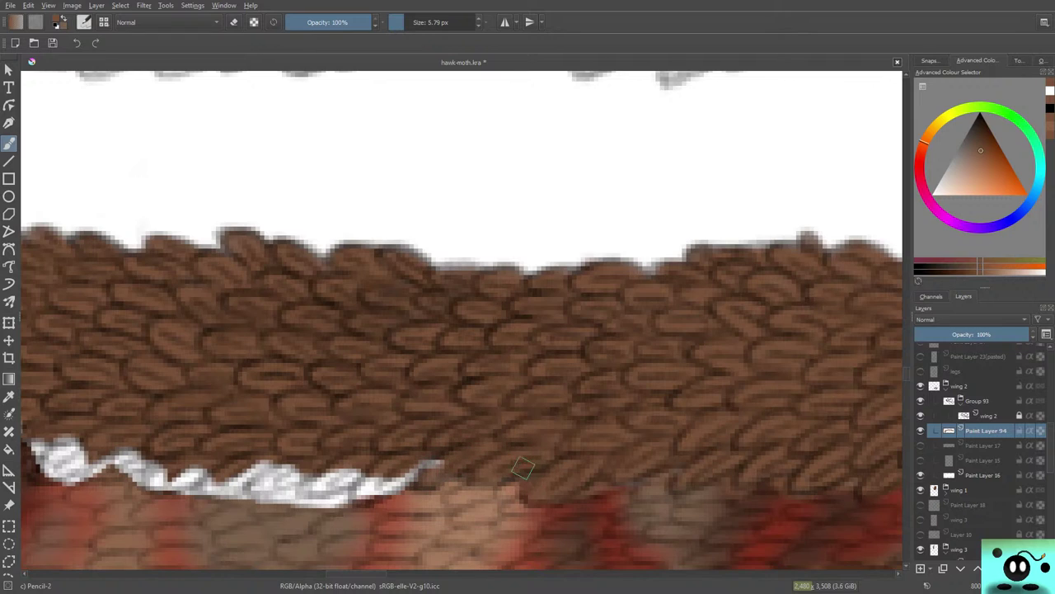
{"action": "mouse_move", "coordinate": [445, 453]}
{"action": "left_mouse_down"}
{"action": "mouse_move", "coordinate": [426, 473]}
{"action": "mouse_move", "coordinate": [441, 452]}
{"action": "mouse_move", "coordinate": [401, 482]}
{"action": "mouse_move", "coordinate": [368, 486]}
{"action": "mouse_move", "coordinate": [403, 472]}
{"action": "mouse_move", "coordinate": [367, 490]}
{"action": "left_mouse_up"}
{"action": "mouse_move", "coordinate": [394, 456]}
{"action": "left_mouse_down"}
{"action": "mouse_move", "coordinate": [322, 493]}
{"action": "mouse_move", "coordinate": [324, 480]}
{"action": "mouse_move", "coordinate": [357, 464]}
{"action": "mouse_move", "coordinate": [305, 488]}
{"action": "left_mouse_up"}
{"action": "mouse_move", "coordinate": [359, 462]}
{"action": "left_mouse_down"}
{"action": "mouse_move", "coordinate": [334, 476]}
{"action": "mouse_move", "coordinate": [323, 468]}
{"action": "mouse_move", "coordinate": [350, 493]}
{"action": "mouse_move", "coordinate": [360, 488]}
{"action": "mouse_move", "coordinate": [357, 499]}
{"action": "mouse_move", "coordinate": [303, 501]}
{"action": "mouse_move", "coordinate": [286, 490]}
{"action": "mouse_move", "coordinate": [320, 478]}
{"action": "mouse_move", "coordinate": [257, 499]}
{"action": "mouse_move", "coordinate": [293, 494]}
{"action": "mouse_move", "coordinate": [274, 485]}
{"action": "mouse_move", "coordinate": [309, 472]}
{"action": "mouse_move", "coordinate": [250, 480]}
{"action": "mouse_move", "coordinate": [314, 469]}
{"action": "mouse_move", "coordinate": [256, 477]}
{"action": "mouse_move", "coordinate": [307, 449]}
{"action": "mouse_move", "coordinate": [239, 486]}
{"action": "mouse_move", "coordinate": [259, 459]}
{"action": "mouse_move", "coordinate": [218, 484]}
{"action": "mouse_move", "coordinate": [274, 472]}
{"action": "mouse_move", "coordinate": [237, 477]}
{"action": "mouse_move", "coordinate": [293, 480]}
{"action": "mouse_move", "coordinate": [187, 468]}
{"action": "mouse_move", "coordinate": [175, 475]}
{"action": "mouse_move", "coordinate": [235, 474]}
{"action": "mouse_move", "coordinate": [173, 486]}
{"action": "mouse_move", "coordinate": [206, 489]}
{"action": "mouse_move", "coordinate": [182, 486]}
{"action": "mouse_move", "coordinate": [209, 492]}
{"action": "left_mouse_up"}
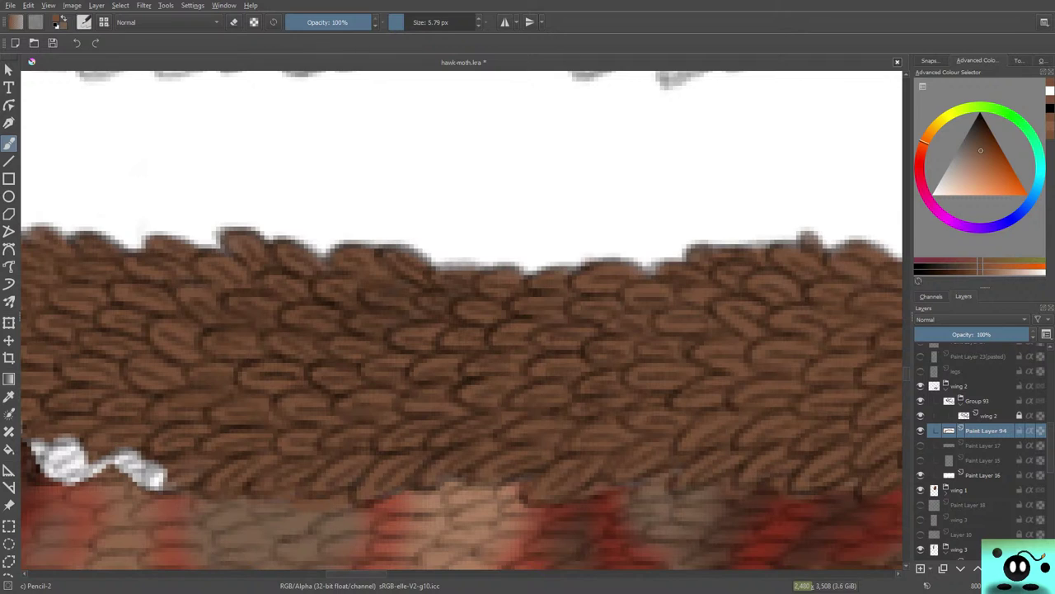
Fill the remaining white scales brown along the band's lower edge out to the outer corner of the patterned wing below.
{"action": "left_click_drag", "start_coordinate": [346, 573], "coordinate": [325, 573]}
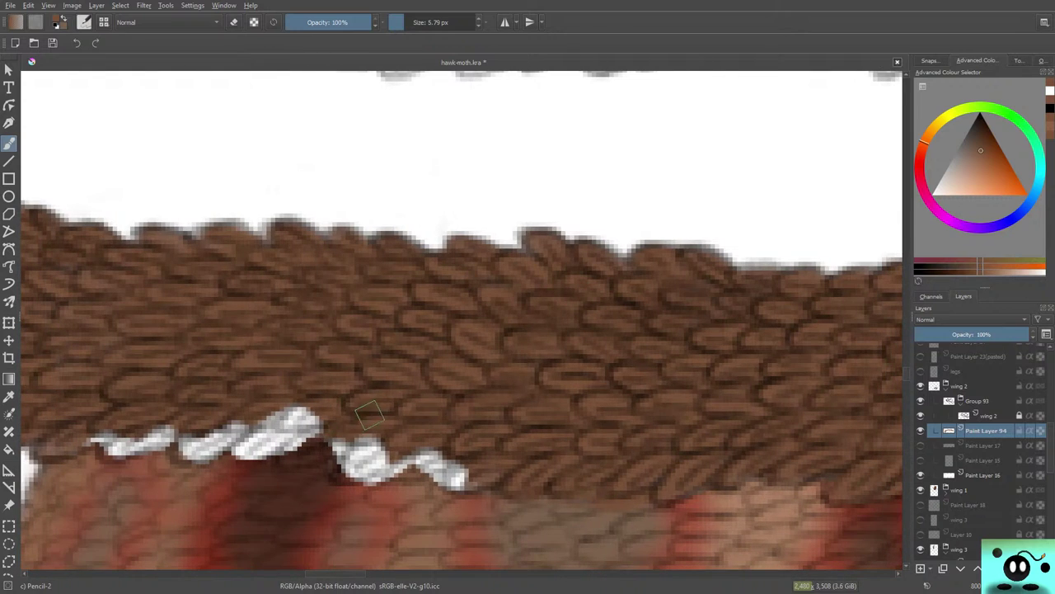
{"action": "mouse_move", "coordinate": [396, 452]}
{"action": "left_mouse_down"}
{"action": "mouse_move", "coordinate": [354, 470]}
{"action": "mouse_move", "coordinate": [341, 464]}
{"action": "mouse_move", "coordinate": [350, 449]}
{"action": "mouse_move", "coordinate": [340, 466]}
{"action": "mouse_move", "coordinate": [371, 441]}
{"action": "mouse_move", "coordinate": [346, 470]}
{"action": "mouse_move", "coordinate": [388, 445]}
{"action": "mouse_move", "coordinate": [369, 460]}
{"action": "mouse_move", "coordinate": [363, 433]}
{"action": "mouse_move", "coordinate": [342, 452]}
{"action": "mouse_move", "coordinate": [333, 434]}
{"action": "left_mouse_up"}
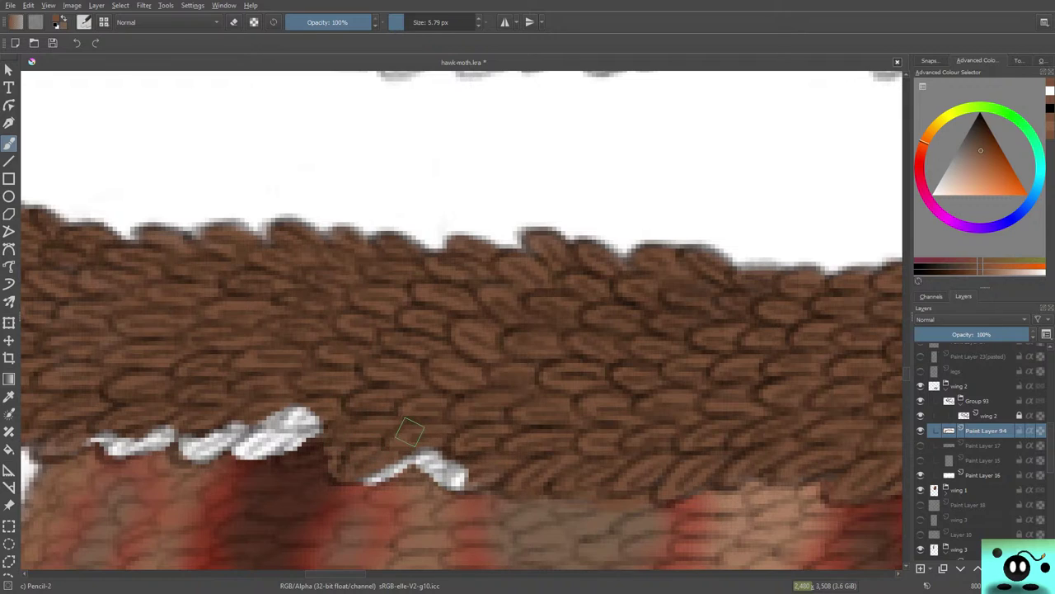
{"action": "mouse_move", "coordinate": [376, 465]}
{"action": "left_mouse_down"}
{"action": "mouse_move", "coordinate": [432, 454]}
{"action": "mouse_move", "coordinate": [410, 461]}
{"action": "mouse_move", "coordinate": [462, 471]}
{"action": "mouse_move", "coordinate": [443, 469]}
{"action": "mouse_move", "coordinate": [466, 483]}
{"action": "mouse_move", "coordinate": [479, 476]}
{"action": "mouse_move", "coordinate": [438, 476]}
{"action": "mouse_move", "coordinate": [463, 476]}
{"action": "mouse_move", "coordinate": [439, 460]}
{"action": "mouse_move", "coordinate": [467, 480]}
{"action": "left_mouse_up"}
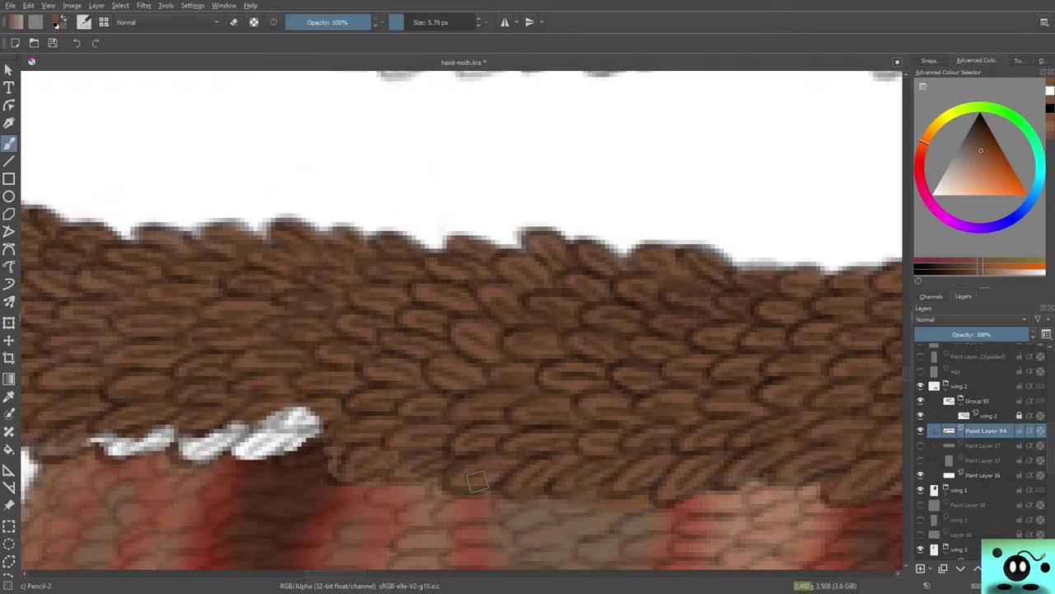
{"action": "mouse_move", "coordinate": [309, 427]}
{"action": "left_mouse_down"}
{"action": "mouse_move", "coordinate": [268, 449]}
{"action": "mouse_move", "coordinate": [292, 445]}
{"action": "mouse_move", "coordinate": [241, 459]}
{"action": "mouse_move", "coordinate": [253, 448]}
{"action": "mouse_move", "coordinate": [316, 453]}
{"action": "mouse_move", "coordinate": [262, 450]}
{"action": "mouse_move", "coordinate": [301, 421]}
{"action": "mouse_move", "coordinate": [280, 428]}
{"action": "mouse_move", "coordinate": [288, 417]}
{"action": "mouse_move", "coordinate": [241, 443]}
{"action": "left_mouse_up"}
{"action": "mouse_move", "coordinate": [308, 407]}
{"action": "left_mouse_down"}
{"action": "mouse_move", "coordinate": [267, 441]}
{"action": "mouse_move", "coordinate": [315, 420]}
{"action": "mouse_move", "coordinate": [209, 448]}
{"action": "mouse_move", "coordinate": [238, 431]}
{"action": "mouse_move", "coordinate": [192, 439]}
{"action": "mouse_move", "coordinate": [200, 425]}
{"action": "mouse_move", "coordinate": [188, 447]}
{"action": "mouse_move", "coordinate": [256, 419]}
{"action": "left_mouse_up"}
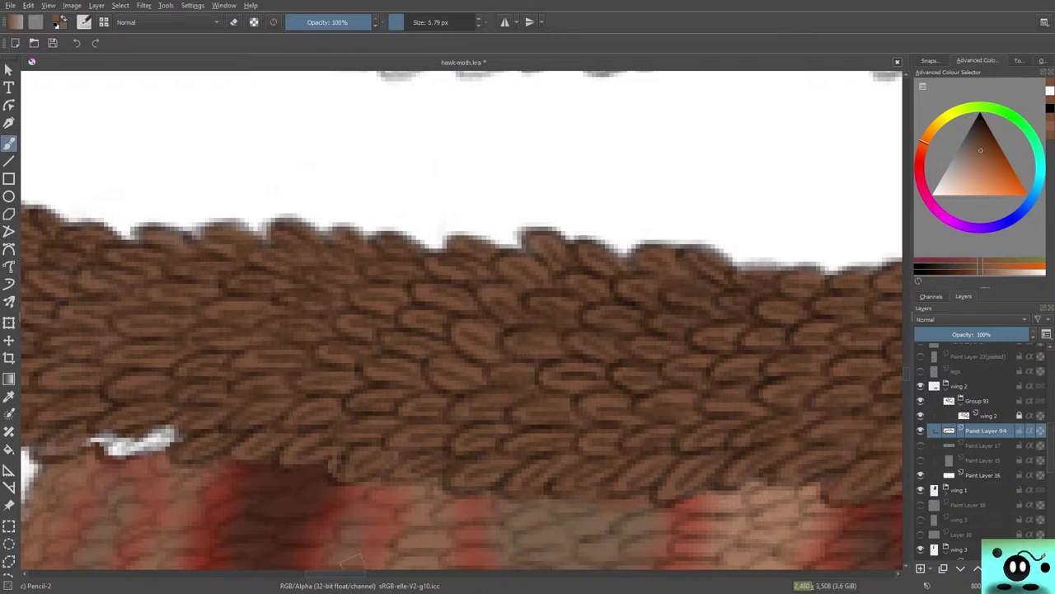
{"action": "left_click_drag", "start_coordinate": [350, 573], "coordinate": [325, 572]}
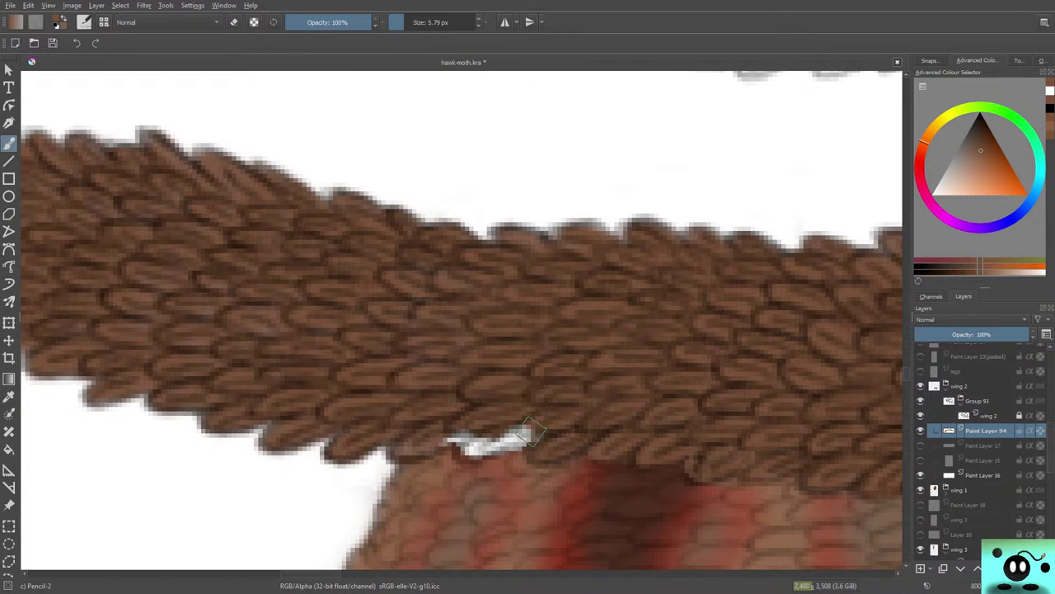
{"action": "mouse_move", "coordinate": [531, 430]}
{"action": "left_mouse_down"}
{"action": "mouse_move", "coordinate": [483, 441]}
{"action": "mouse_move", "coordinate": [525, 423]}
{"action": "mouse_move", "coordinate": [460, 447]}
{"action": "mouse_move", "coordinate": [535, 423]}
{"action": "mouse_move", "coordinate": [419, 443]}
{"action": "mouse_move", "coordinate": [482, 434]}
{"action": "mouse_move", "coordinate": [447, 437]}
{"action": "mouse_move", "coordinate": [469, 448]}
{"action": "left_mouse_up"}
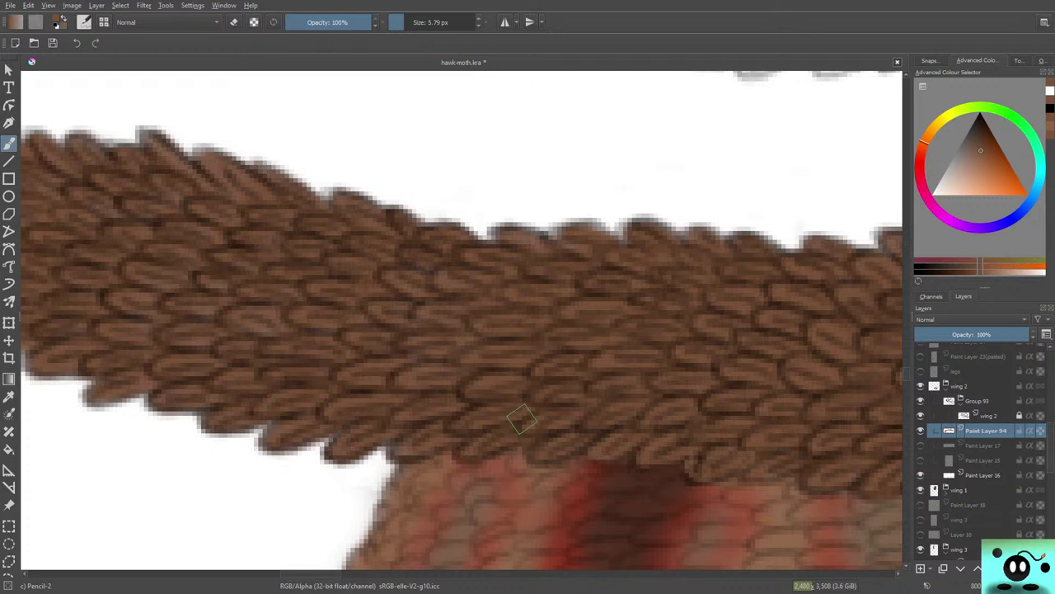
Examine the brown band against the uncoloured veins and the whole wing drawing.
{"action": "scroll", "coordinate": [522, 419], "scroll_direction": "down", "scroll_amount": 8}
{"action": "scroll", "coordinate": [578, 412], "scroll_direction": "up", "scroll_amount": 2}
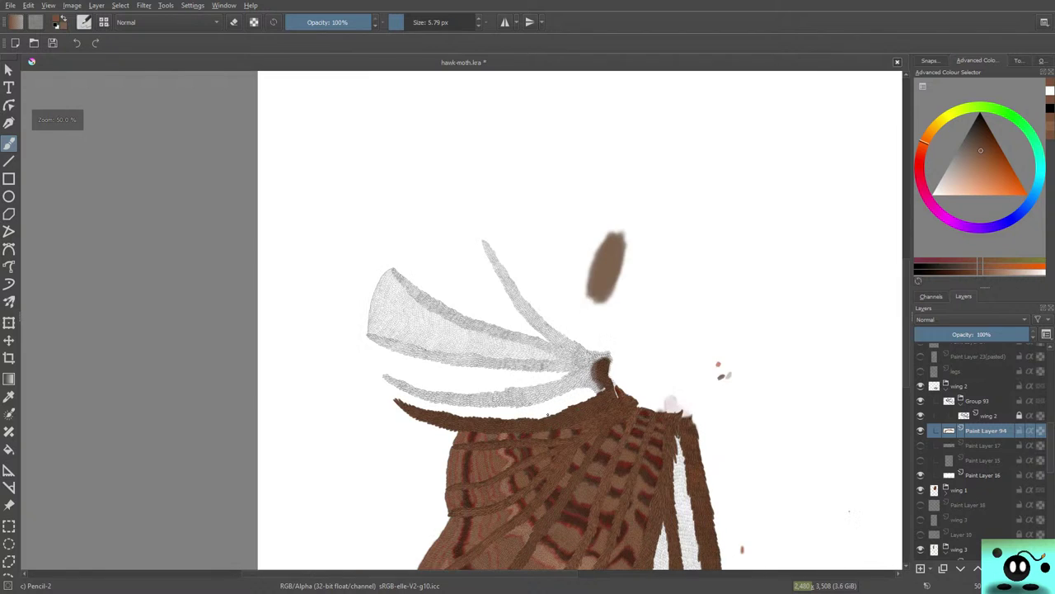
{"action": "scroll", "coordinate": [547, 415], "scroll_direction": "down", "scroll_amount": 3}
{"action": "scroll", "coordinate": [544, 455], "scroll_direction": "up", "scroll_amount": 2}
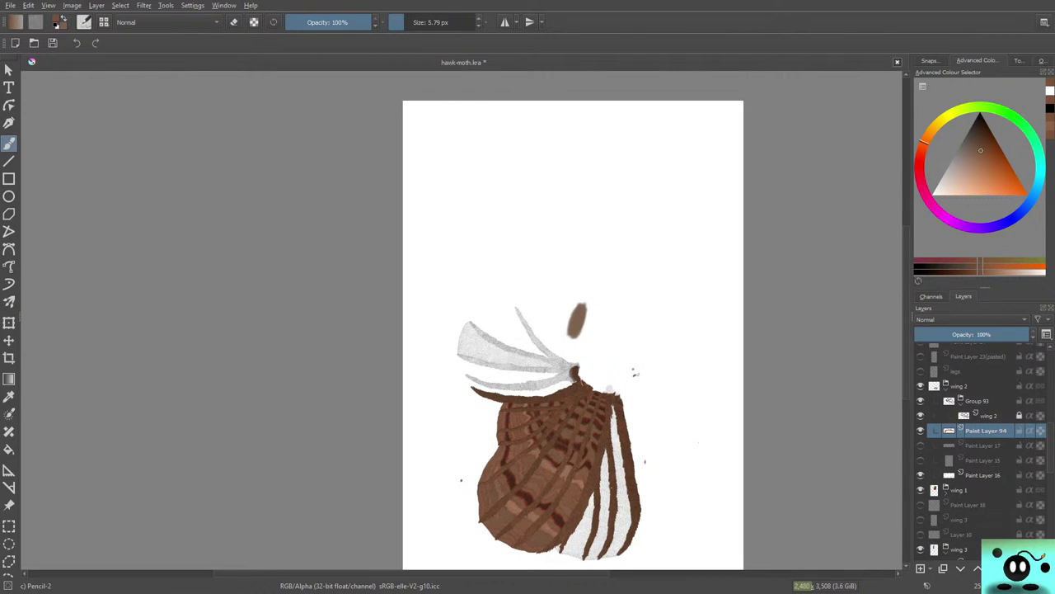
{"action": "scroll", "coordinate": [634, 367], "scroll_direction": "up", "scroll_amount": 4}
{"action": "scroll", "coordinate": [528, 414], "scroll_direction": "down", "scroll_amount": 1}
{"action": "scroll", "coordinate": [530, 414], "scroll_direction": "up", "scroll_amount": 1}
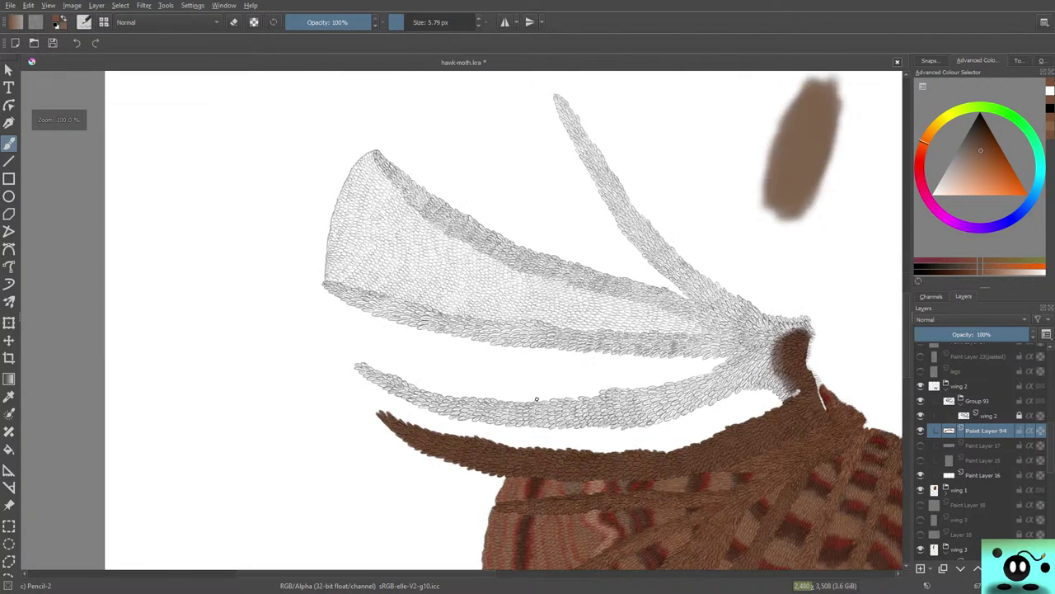
{"action": "scroll", "coordinate": [529, 419], "scroll_direction": "down", "scroll_amount": 4}
{"action": "scroll", "coordinate": [527, 425], "scroll_direction": "up", "scroll_amount": 2}
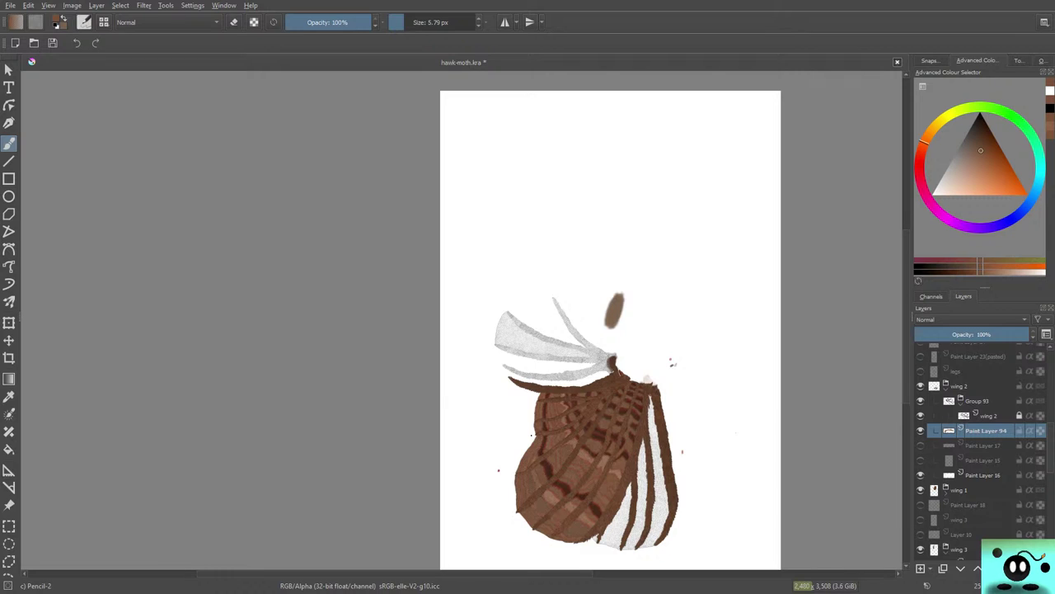
{"action": "key", "text": "F5"}
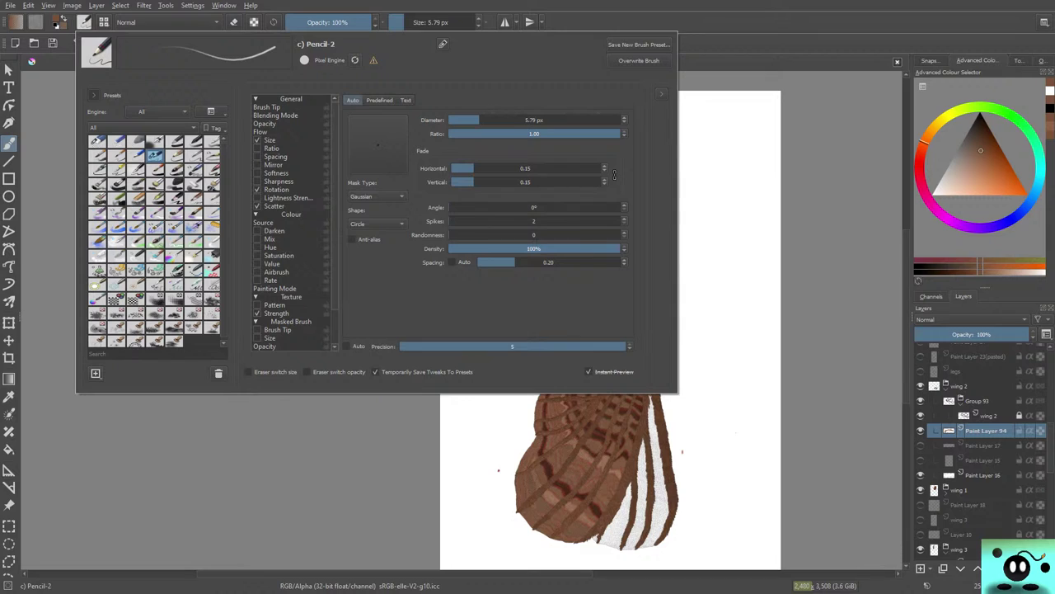
{"action": "key", "text": "F5"}
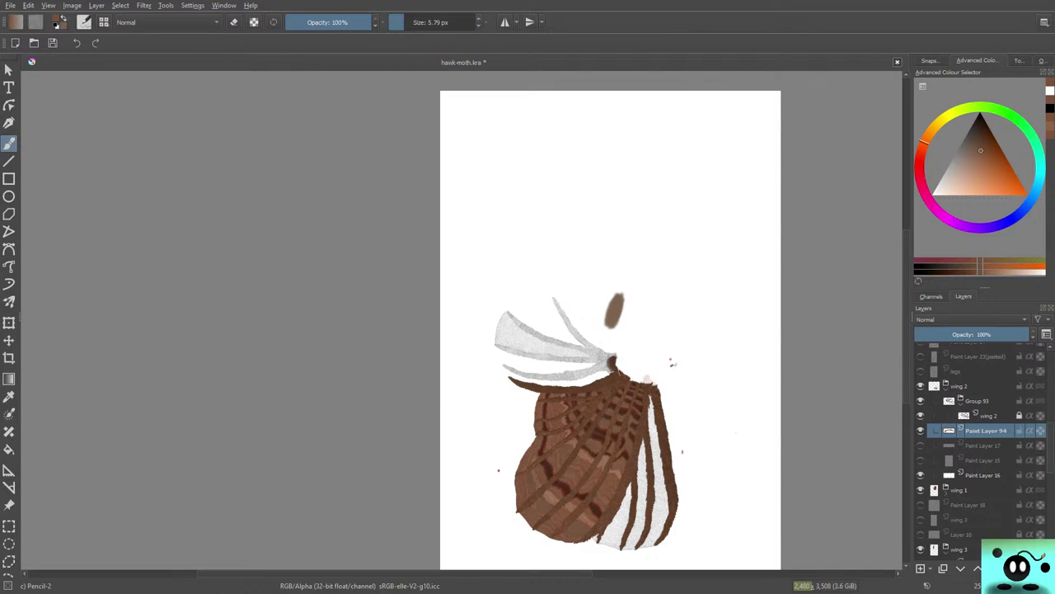
Reset the canvas rotation and examine the complete wing drawing both as a whole and around the wing base.
{"action": "key", "text": "5"}
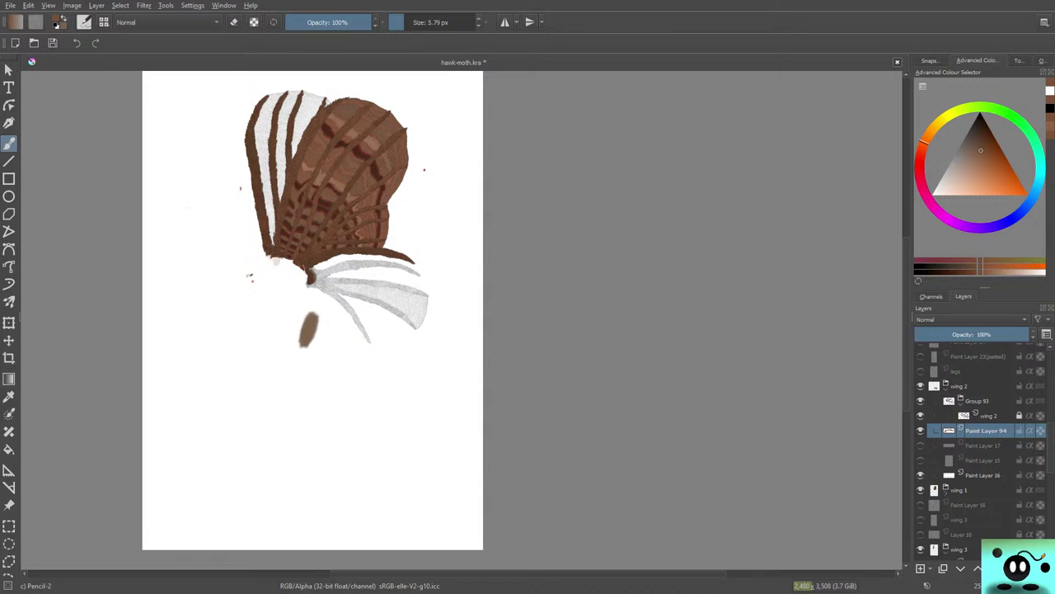
{"action": "scroll", "coordinate": [771, 188], "scroll_direction": "down", "scroll_amount": 3}
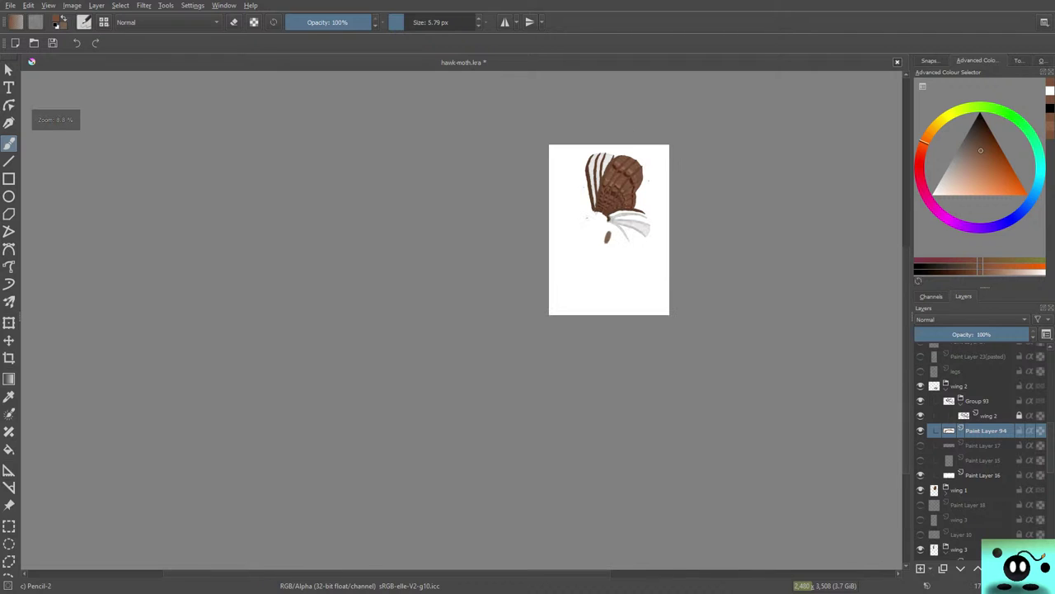
{"action": "scroll", "coordinate": [609, 229], "scroll_direction": "up", "scroll_amount": 4}
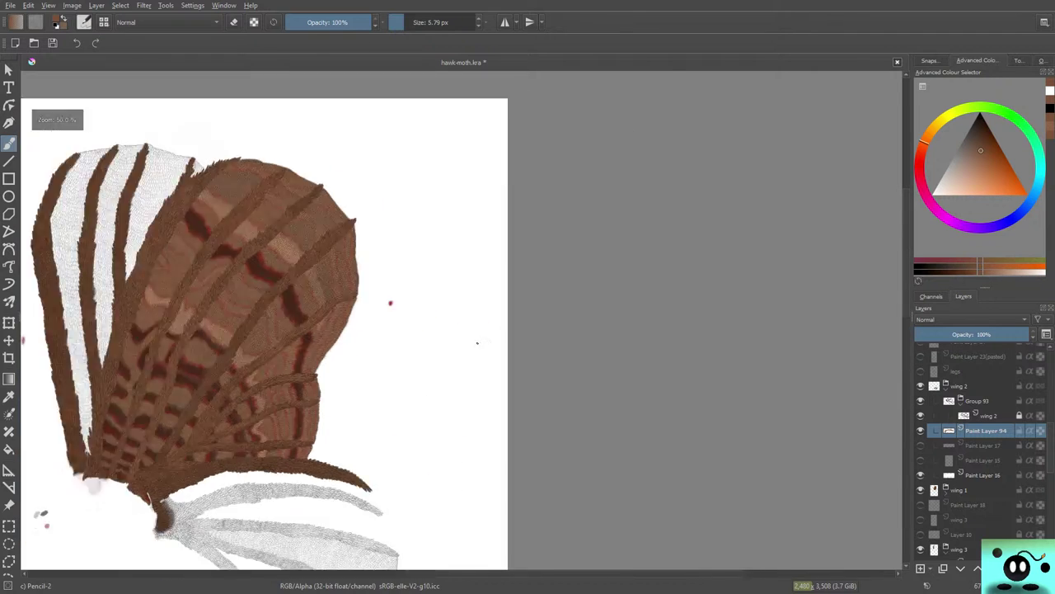
{"action": "scroll", "coordinate": [657, 298], "scroll_direction": "down", "scroll_amount": 2}
{"action": "scroll", "coordinate": [509, 485], "scroll_direction": "up", "scroll_amount": 3}
{"action": "scroll", "coordinate": [510, 485], "scroll_direction": "down", "scroll_amount": 2}
{"action": "scroll", "coordinate": [510, 484], "scroll_direction": "up", "scroll_amount": 4}
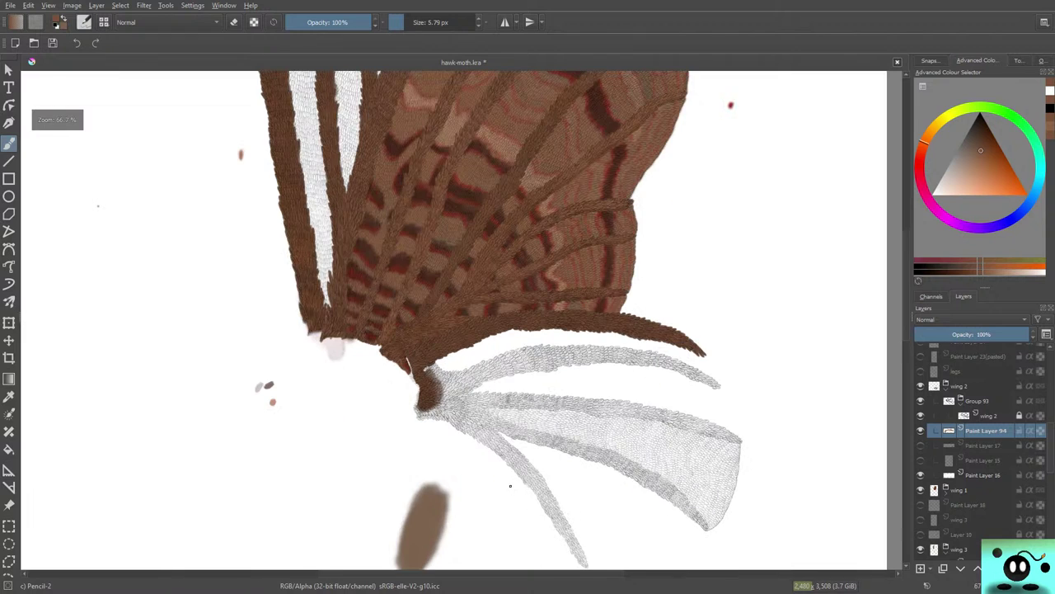
{"action": "scroll", "coordinate": [509, 485], "scroll_direction": "down", "scroll_amount": 5}
{"action": "scroll", "coordinate": [511, 488], "scroll_direction": "up", "scroll_amount": 4}
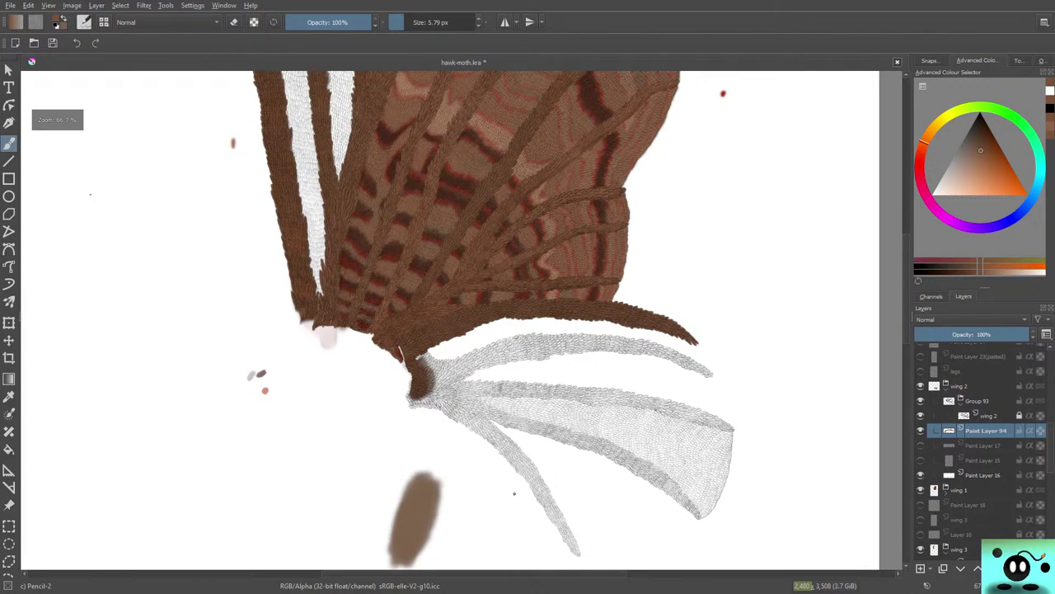
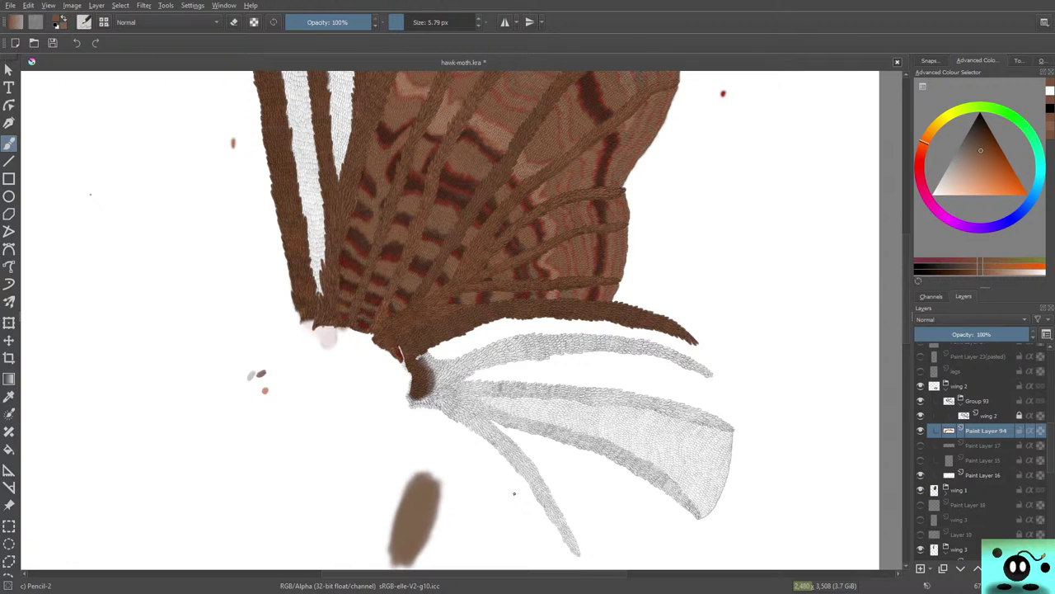
{"action": "scroll", "coordinate": [513, 493], "scroll_direction": "down", "scroll_amount": 10}
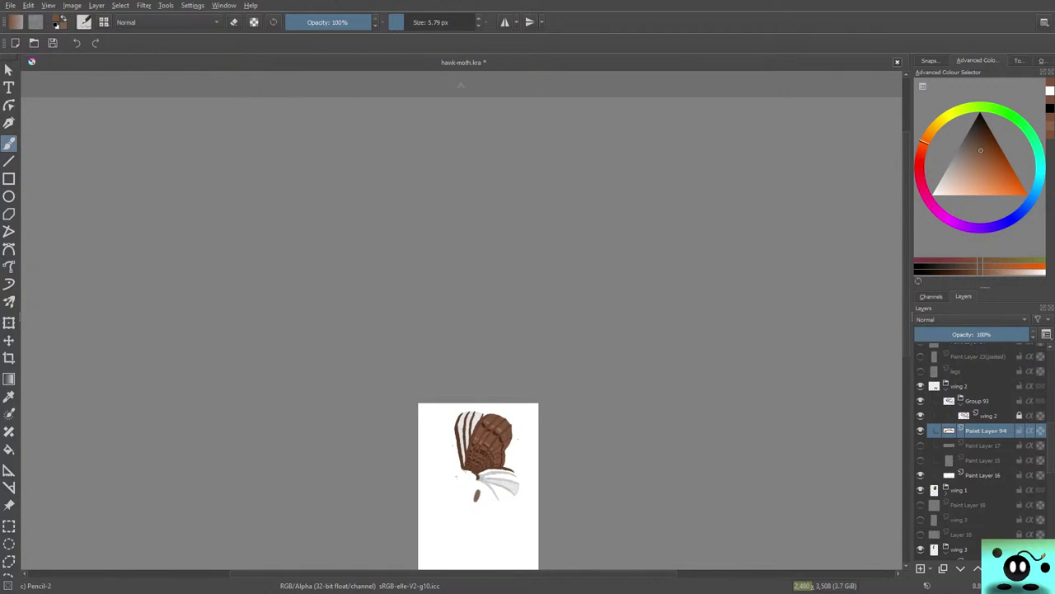
{"action": "scroll", "coordinate": [469, 464], "scroll_direction": "up", "scroll_amount": 3}
{"action": "scroll", "coordinate": [469, 494], "scroll_direction": "down", "scroll_amount": 4}
{"action": "scroll", "coordinate": [449, 467], "scroll_direction": "up", "scroll_amount": 2}
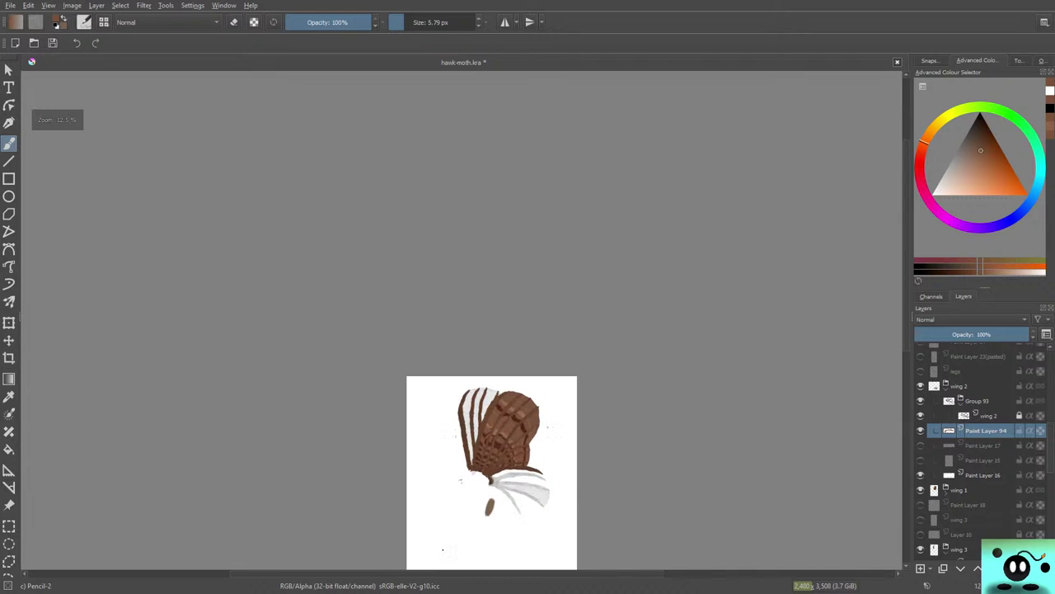
{"action": "scroll", "coordinate": [442, 549], "scroll_direction": "up", "scroll_amount": 3}
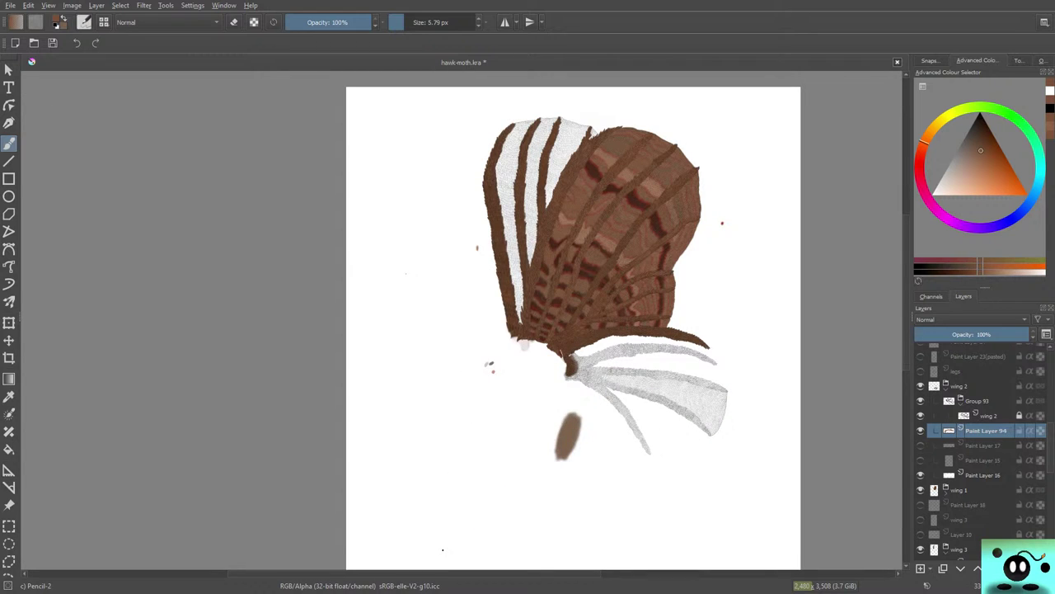